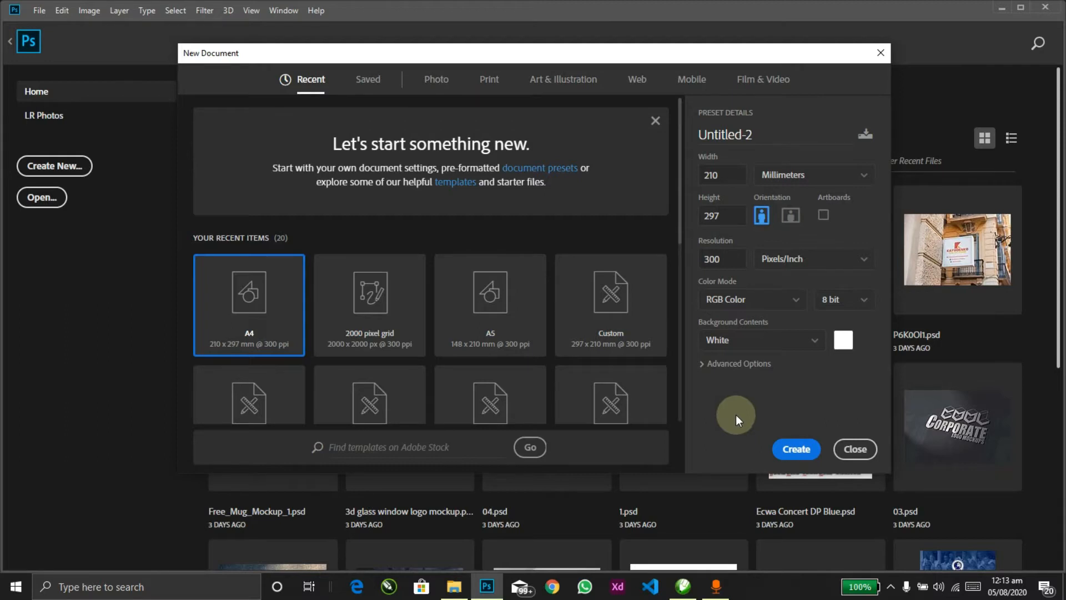
# Step: Create a blank 2000 × 2000 px, 300 ppi document from the Art & Illustration presets
pyautogui.click(544, 82)
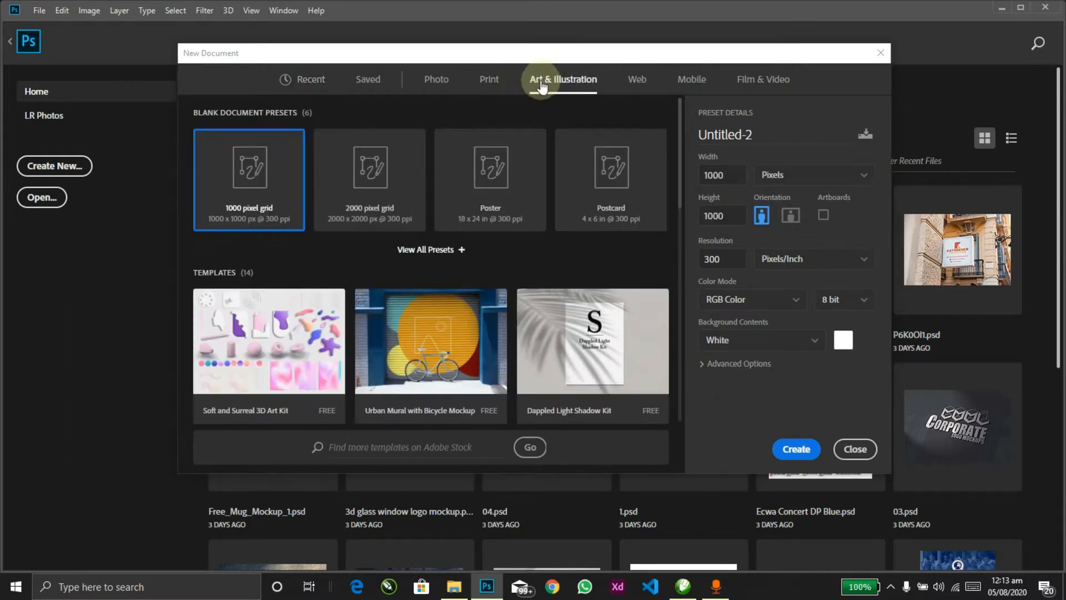
pyautogui.click(383, 202)
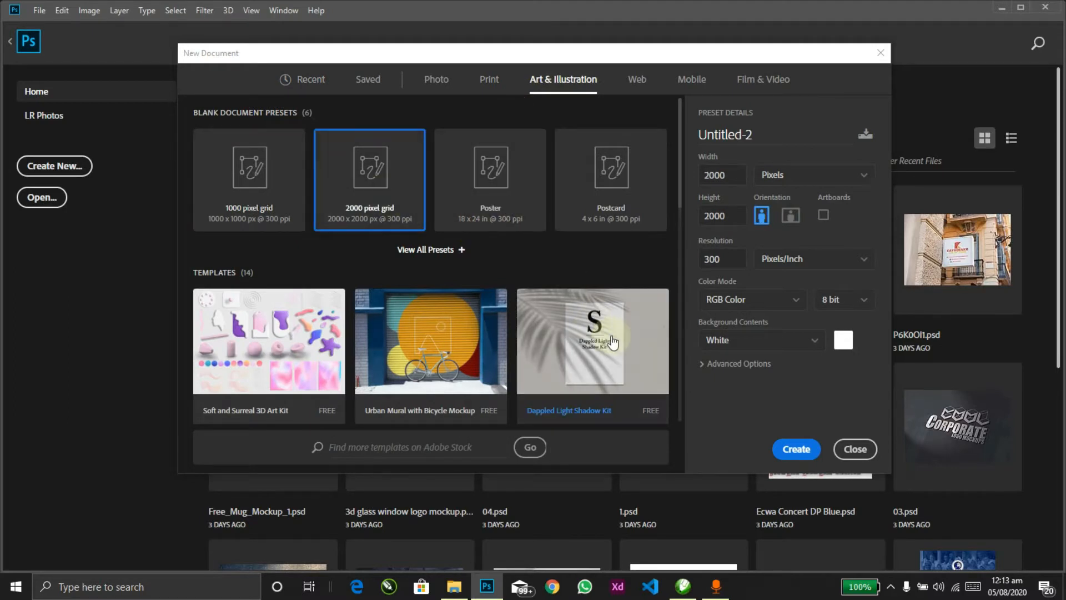
pyautogui.click(795, 449)
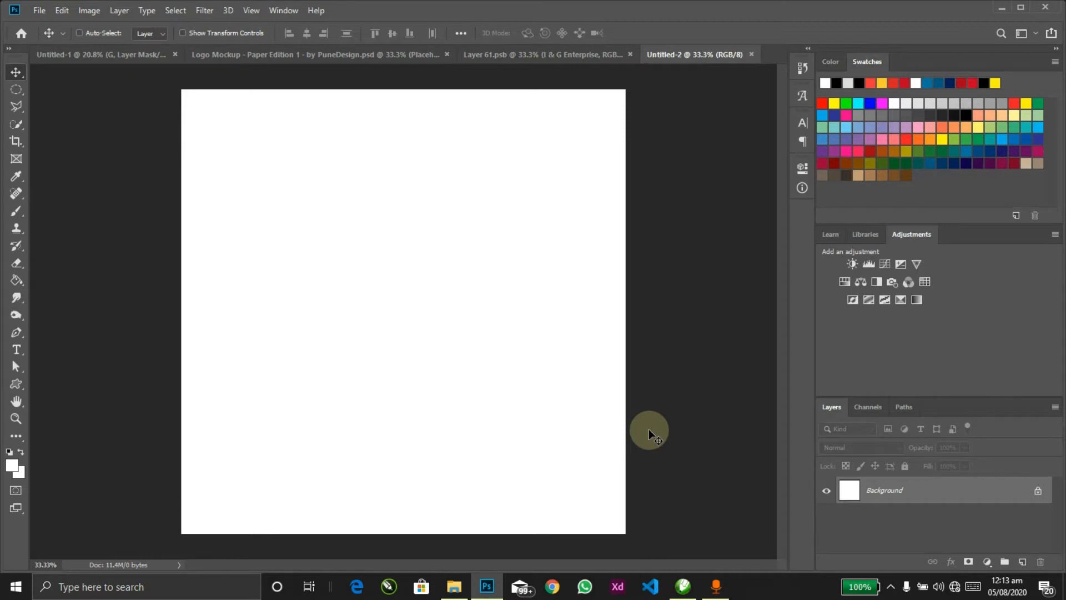
# Step: Bring the Birthday Design folder forward and select the Cake image, Model's Image and Text files in turn
pyautogui.moveTo(457, 584)
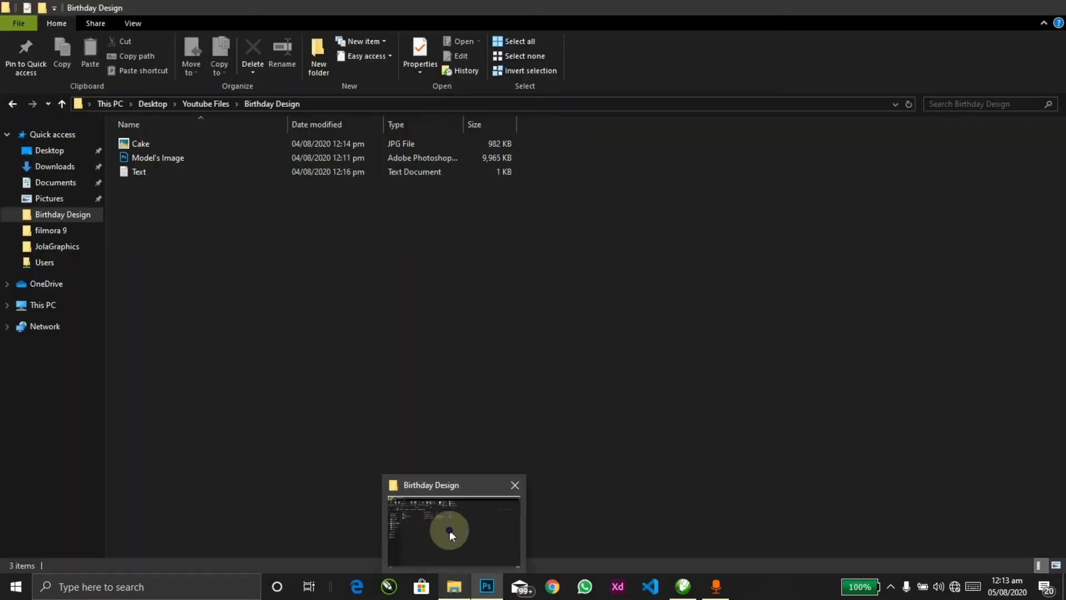
pyautogui.click(448, 530)
pyautogui.click(126, 144)
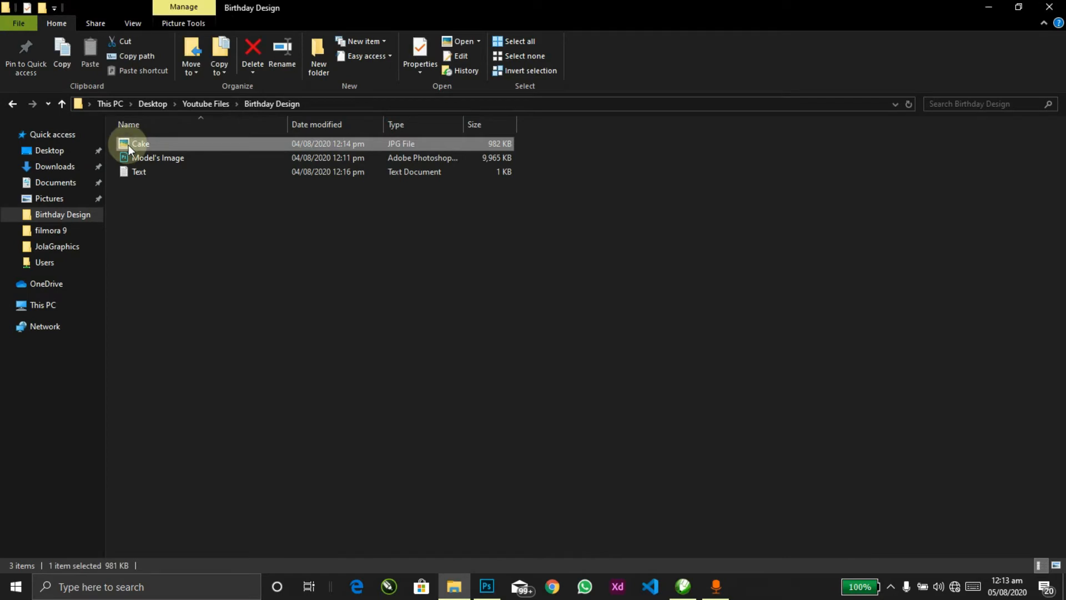
pyautogui.click(143, 160)
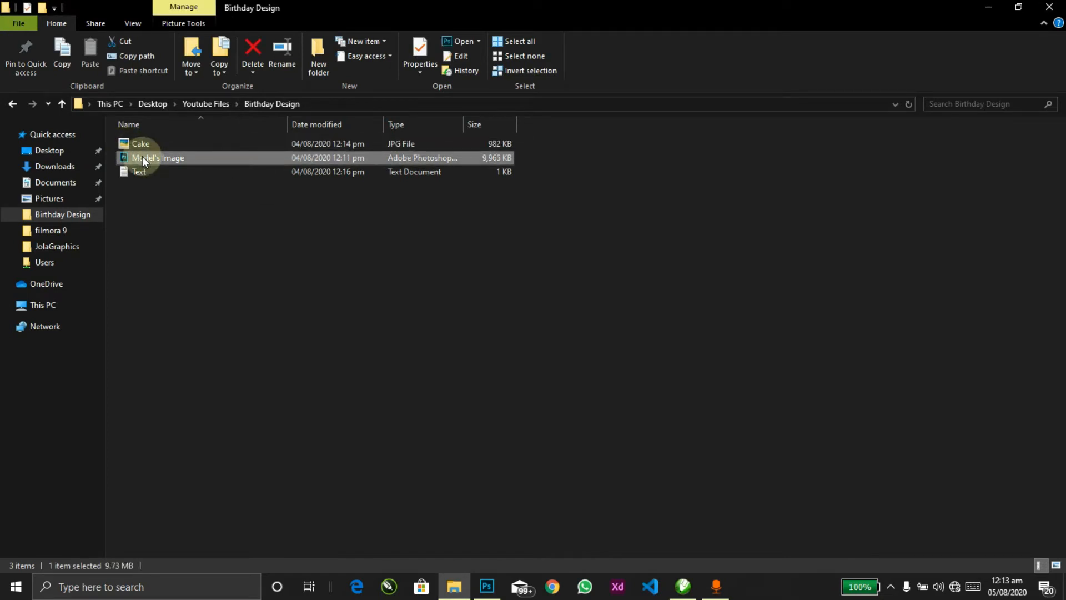
pyautogui.click(142, 172)
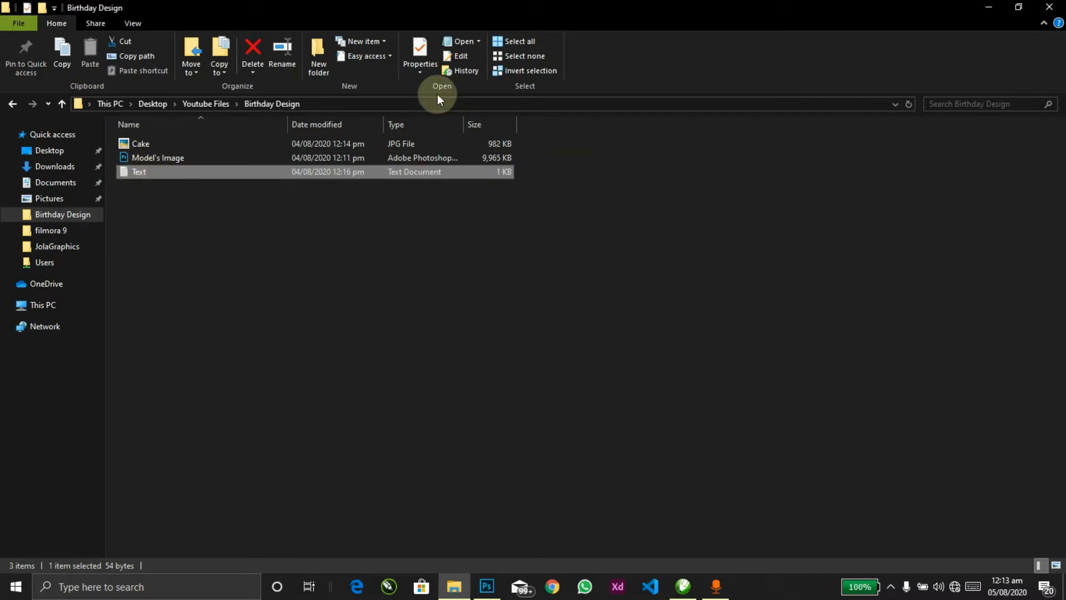
# Step: Turn on the preview pane, highlight the Text file's name and date lines, then reselect Model's Image
pyautogui.click(123, 24)
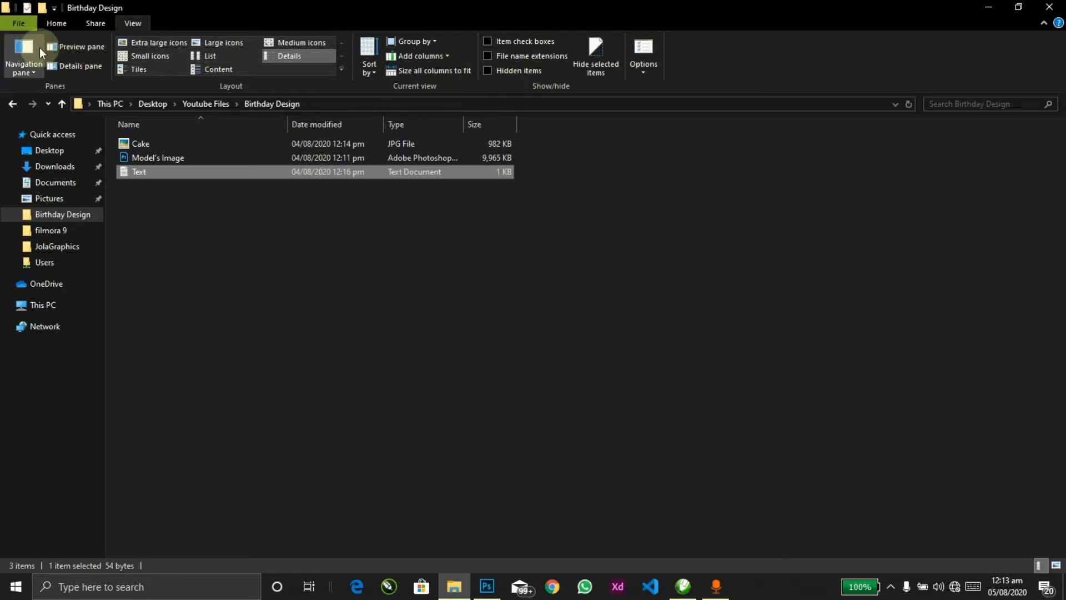
pyautogui.click(66, 49)
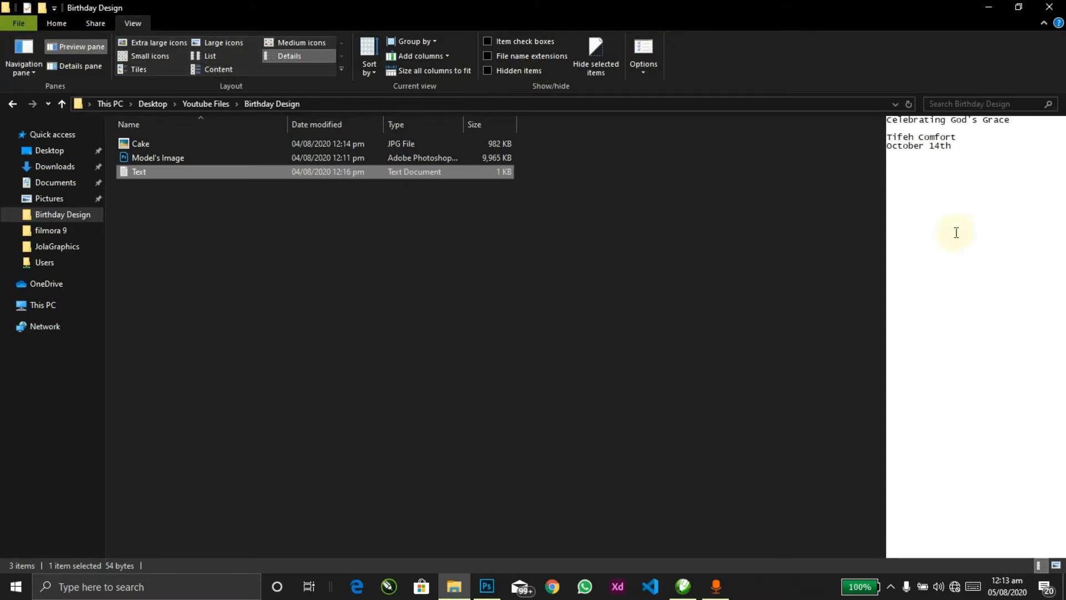
pyautogui.moveTo(961, 157); pyautogui.dragTo(861, 72)
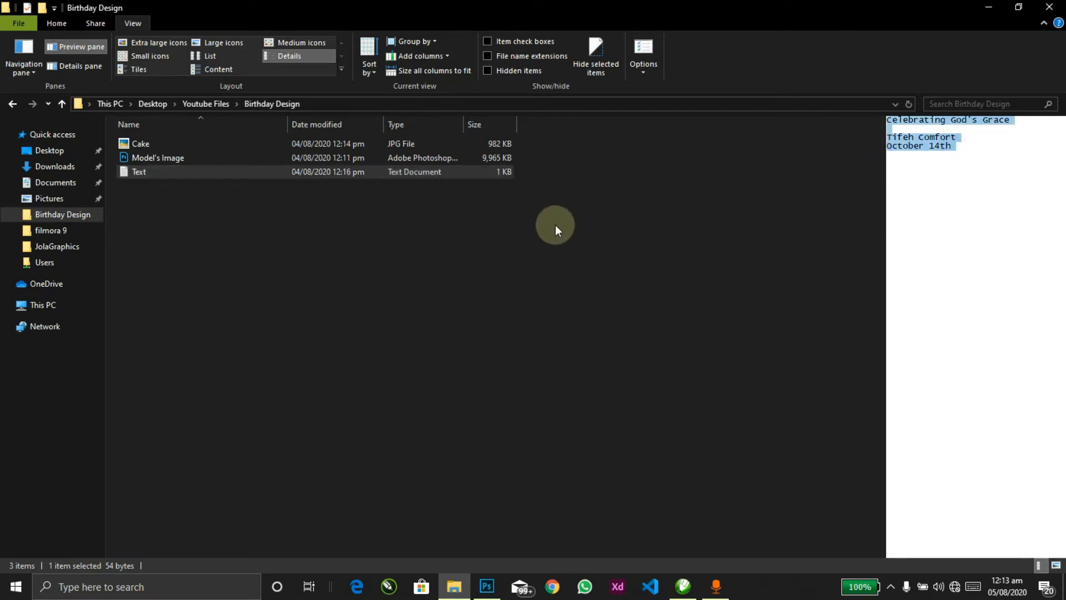
pyautogui.click(149, 160)
# Step: Place Model's Image into the document and move the portrait slightly lower on the canvas
pyautogui.moveTo(148, 159); pyautogui.dragTo(404, 382)
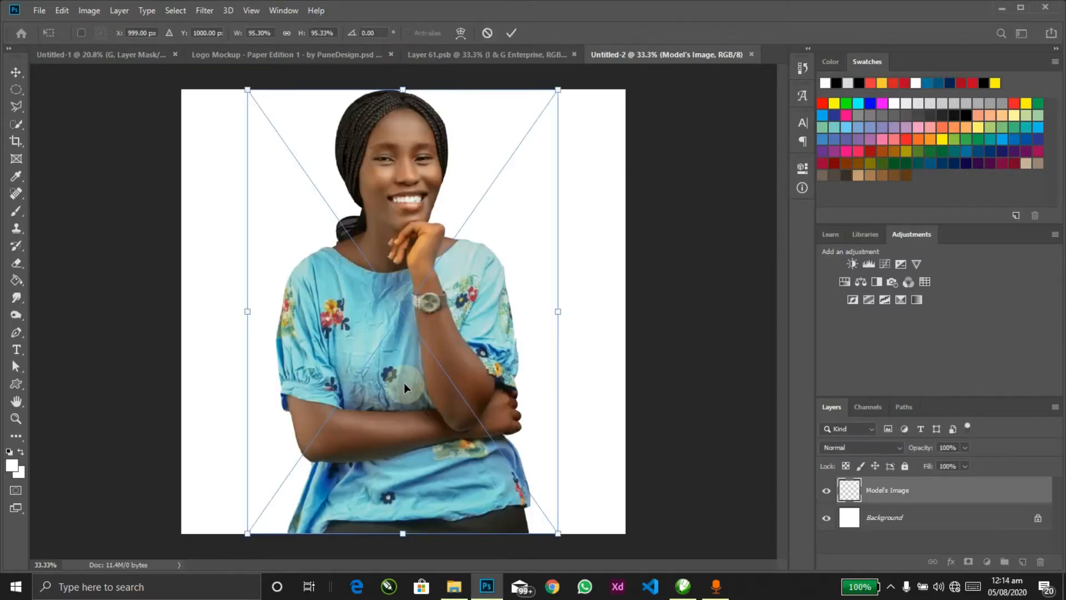
pyautogui.press('Return')
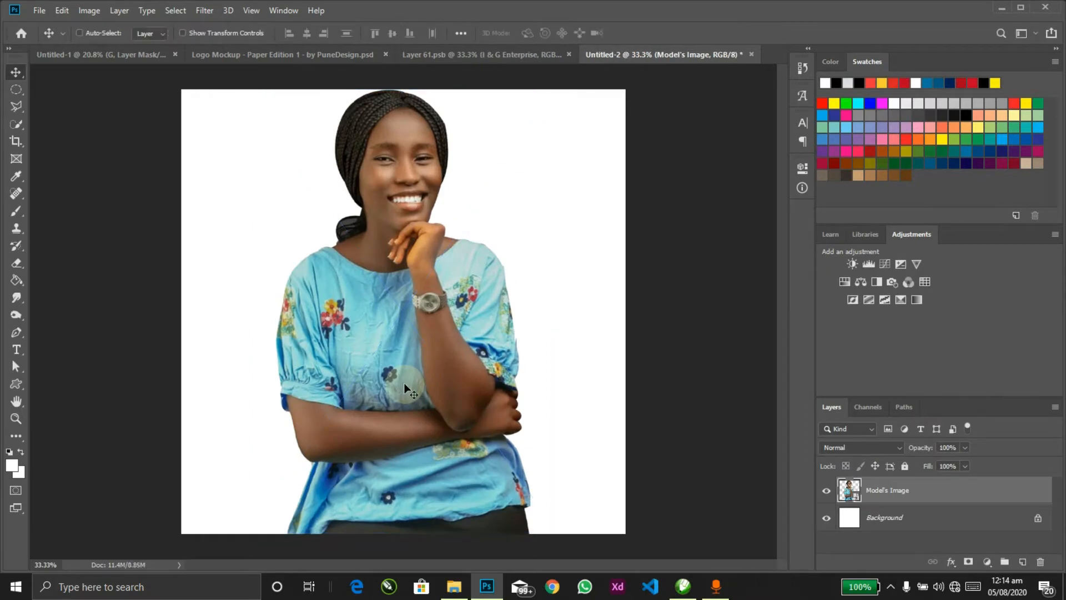
pyautogui.moveTo(406, 178); pyautogui.dragTo(408, 218)
pyautogui.hotkey('alt', 'Tab')
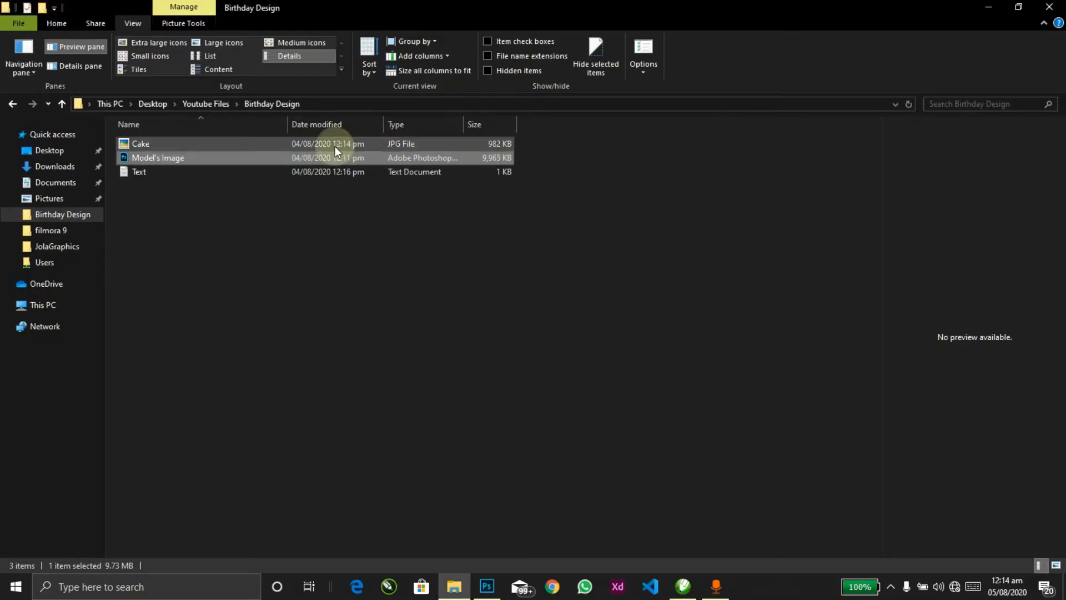
# Step: Highlight the line 'Celebrating God's Grace' in the Text file preview and return to Photoshop
pyautogui.click(242, 172)
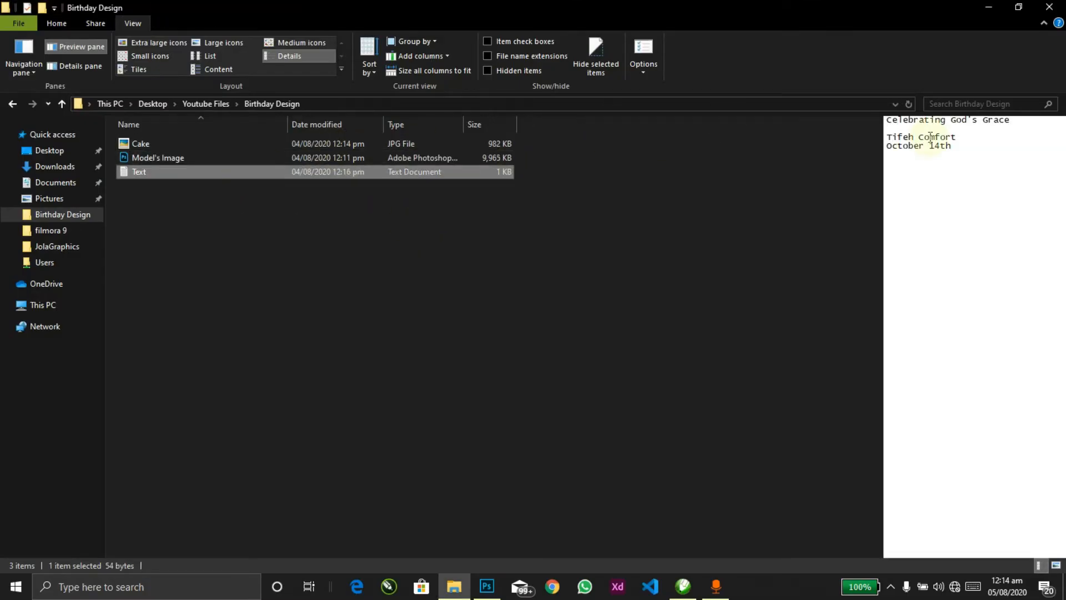
pyautogui.moveTo(1011, 120); pyautogui.dragTo(865, 112)
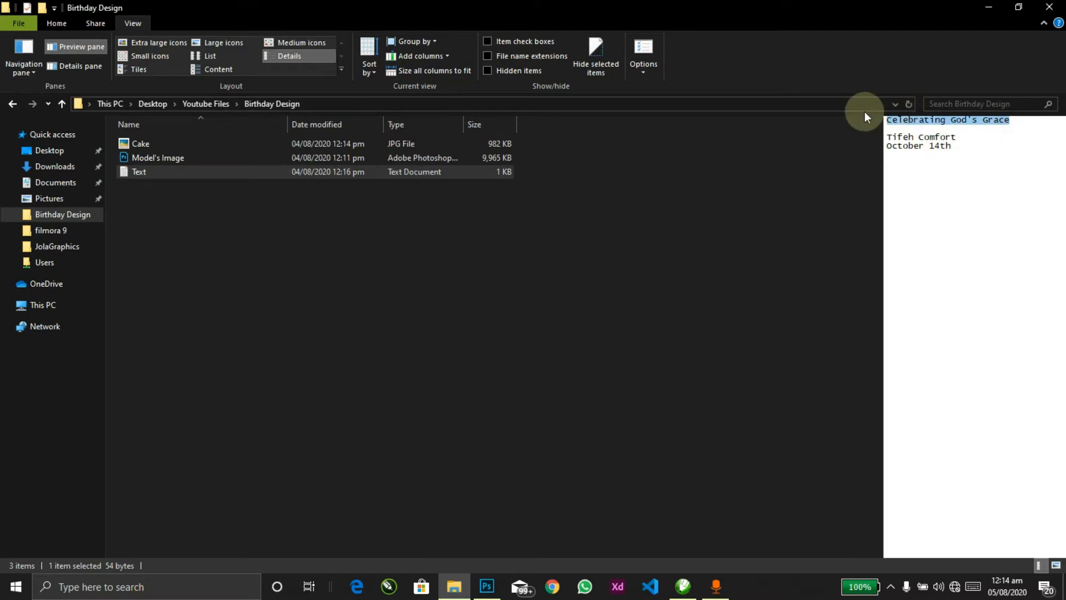
pyautogui.hotkey('alt', 'Tab')
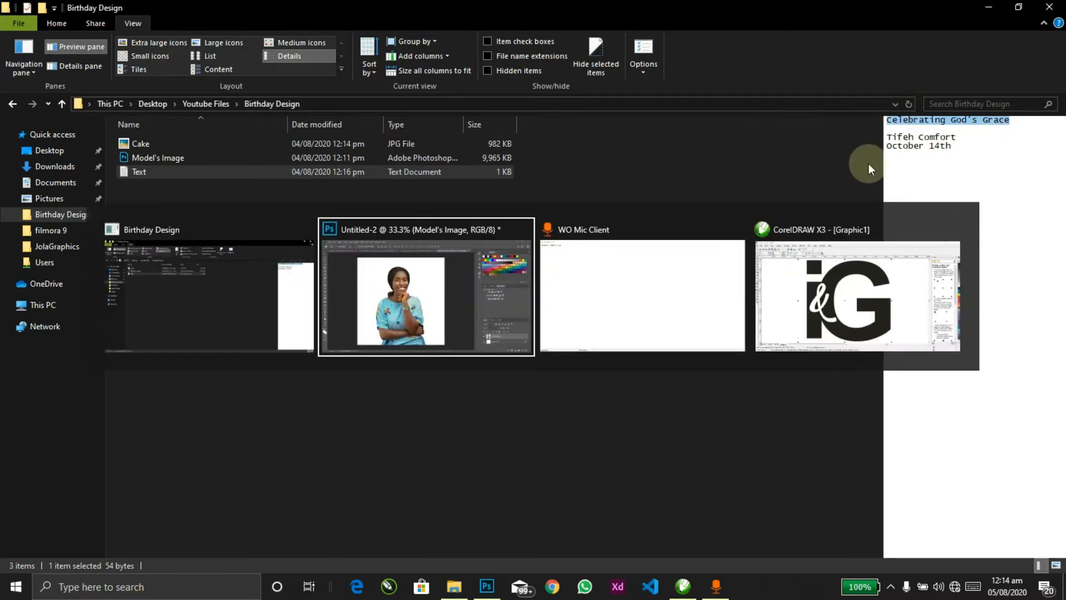
pyautogui.press('t')
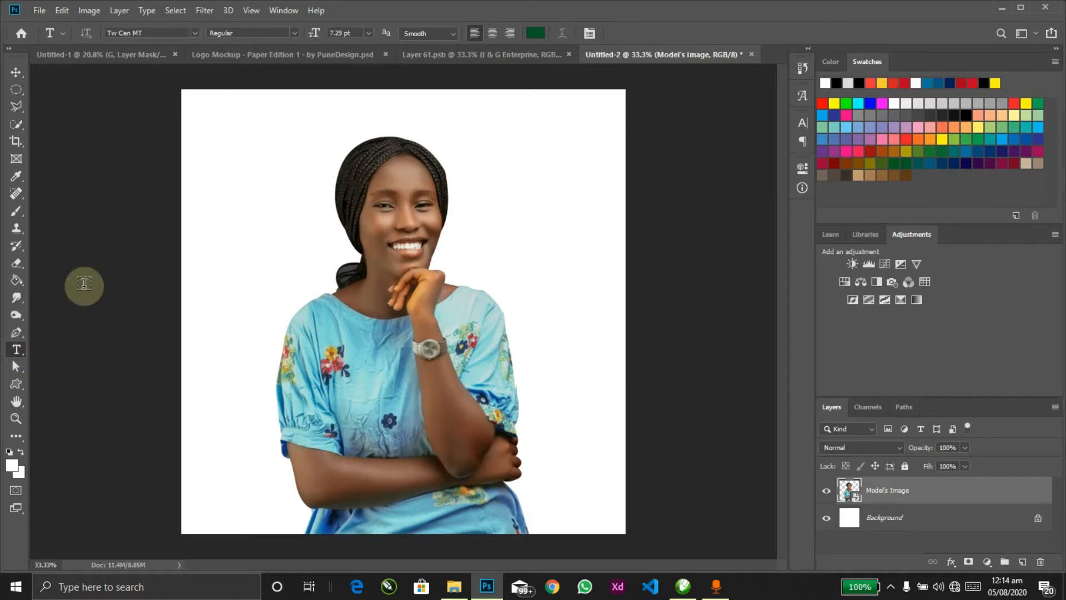
# Step: Paste CELEBRATING GOD'S GRACE as a text line near the top and centre it horizontally
pyautogui.click(297, 123)
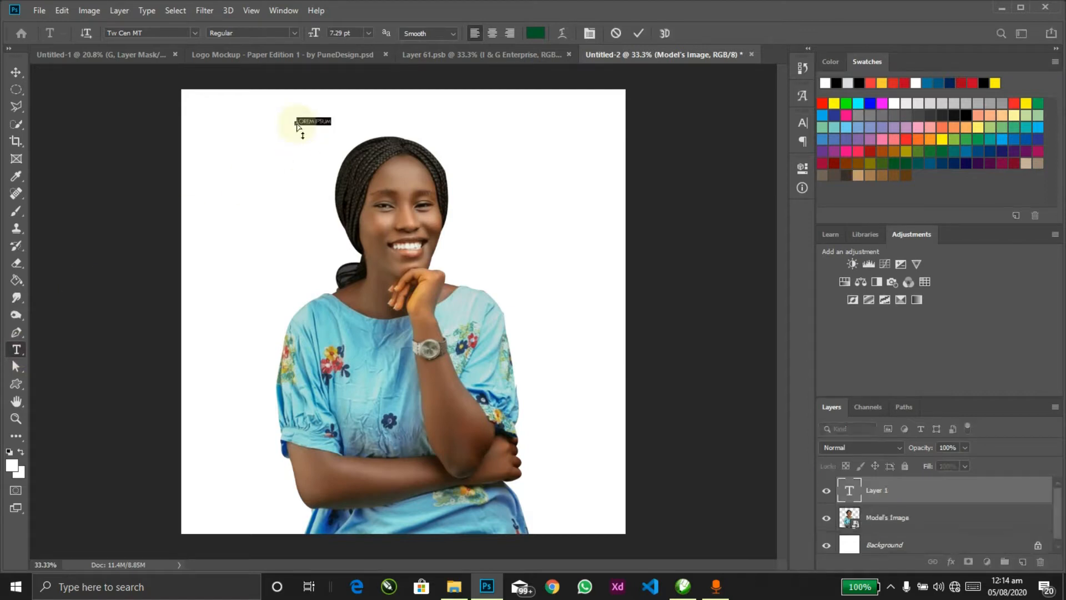
pyautogui.hotkey('ctrl', 'v')
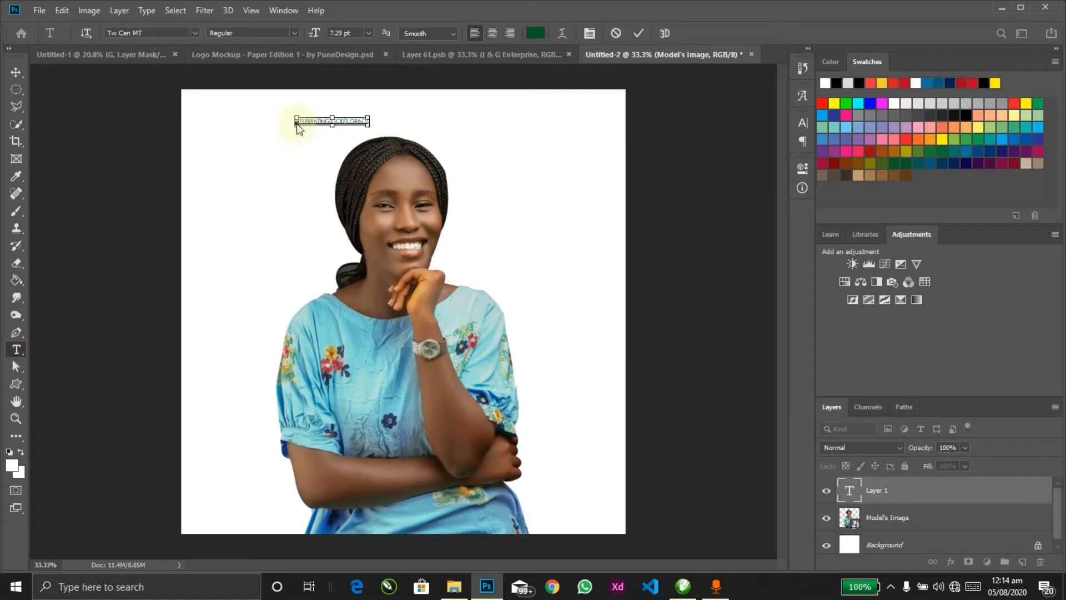
pyautogui.hotkey('ctrl', 'Return')
pyautogui.press('v')
pyautogui.hotkey('ctrl', 'a')
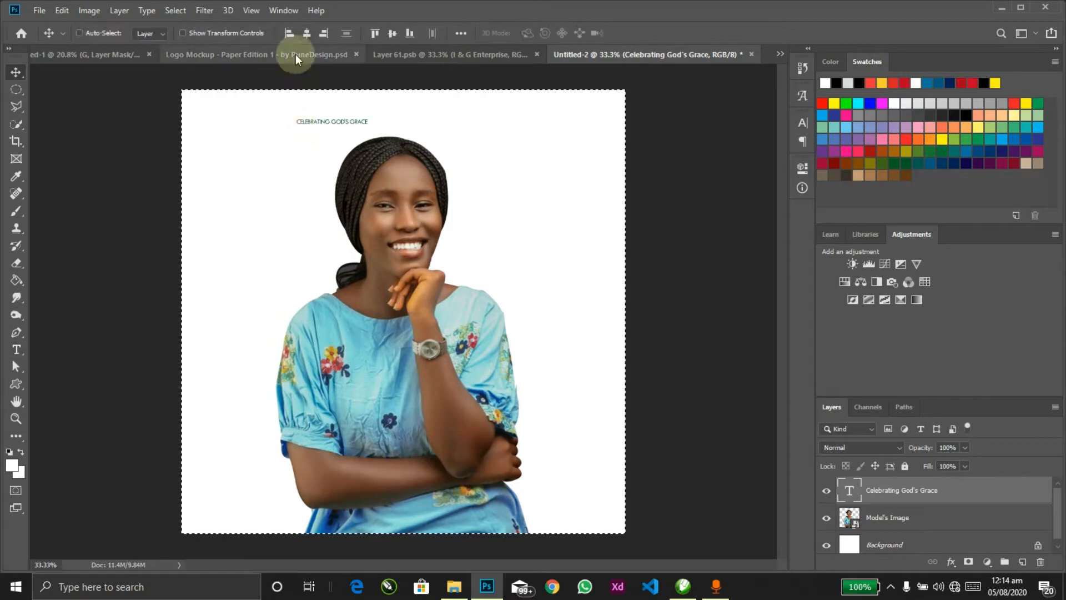
pyautogui.click(307, 33)
pyautogui.hotkey('ctrl', 'd')
# Step: Enlarge the heading to about 180% and nudge its position slightly
pyautogui.hotkey('ctrl', 't')
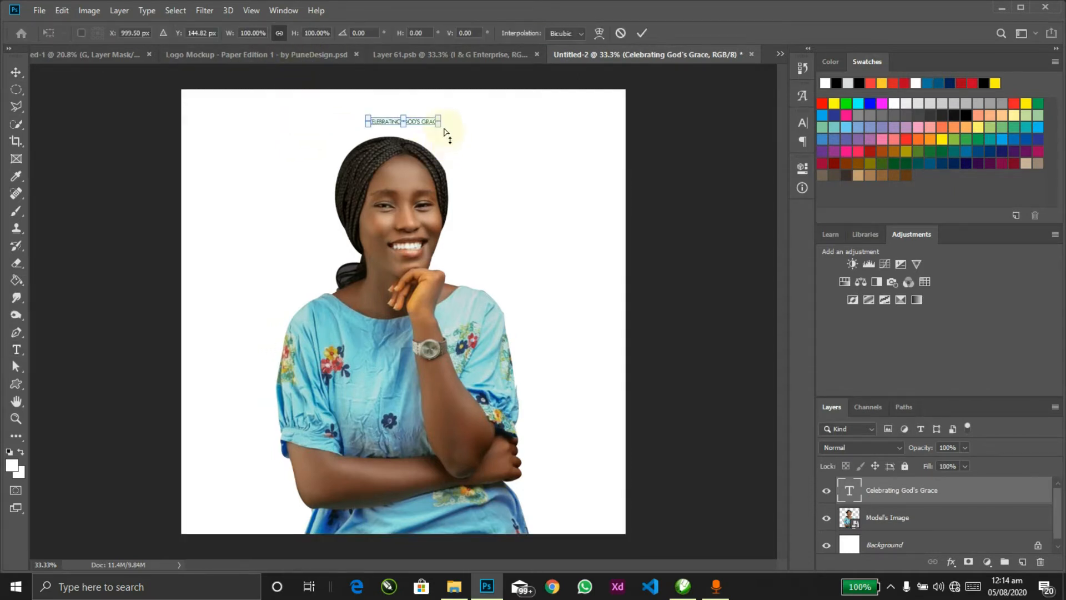
pyautogui.moveTo(440, 125); pyautogui.dragTo(473, 136)
pyautogui.press('Return')
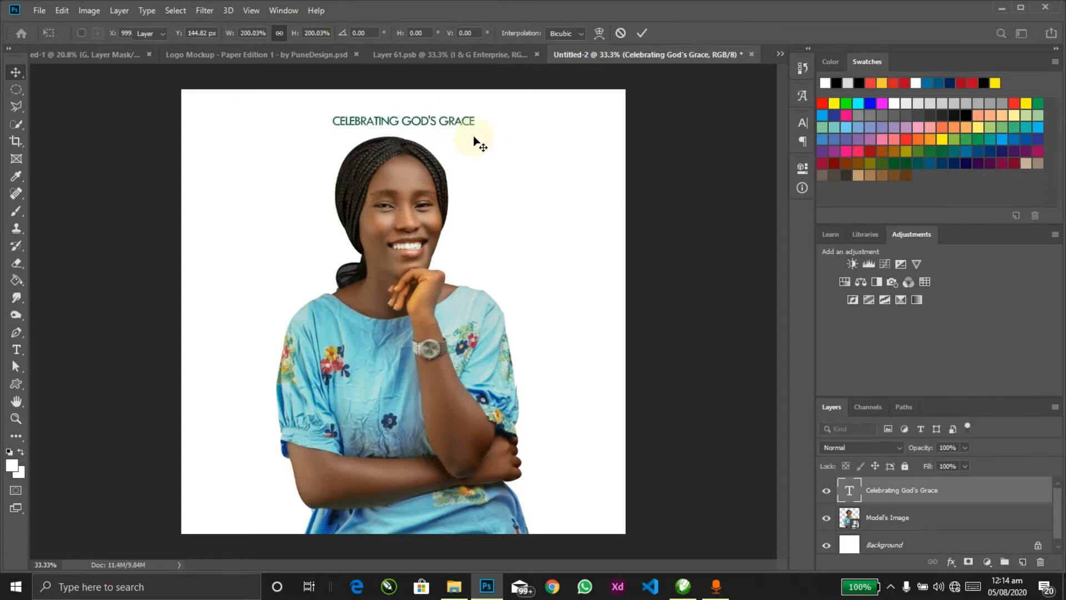
pyautogui.doubleClick(472, 124)
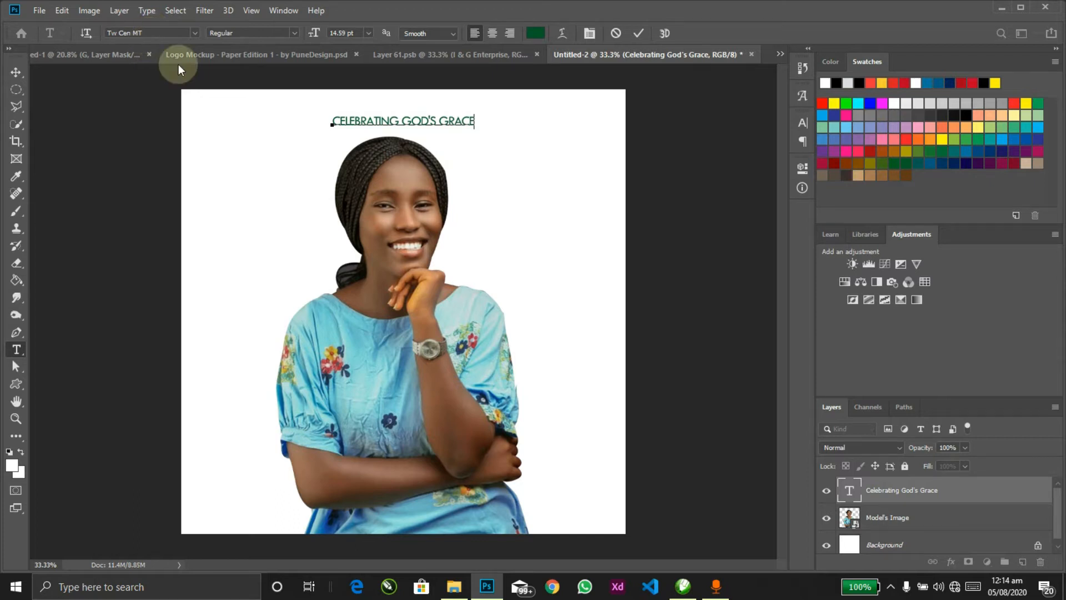
pyautogui.hotkey('ctrl', 'Return')
pyautogui.press('v')
pyautogui.moveTo(469, 151); pyautogui.dragTo(469, 152)
# Step: Edit the heading text, removing and restoring the space between GOD'S and GRACE
pyautogui.press('t')
pyautogui.tripleClick(425, 119)
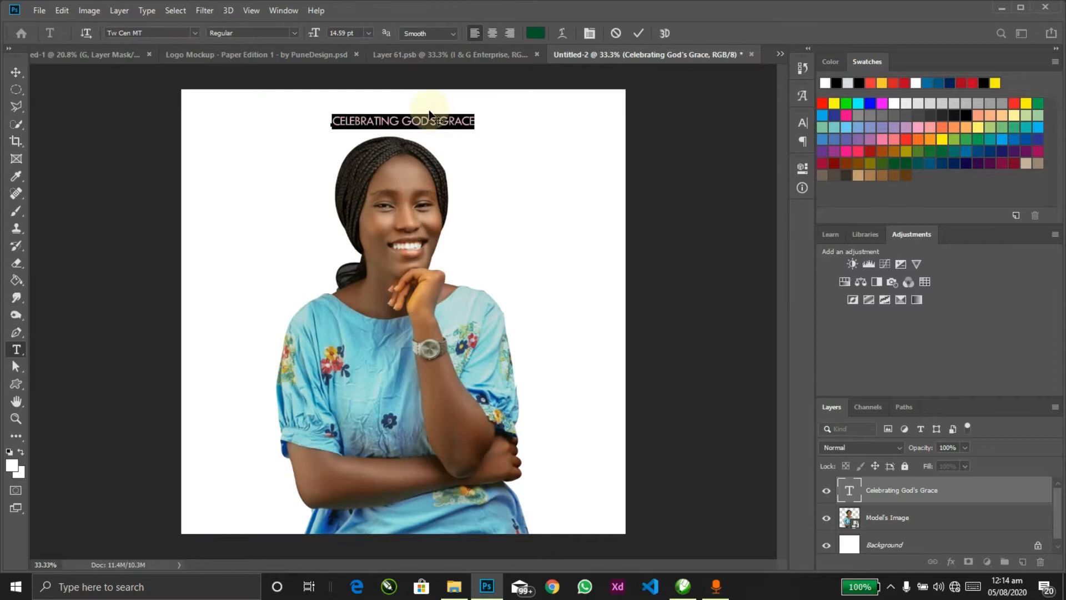
pyautogui.click(441, 119)
pyautogui.press('BackSpace')
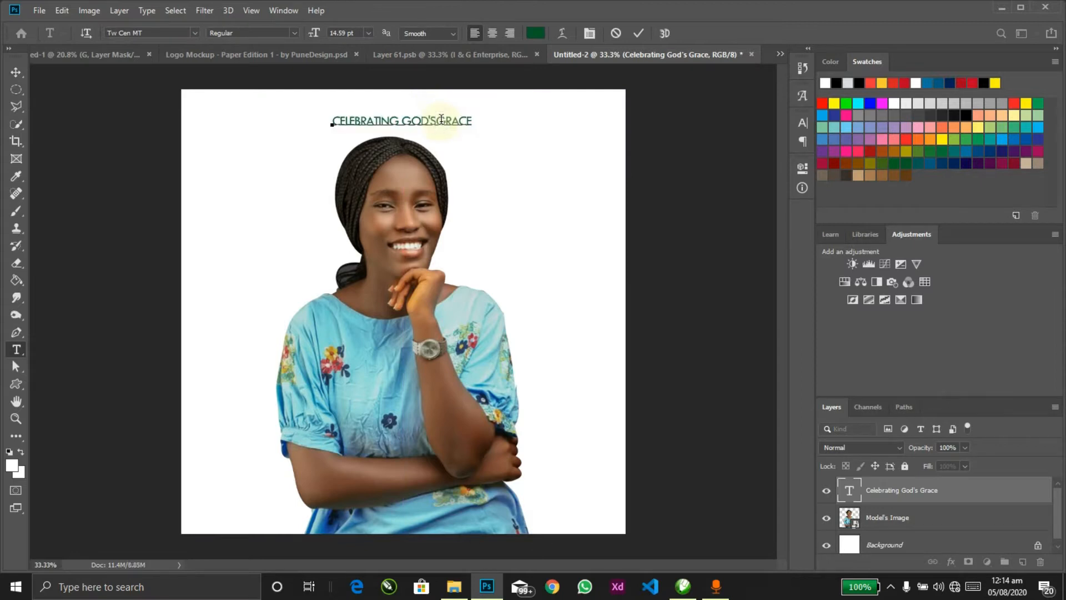
pyautogui.hotkey('ctrl', 'Return')
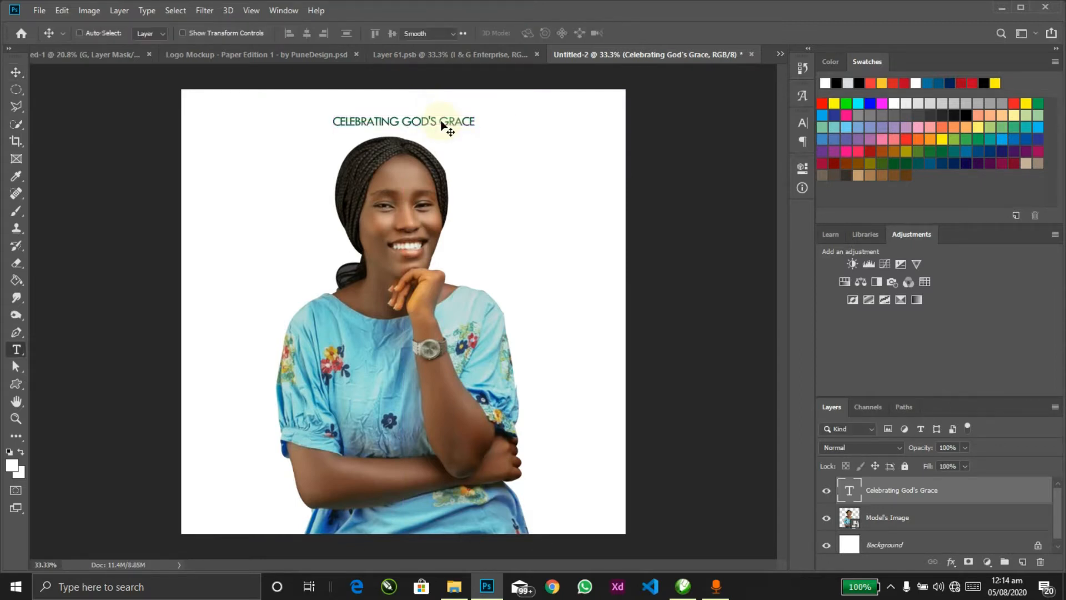
pyautogui.click(441, 120)
pyautogui.hotkey('ctrl', 'a')
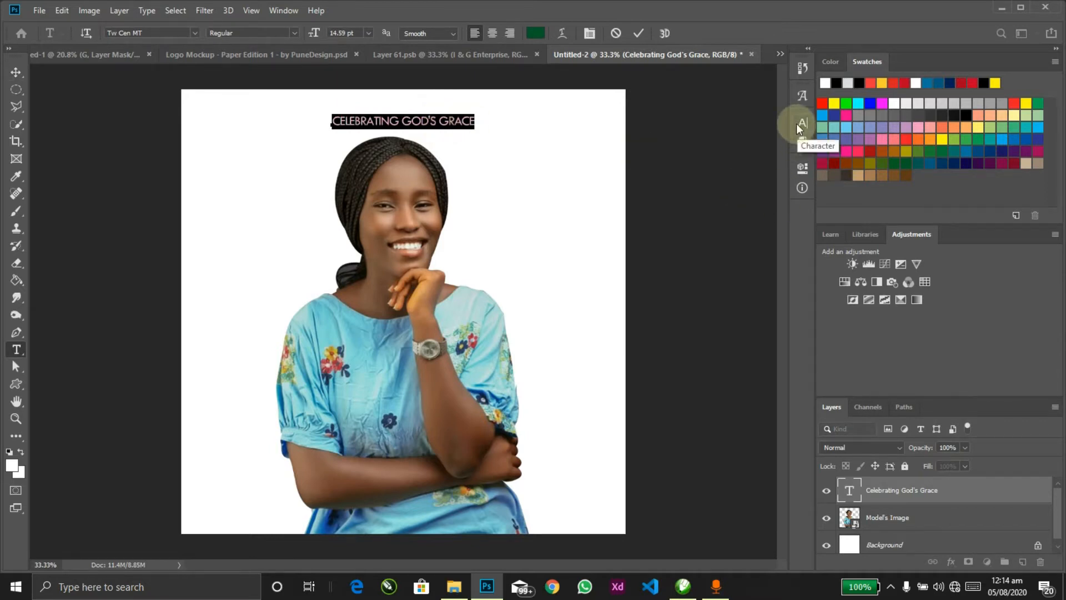
# Step: Set the heading's letter spacing (tracking) to 460 in the Character panel
pyautogui.click(798, 124)
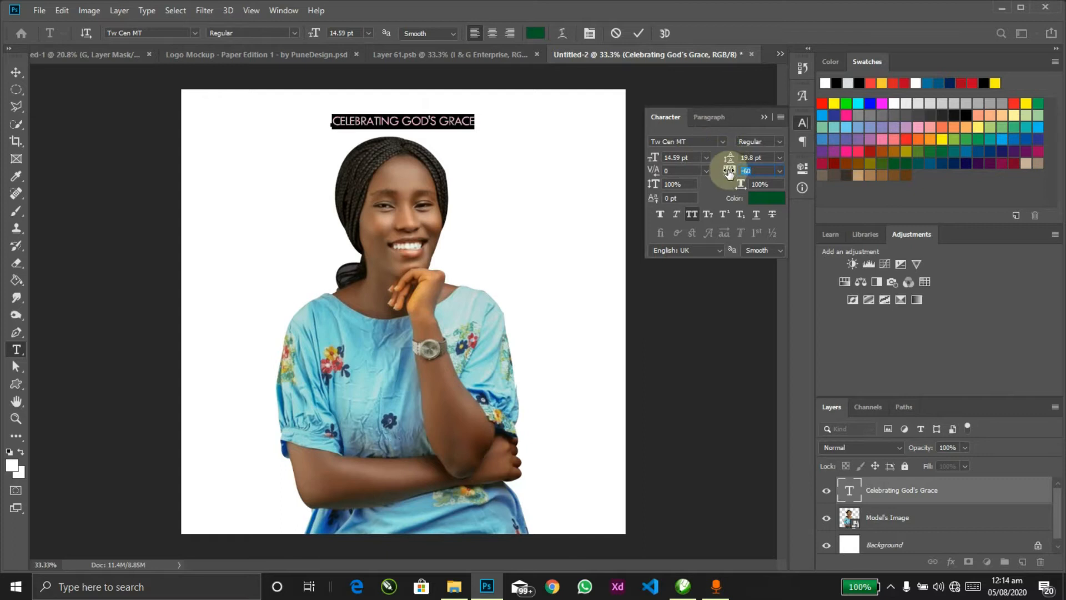
pyautogui.moveTo(729, 173); pyautogui.dragTo(761, 171)
pyautogui.click(765, 118)
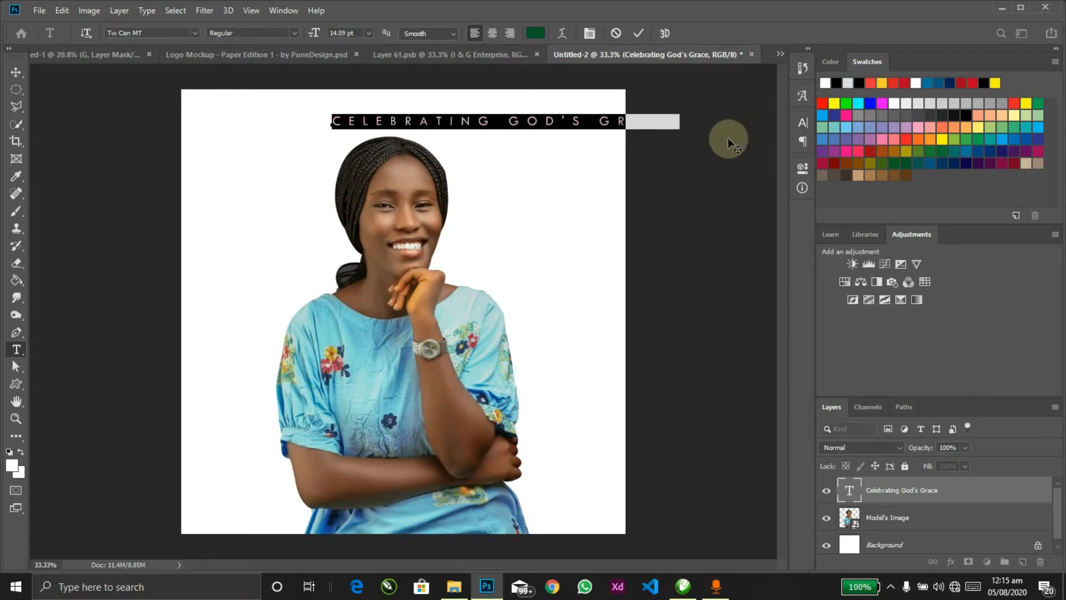
pyautogui.click(705, 143)
# Step: Recentre the headline horizontally and move the portrait slightly higher
pyautogui.press('v')
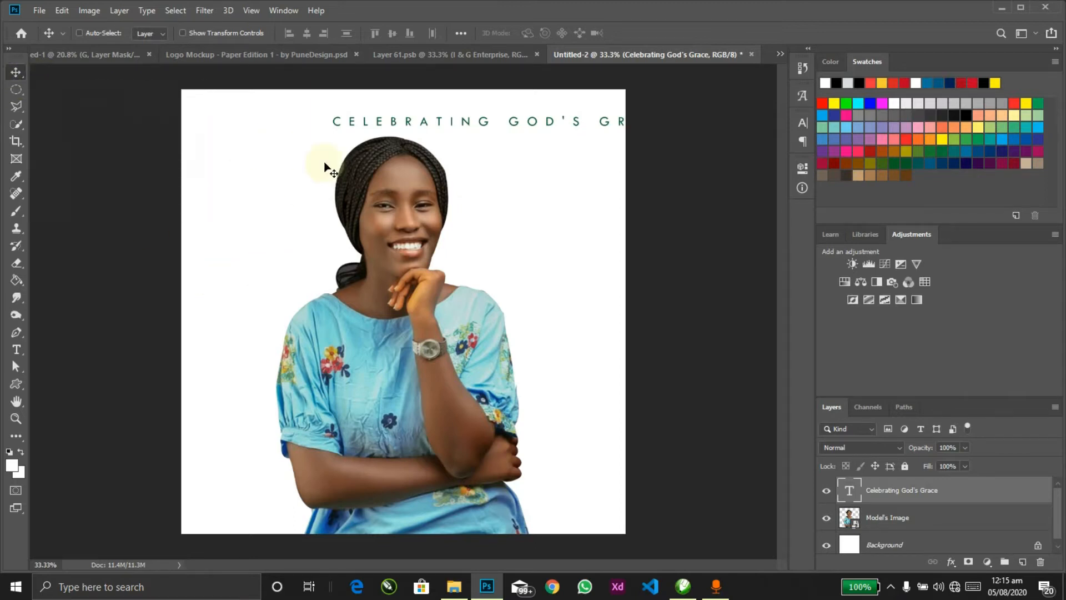
pyautogui.hotkey('ctrl', 'a')
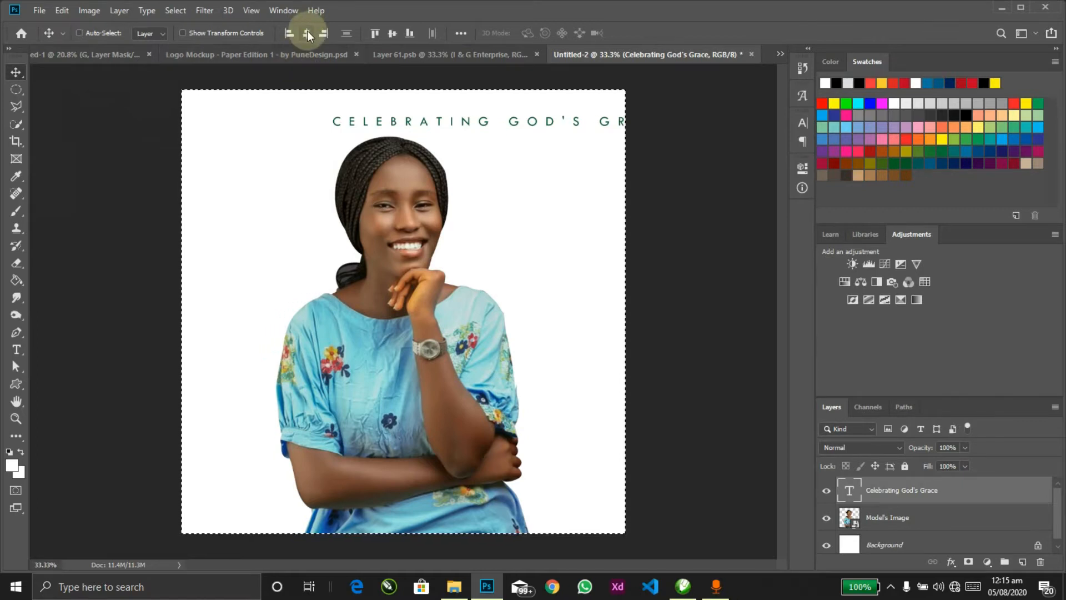
pyautogui.click(308, 34)
pyautogui.hotkey('ctrl', 'd')
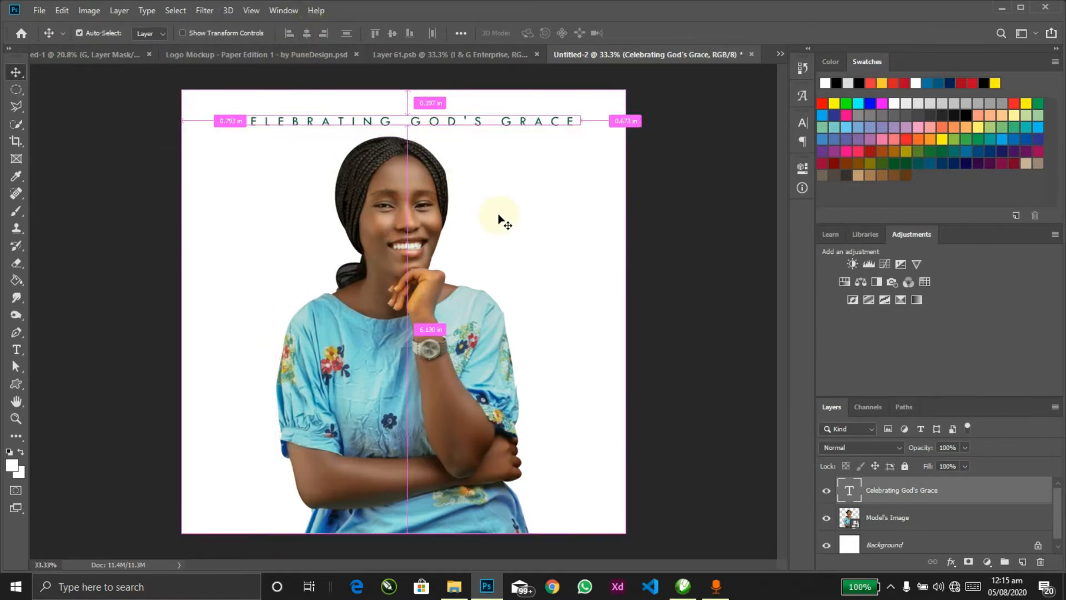
pyautogui.keyDown('ctrl'); pyautogui.click(424, 201); pyautogui.keyUp('ctrl')
pyautogui.moveTo(424, 254); pyautogui.dragTo(422, 244)
# Step: Shrink the headline to about 91 percent
pyautogui.keyDown('ctrl'); pyautogui.click(437, 121); pyautogui.keyUp('ctrl')
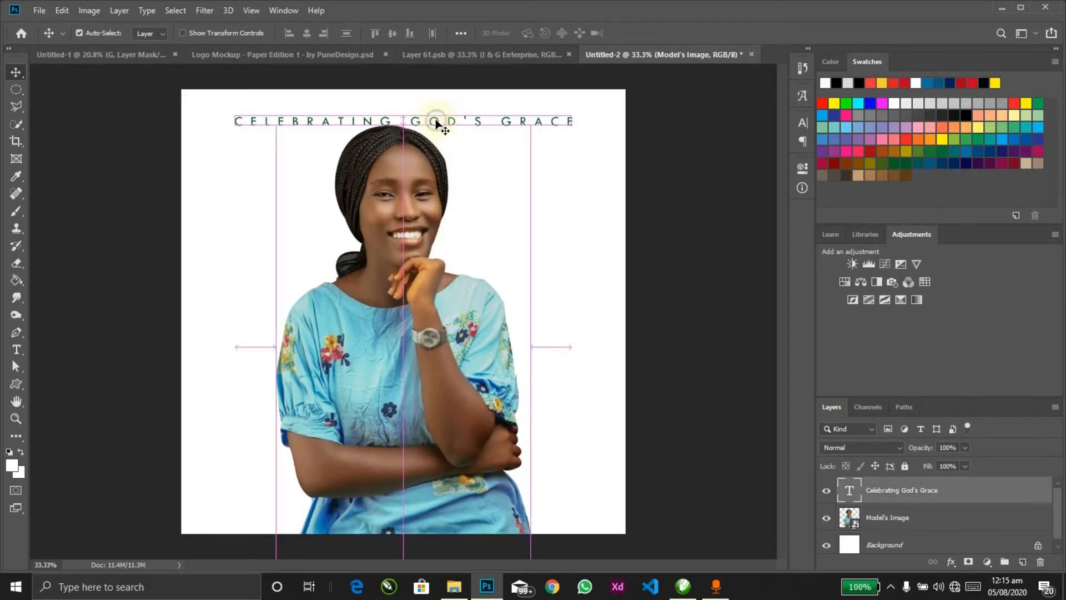
pyautogui.hotkey('ctrl', 't')
pyautogui.moveTo(581, 124); pyautogui.dragTo(566, 122)
pyautogui.press('Return')
# Step: Lower the headline's leading to 5.95 pt
pyautogui.press('t')
pyautogui.press('Return')
pyautogui.hotkey('ctrl', 't')
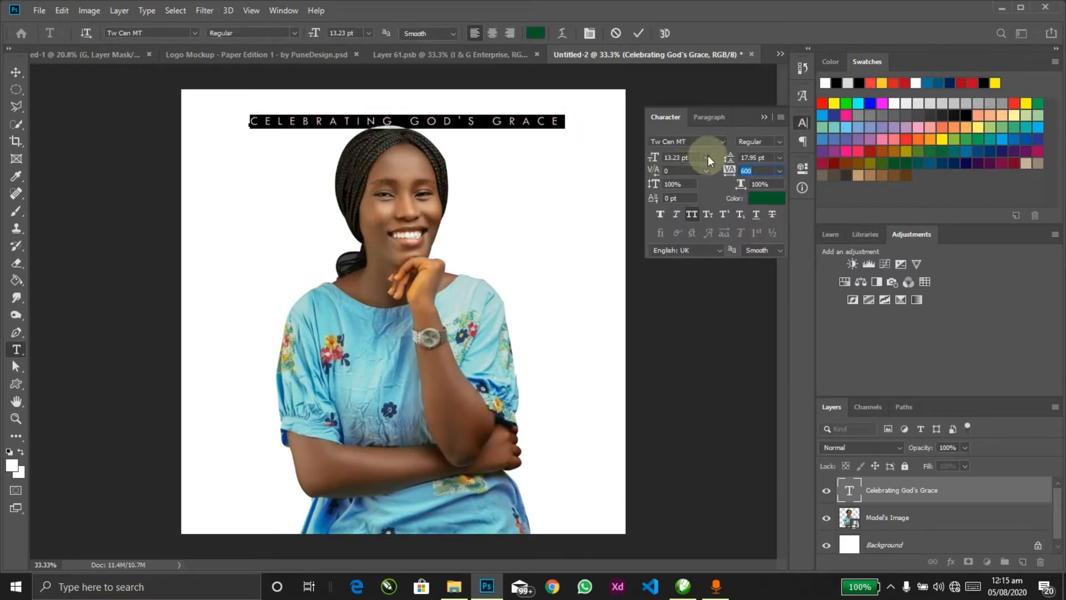
pyautogui.moveTo(732, 156); pyautogui.dragTo(719, 175)
pyautogui.click(764, 118)
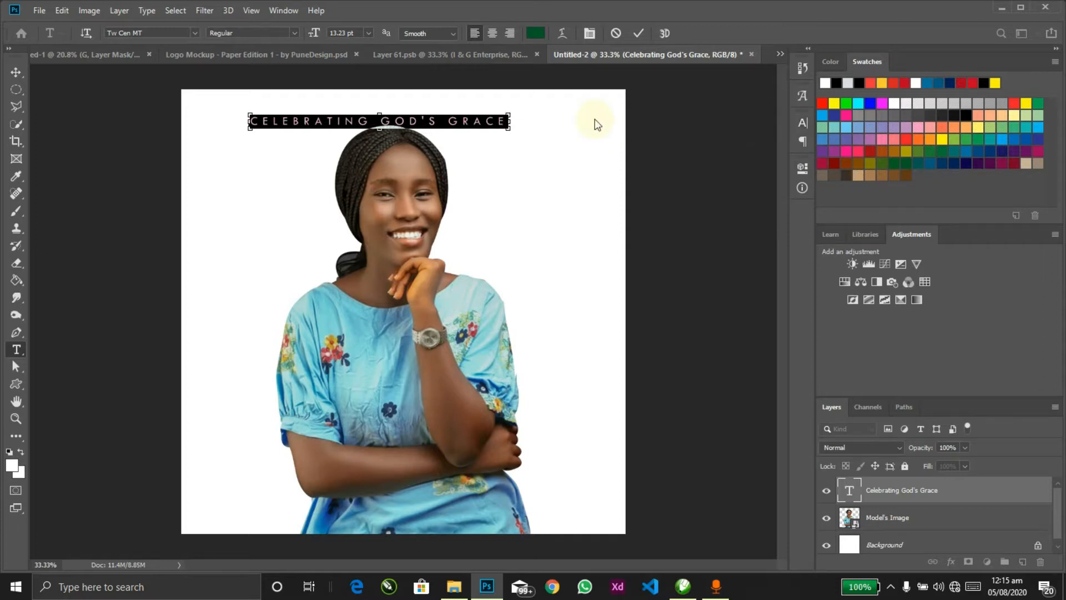
pyautogui.click(595, 119)
# Step: Recentre the headline horizontally on the canvas
pyautogui.press('v')
pyautogui.hotkey('ctrl', 'a')
pyautogui.click(307, 33)
pyautogui.hotkey('ctrl', 'd')
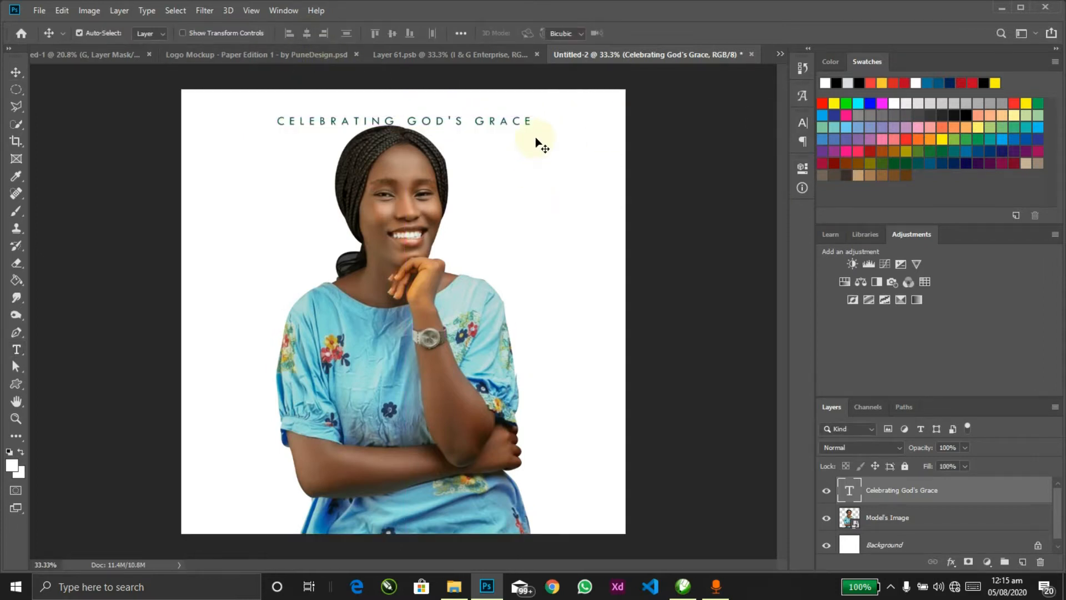
pyautogui.hotkey('ctrl', 't')
# Step: Enlarge the headline to about 120% and prefix it with '#'
pyautogui.moveTo(544, 135); pyautogui.dragTo(559, 142)
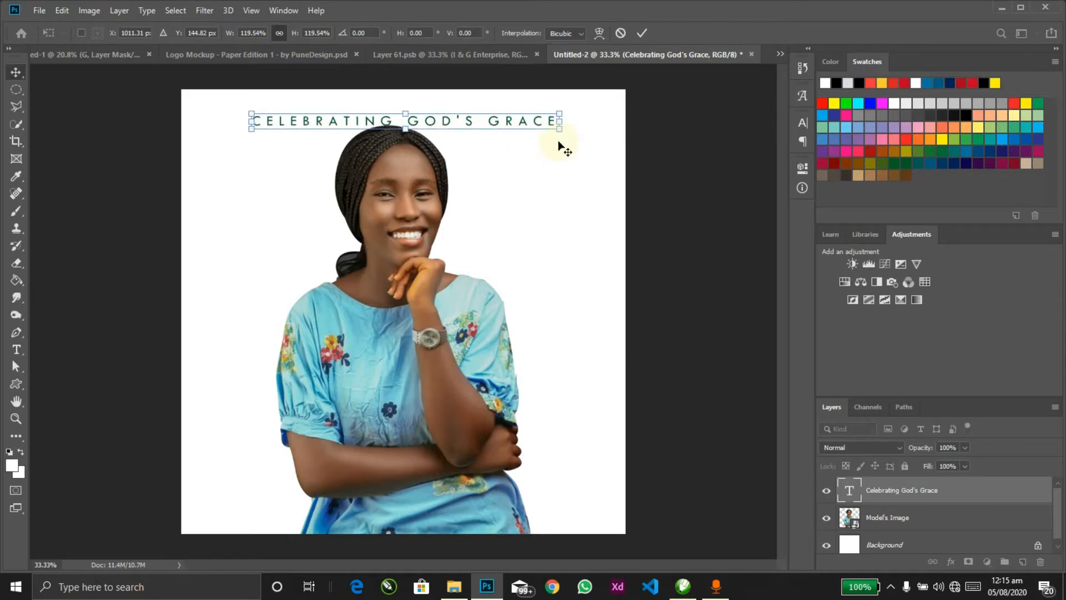
pyautogui.press('Return')
pyautogui.keyDown('ctrl'); pyautogui.doubleClick(481, 107); pyautogui.keyUp('ctrl')
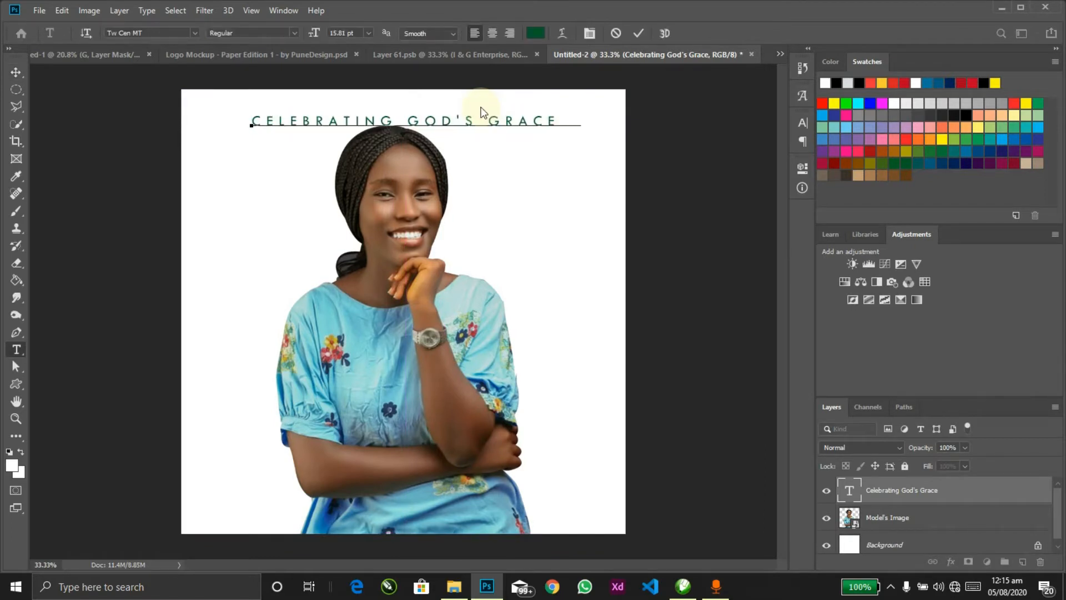
pyautogui.write('@')
pyautogui.press('BackSpace')
pyautogui.write('#')
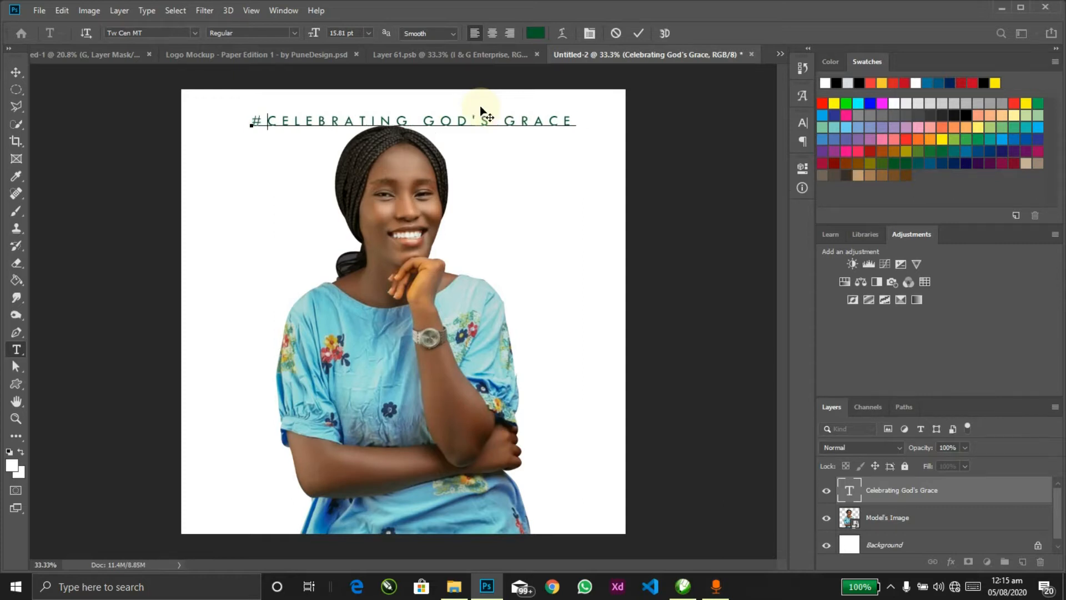
pyautogui.hotkey('ctrl', 'Return')
# Step: Recentre the headline horizontally and nudge it slightly higher
pyautogui.hotkey('ctrl', 'a')
pyautogui.click(308, 33)
pyautogui.hotkey('ctrl', 'd')
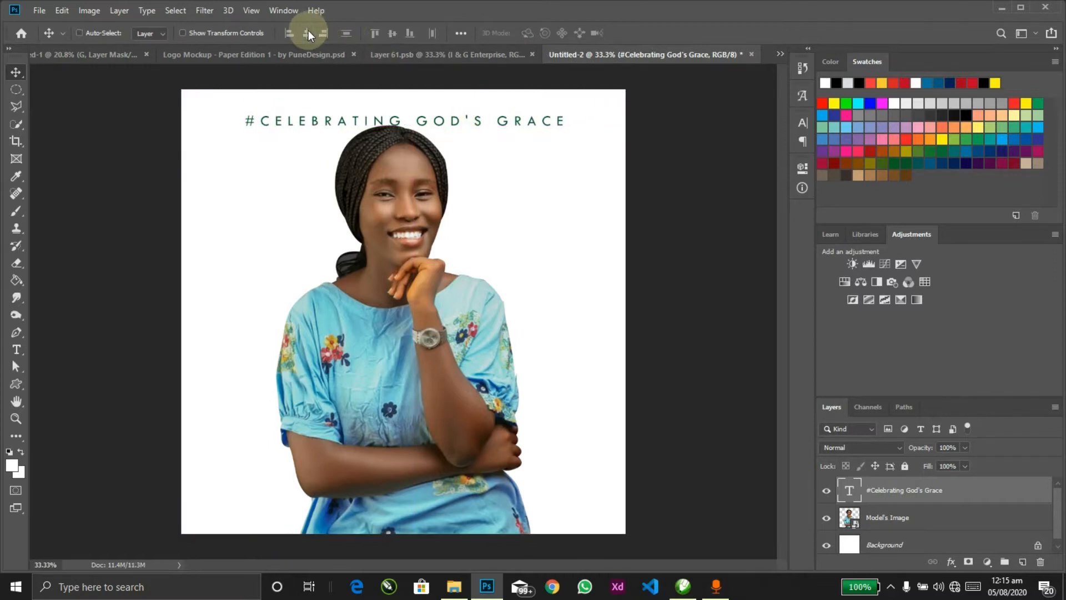
pyautogui.hotkey('shift', 'Up')
pyautogui.hotkey('shift', 'Up')
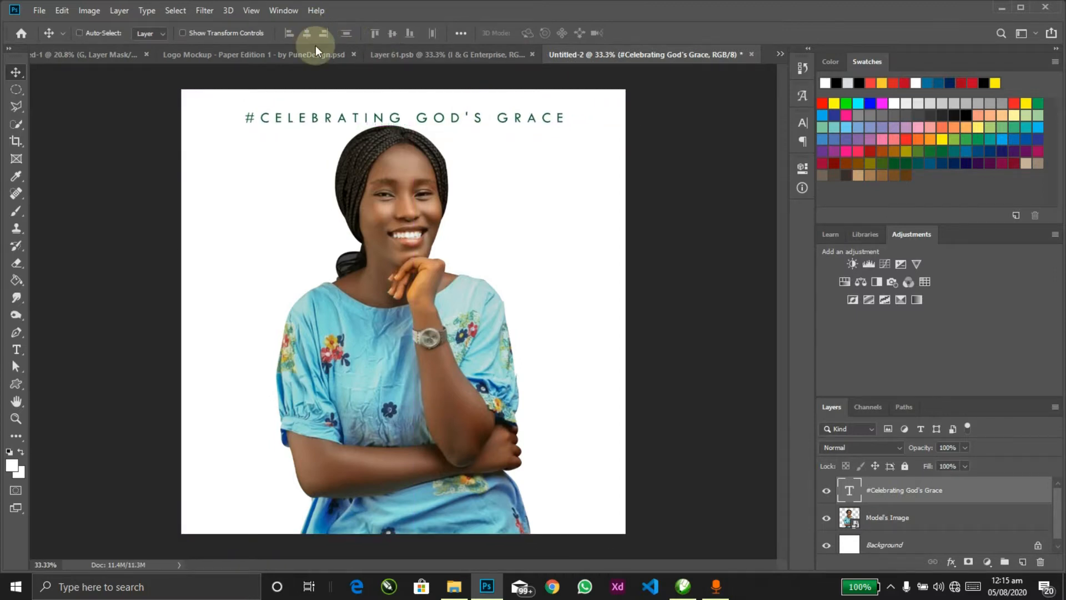
pyautogui.press('ctrl')
pyautogui.click(371, 212)
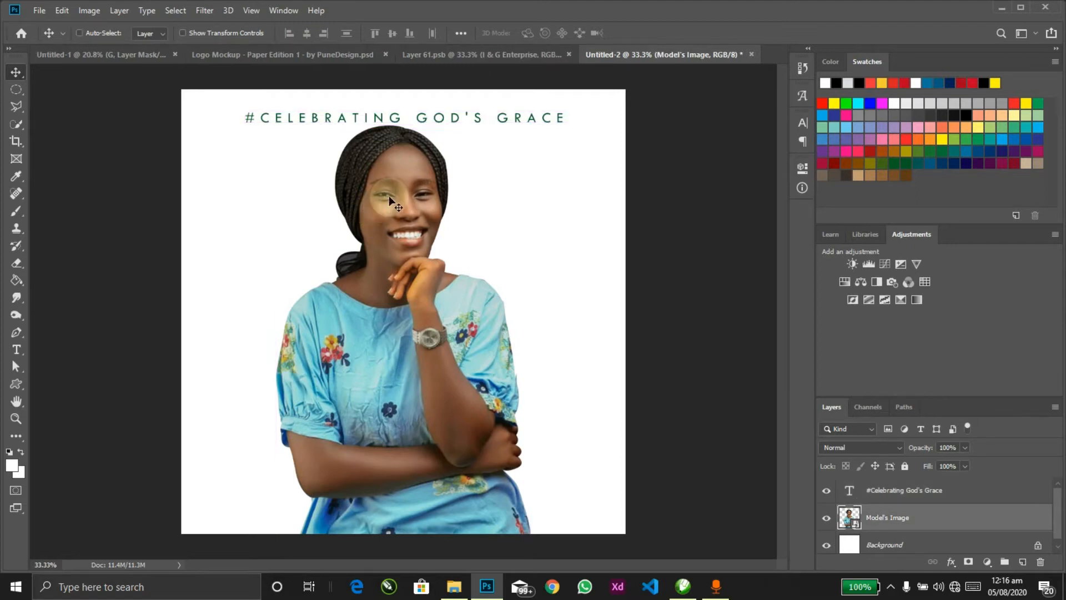
pyautogui.hotkey('alt', 'Tab')
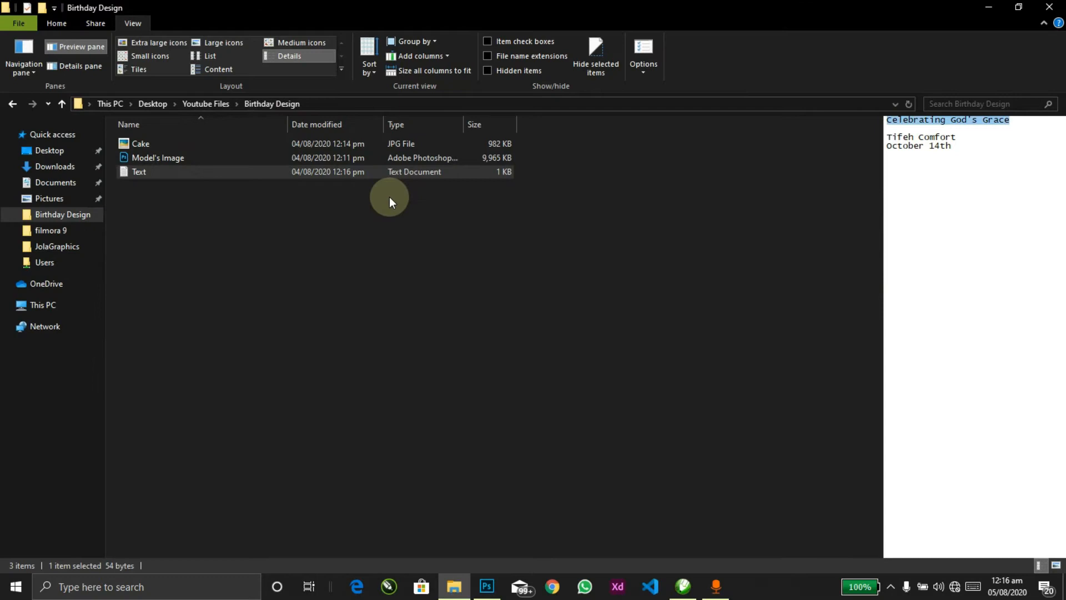
pyautogui.moveTo(961, 140); pyautogui.dragTo(881, 126)
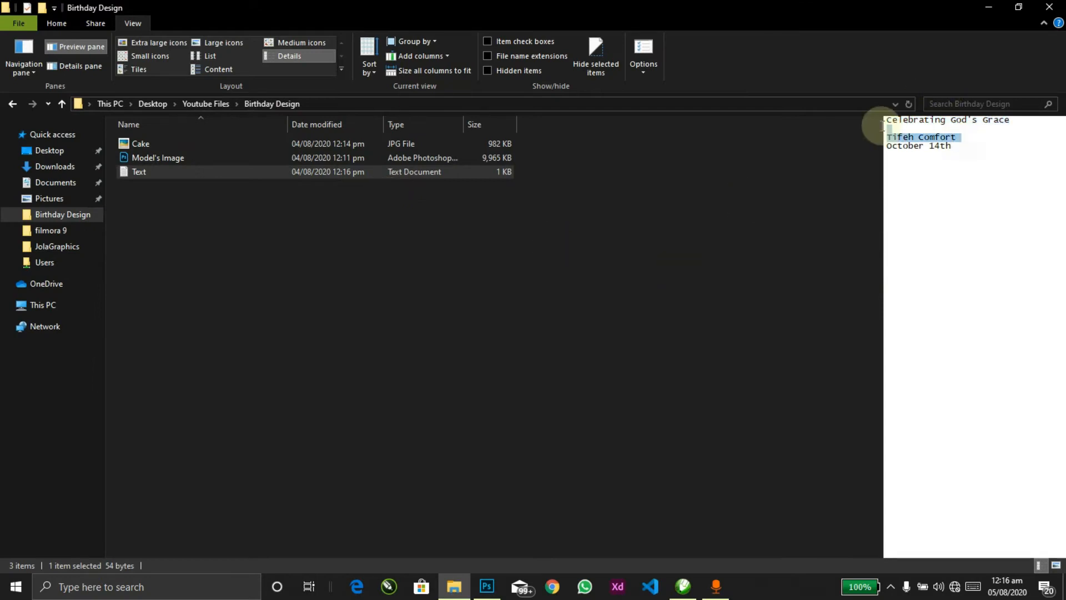
pyautogui.moveTo(962, 144); pyautogui.dragTo(888, 126)
pyautogui.hotkey('alt', 'Tab')
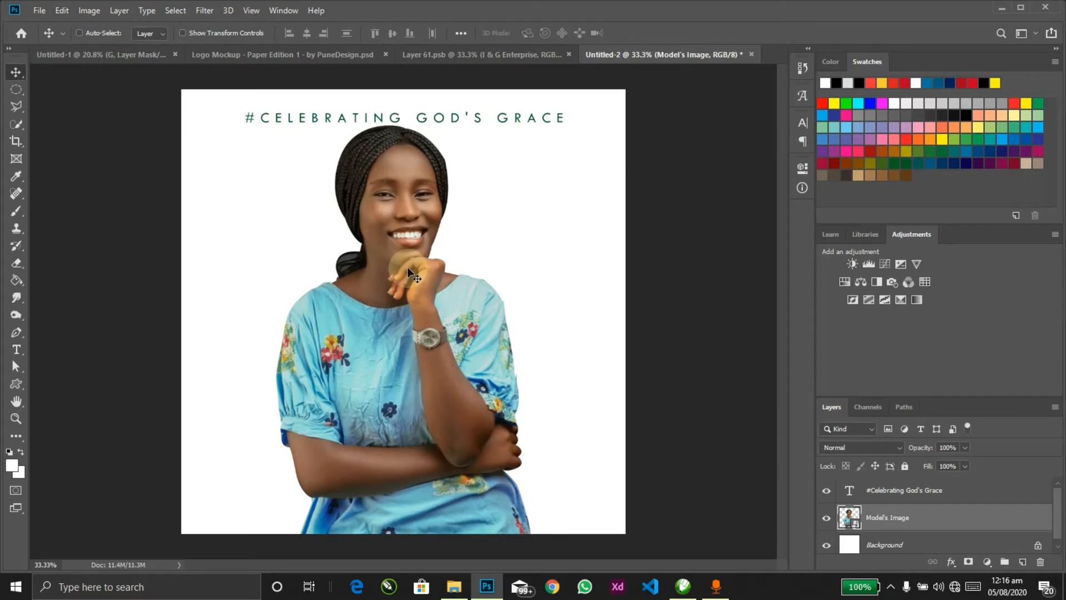
# Step: Draw a large white circle over the portrait with the Ellipse tool
pyautogui.press('u')
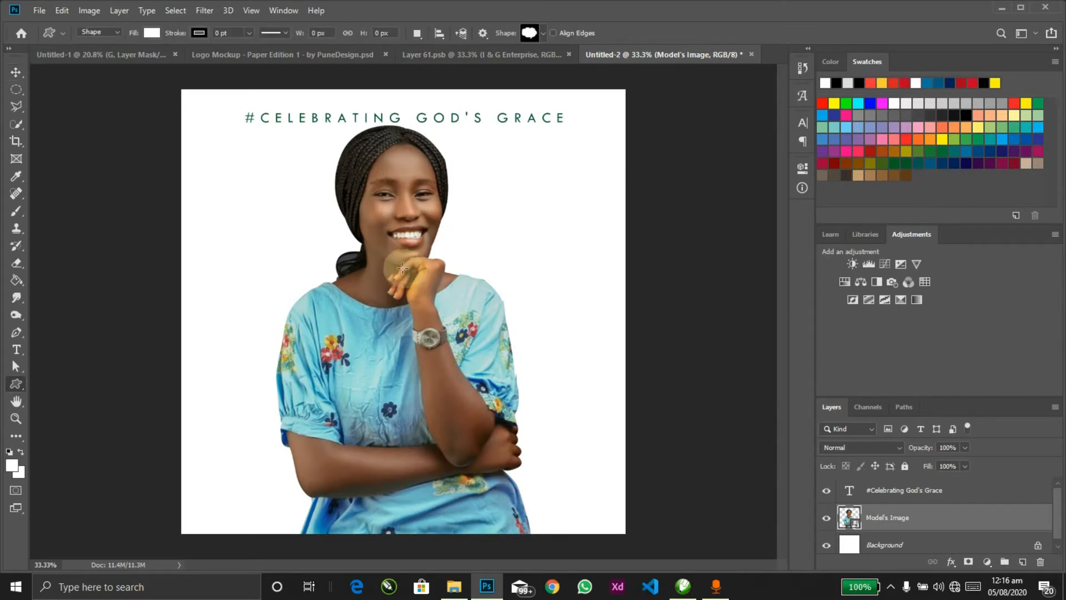
pyautogui.moveTo(15, 389); pyautogui.dragTo(77, 412)
pyautogui.moveTo(233, 228); pyautogui.dragTo(236, 231)
pyautogui.moveTo(367, 304)
pyautogui.mouseDown()
pyautogui.moveTo(652, 467)
pyautogui.moveTo(778, 511)
pyautogui.mouseUp()
pyautogui.moveTo(765, 502); pyautogui.dragTo(721, 473)
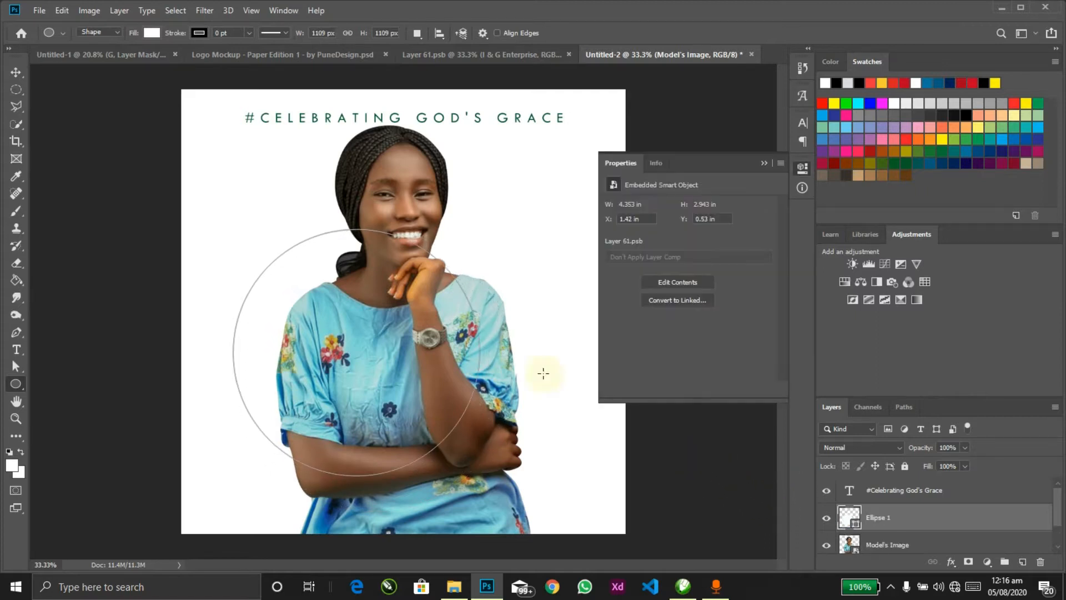
pyautogui.click(764, 163)
# Step: Centre the circle horizontally and enlarge it to about 108 percent
pyautogui.press('v')
pyautogui.hotkey('ctrl', 'a')
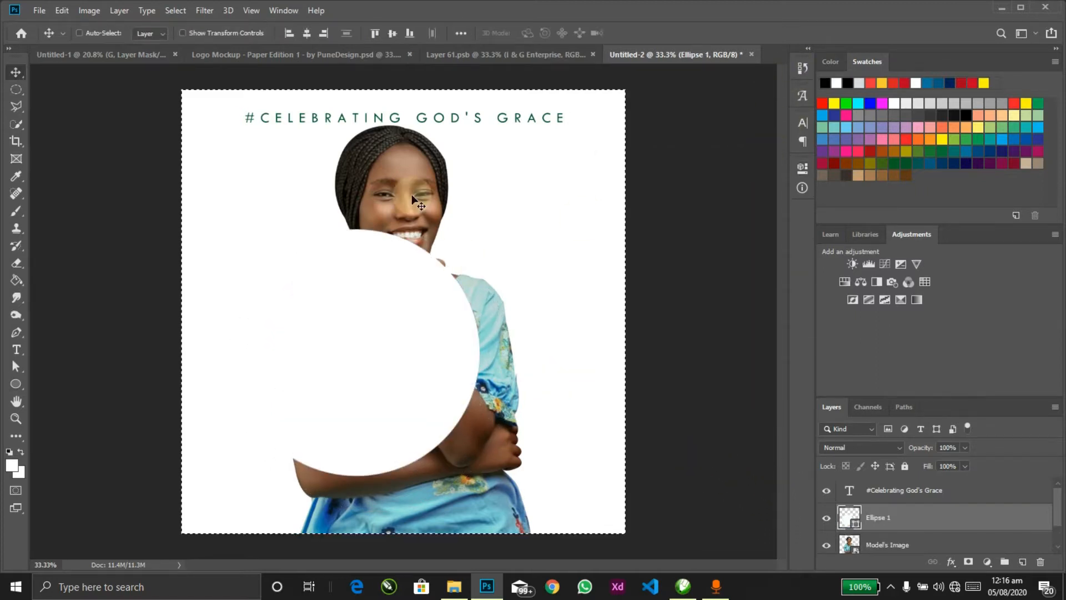
pyautogui.click(307, 32)
pyautogui.hotkey('ctrl', 'd')
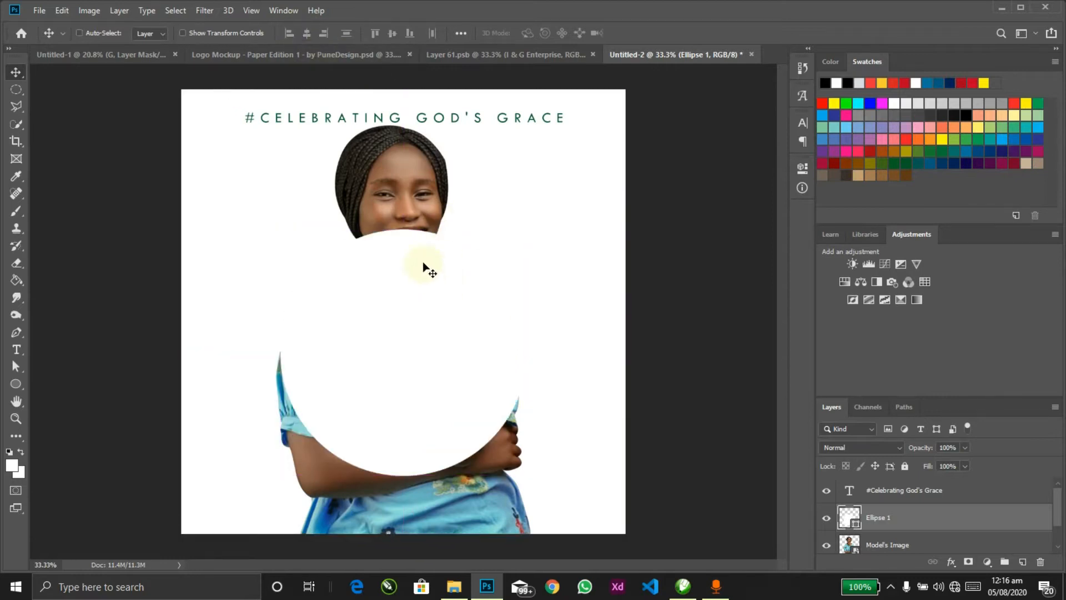
pyautogui.hotkey('ctrl', 't')
pyautogui.moveTo(527, 230); pyautogui.dragTo(538, 221)
pyautogui.press('Return')
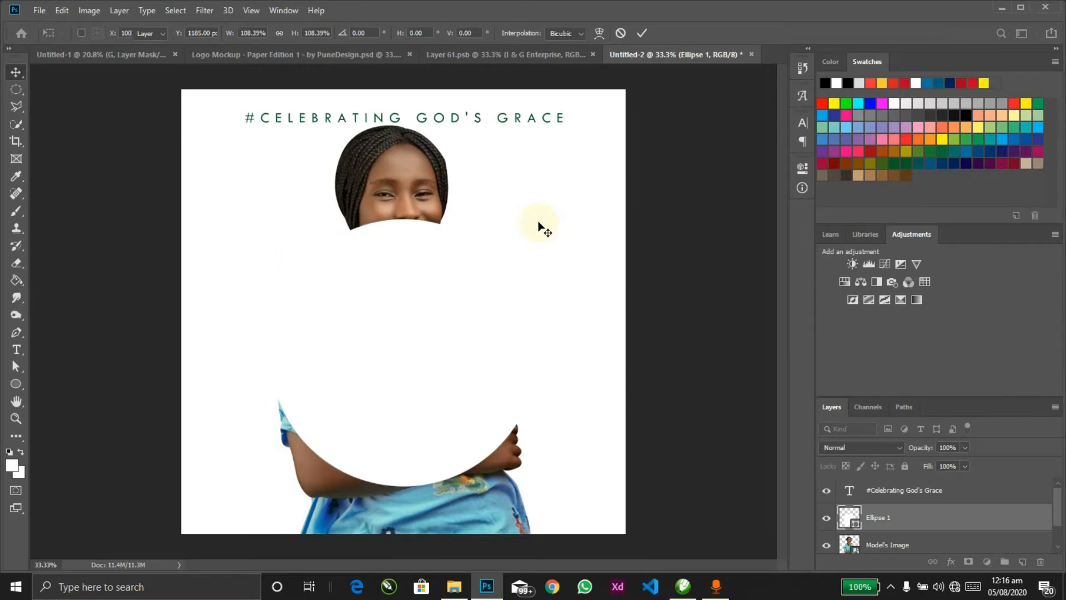
# Step: Restack the portrait above the circle, just below the headline
pyautogui.click(391, 177)
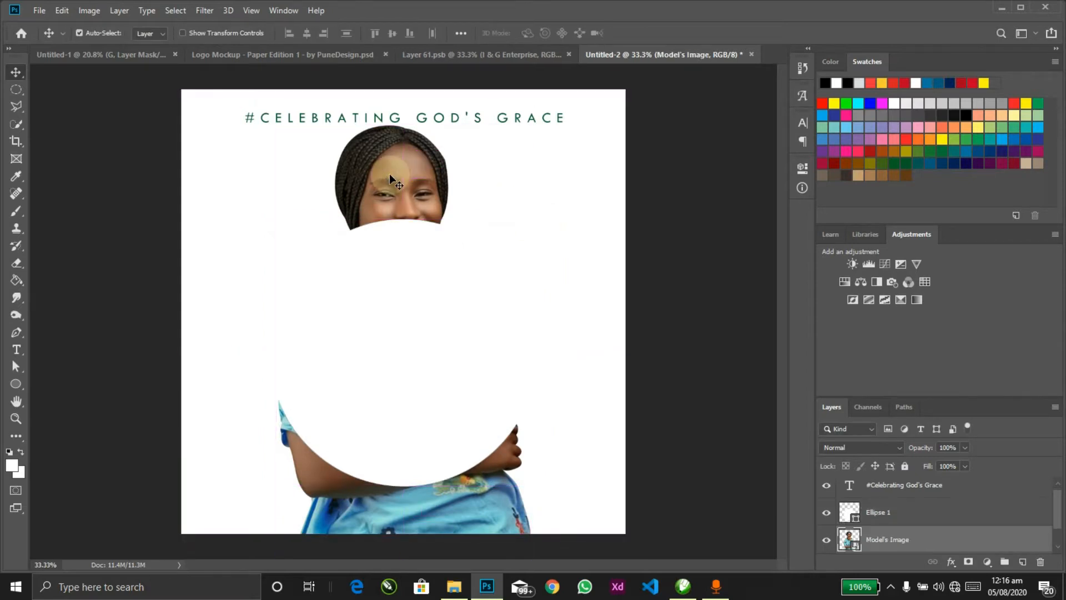
pyautogui.hotkey('ctrl', 'shift', ']')
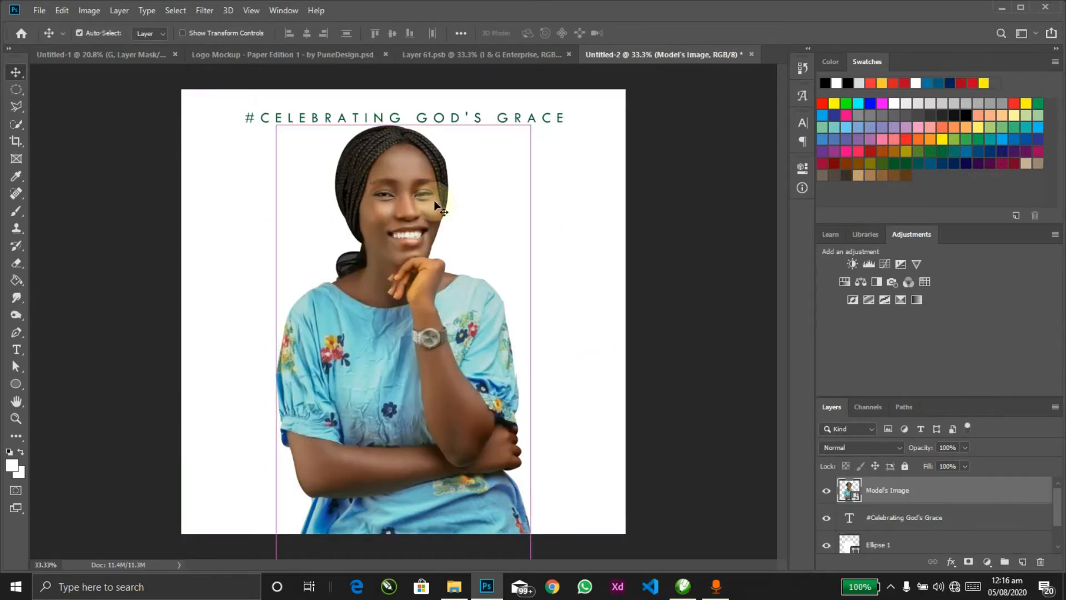
pyautogui.hotkey('ctrl', '[')
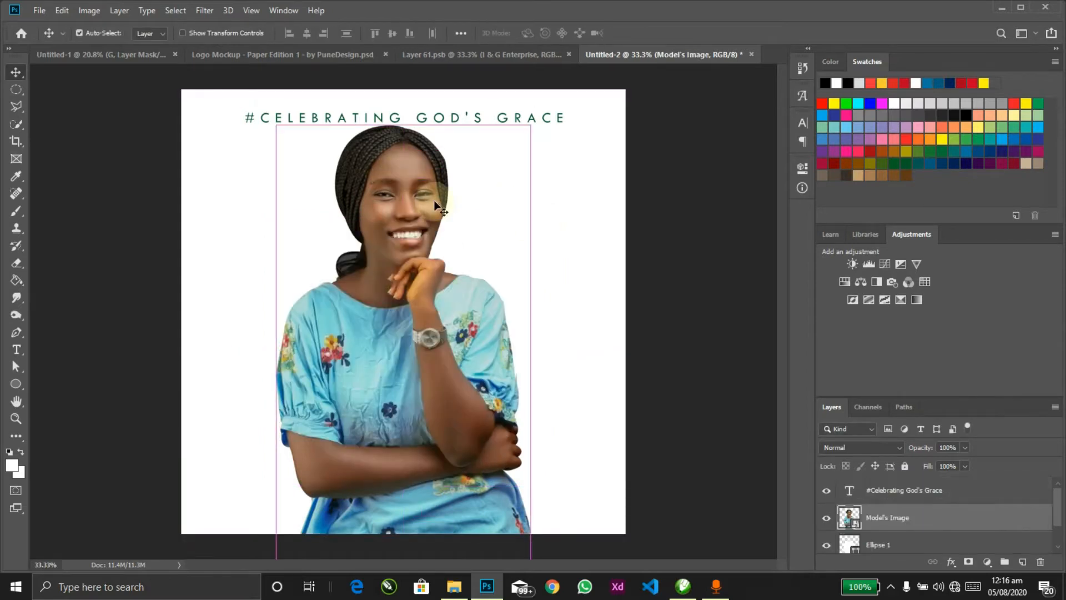
pyautogui.rightClick(889, 519)
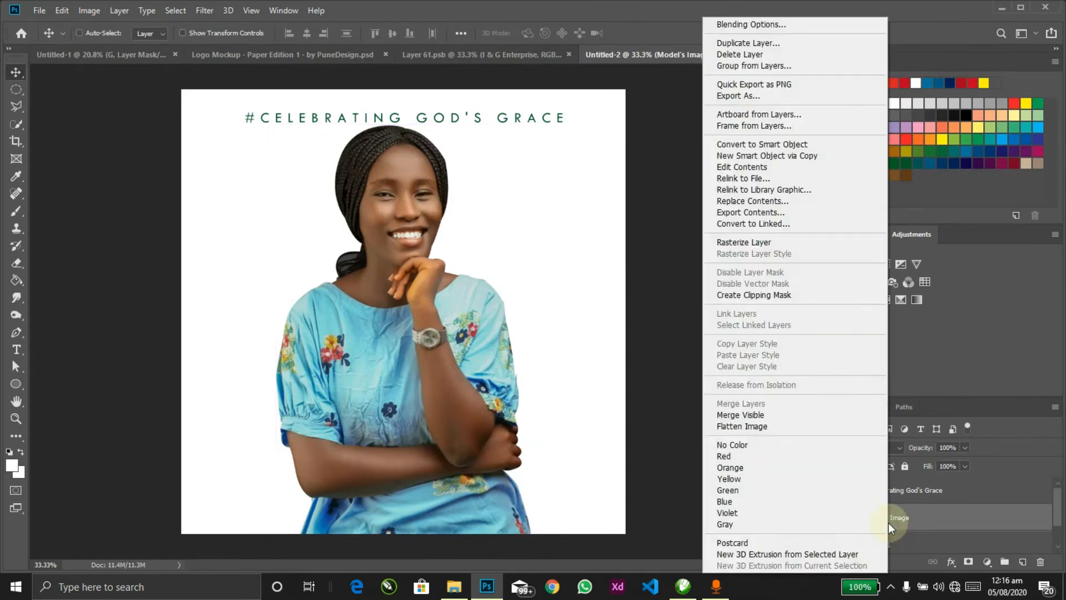
# Step: Clip Model's Image to the circle, raise it inside, and duplicate it as Model's Image copy
pyautogui.click(769, 299)
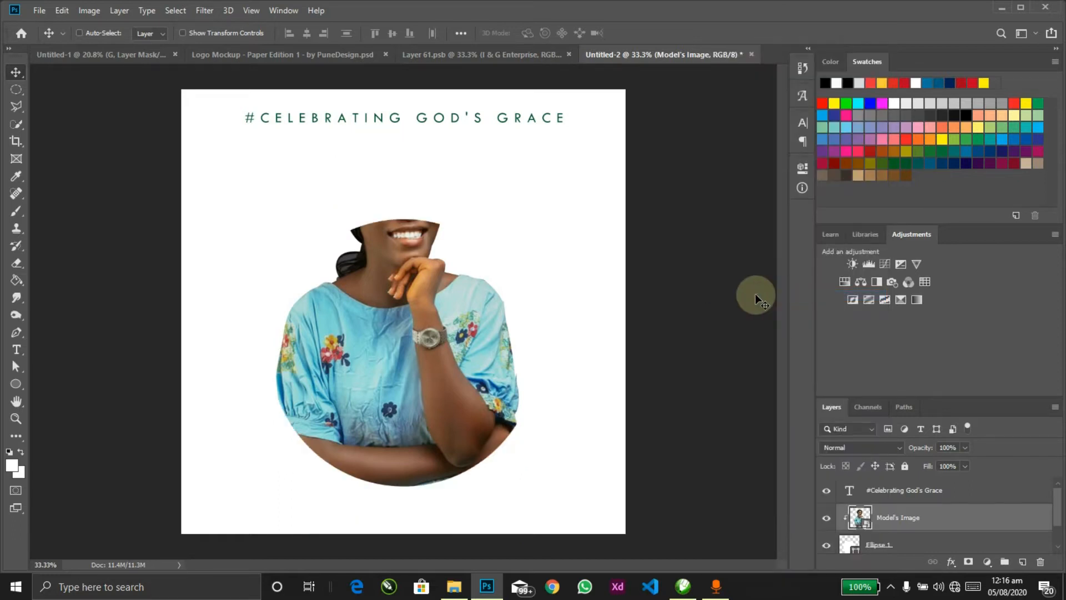
pyautogui.moveTo(483, 310); pyautogui.dragTo(483, 301)
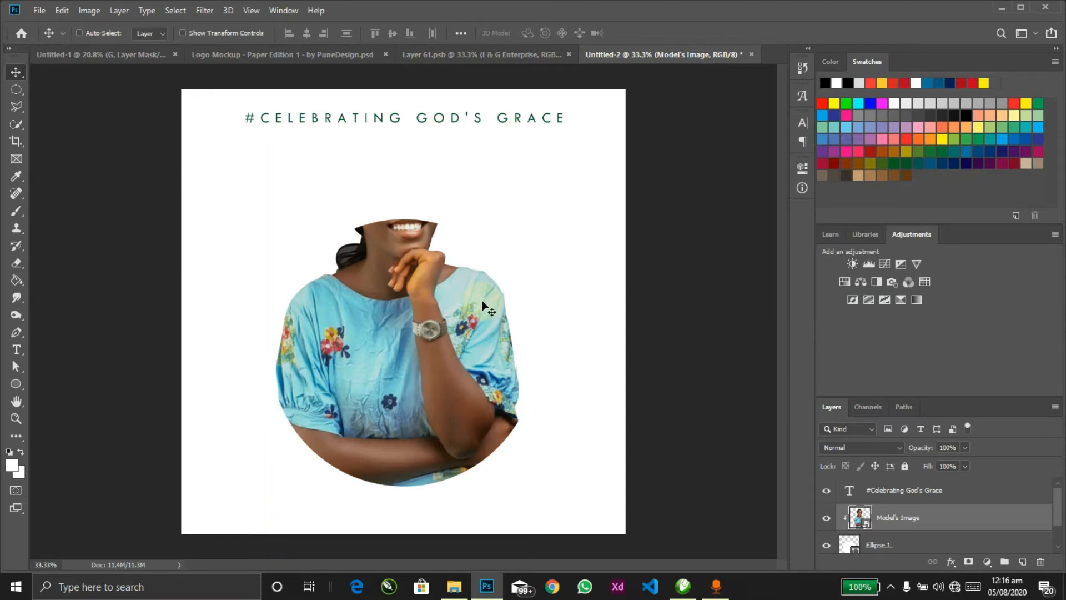
pyautogui.hotkey('ctrl', 'j')
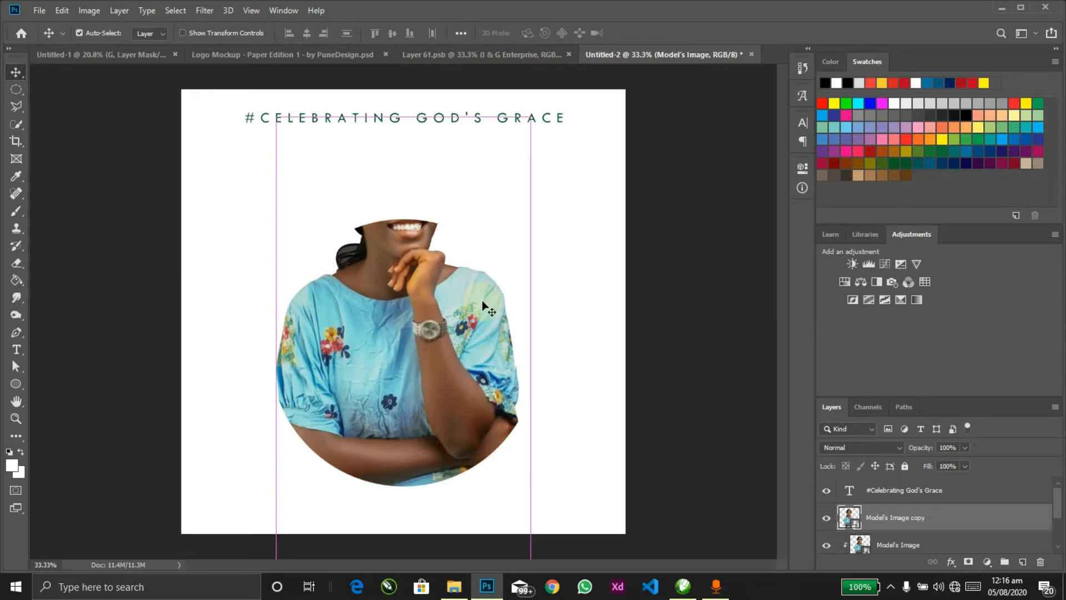
# Step: Release the portrait copy from the mask and outline its body area with the Polygonal Lasso
pyautogui.hotkey('ctrl', 'alt', 'g')
pyautogui.press('l')
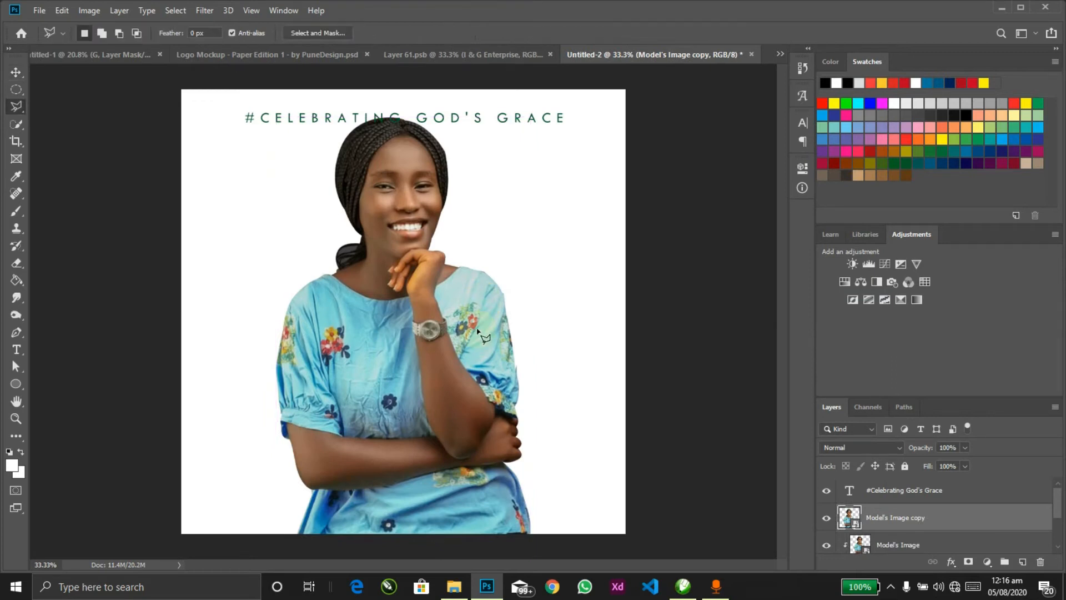
pyautogui.click(509, 273)
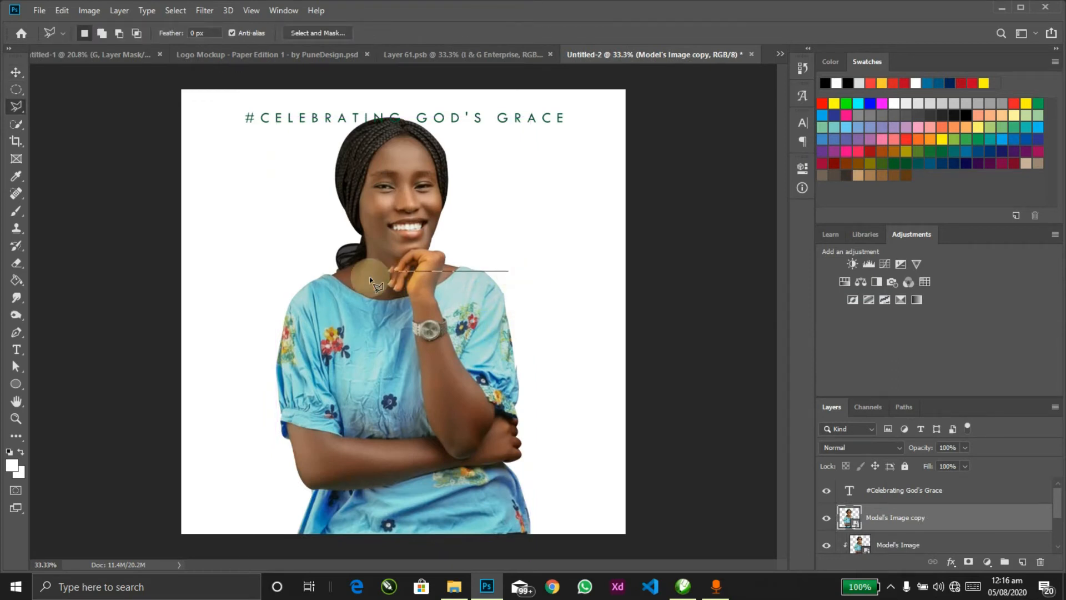
pyautogui.click(276, 271)
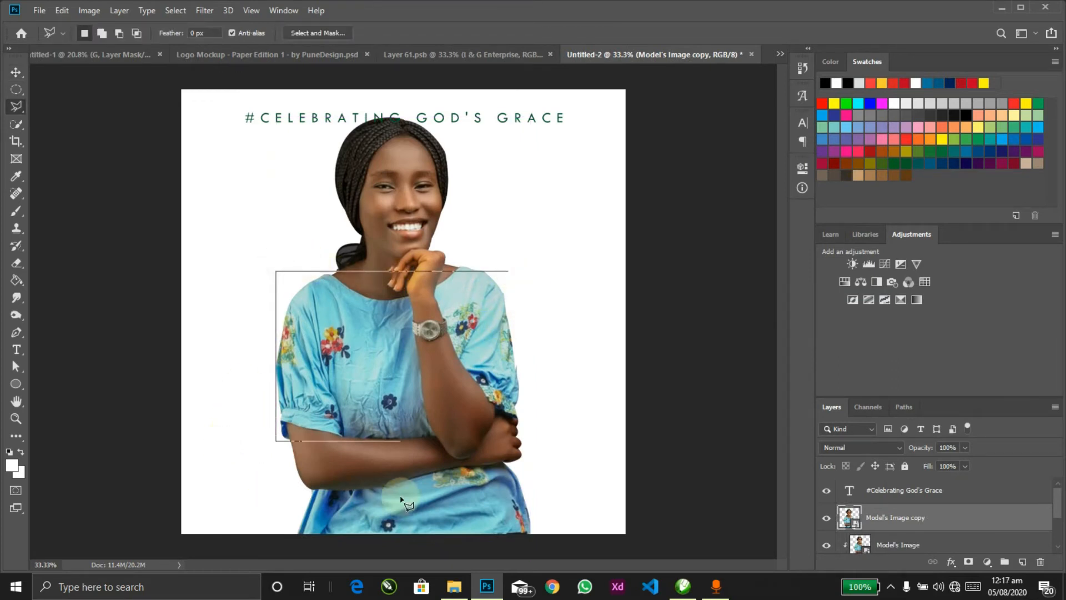
pyautogui.click(164, 519)
pyautogui.click(300, 555)
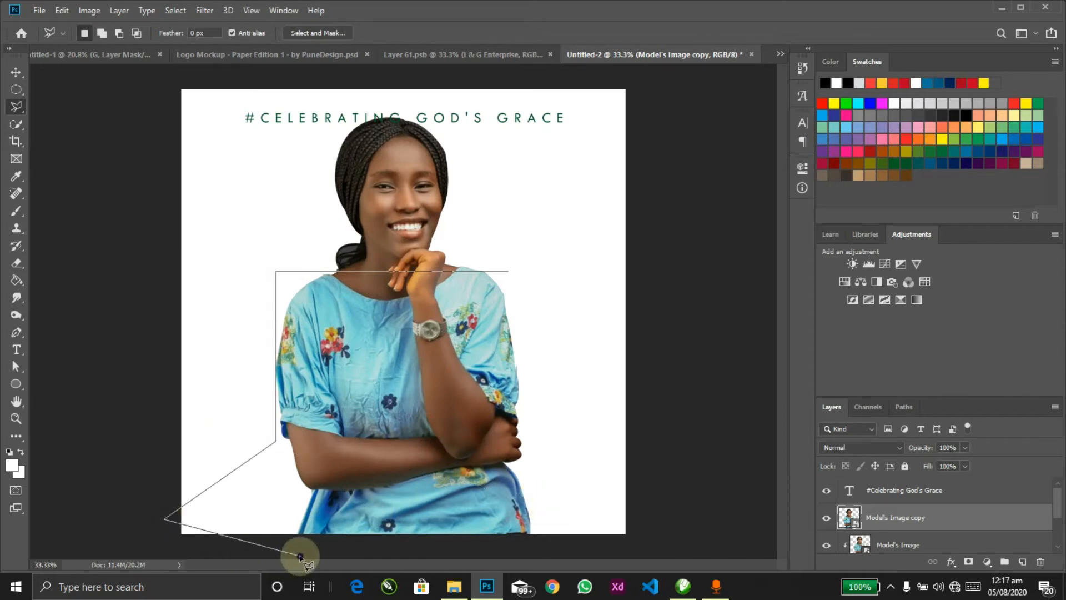
pyautogui.click(599, 551)
pyautogui.doubleClick(618, 300)
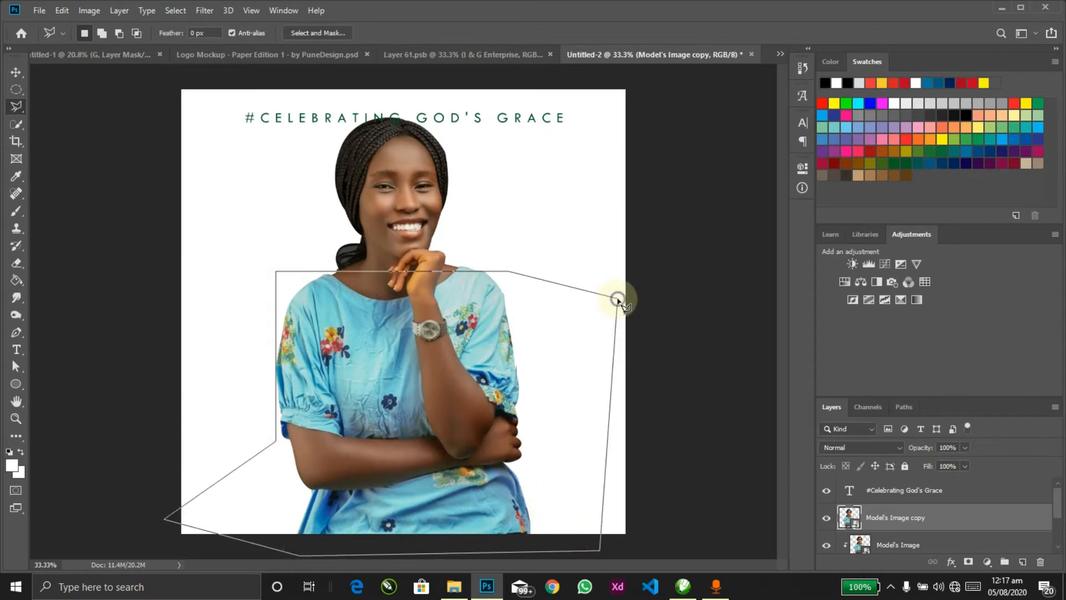
# Step: Rasterize the portrait copy and delete the selected body area
pyautogui.rightClick(919, 514)
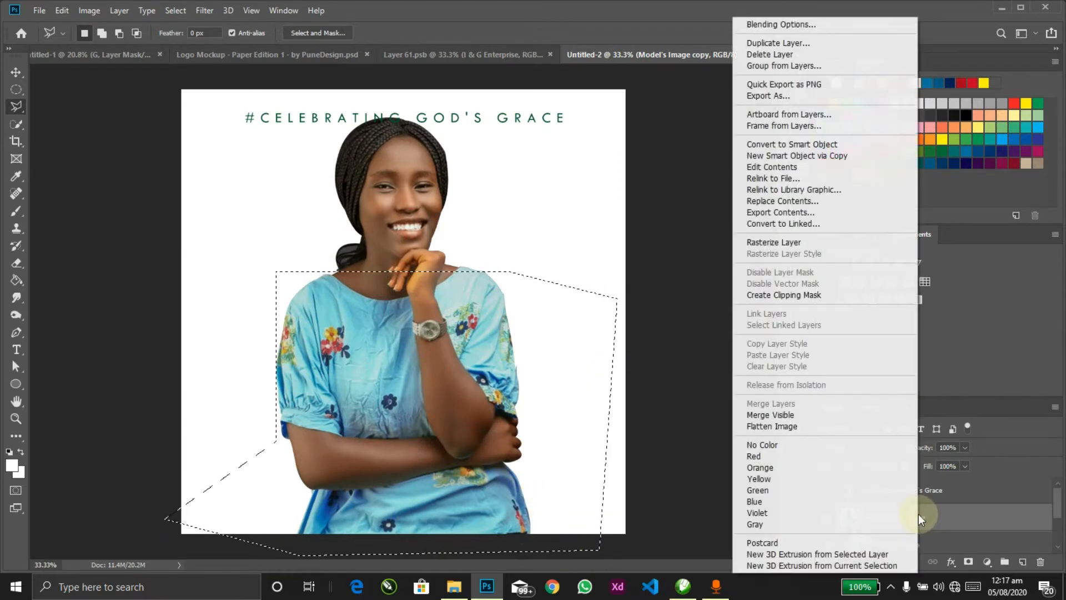
pyautogui.click(761, 243)
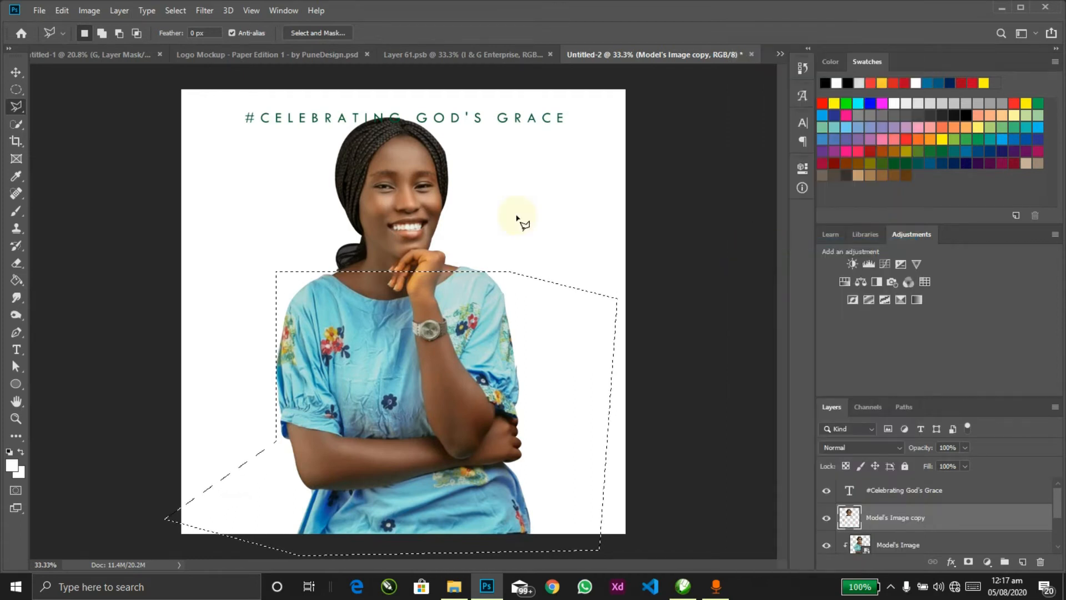
pyautogui.press('Delete')
pyautogui.hotkey('ctrl', 'd')
# Step: Realign the head copy and nudge both portrait layers 0.167 in to the right
pyautogui.press('v')
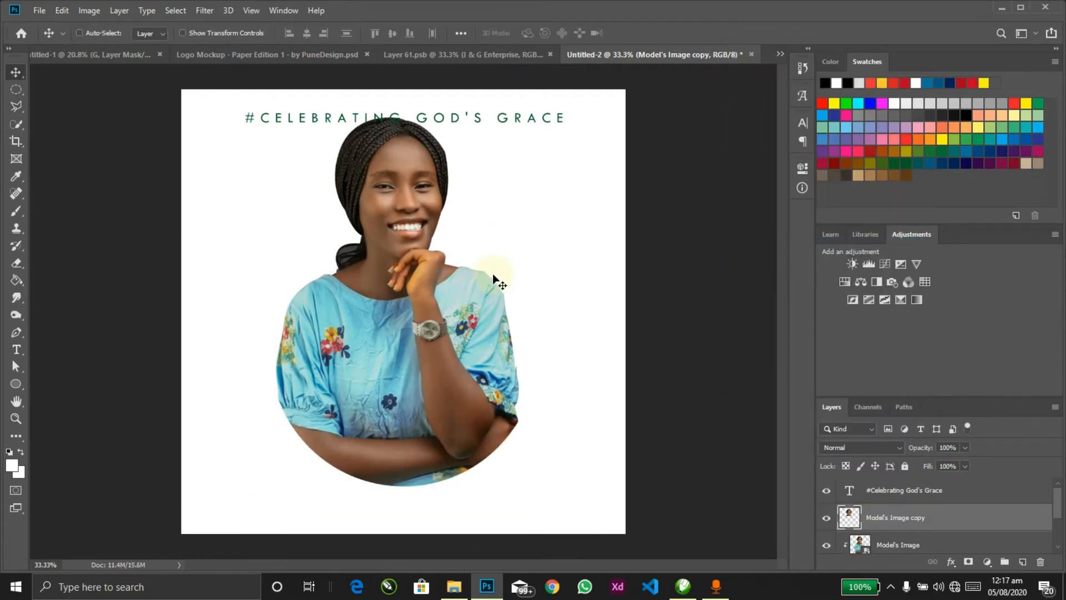
pyautogui.keyDown('ctrl'); pyautogui.click(434, 339); pyautogui.keyUp('ctrl')
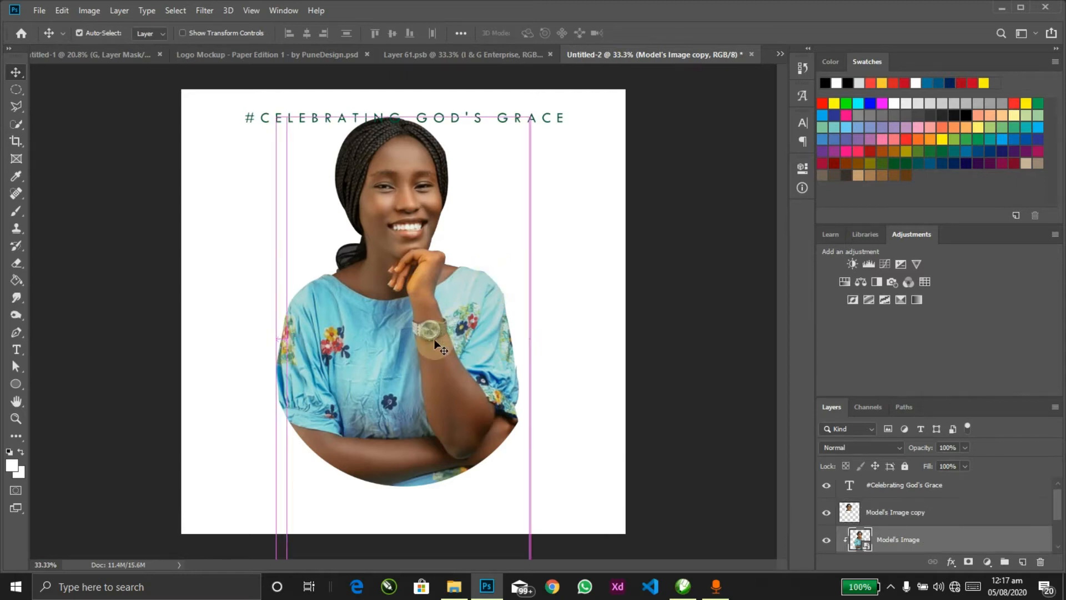
pyautogui.keyDown('ctrl'); pyautogui.click(412, 199); pyautogui.keyUp('ctrl')
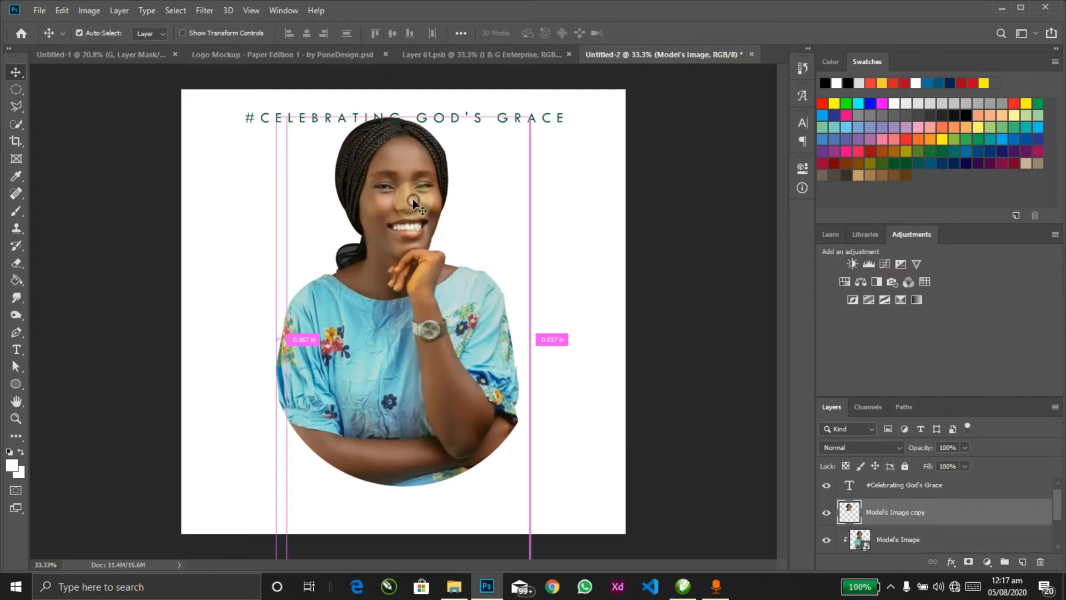
pyautogui.moveTo(541, 222); pyautogui.dragTo(382, 385)
pyautogui.keyDown('ctrl'); pyautogui.keyDown('shift'); pyautogui.click(367, 385); pyautogui.keyUp('shift'); pyautogui.keyUp('ctrl')
pyautogui.press('ctrl')
# Step: Unlock the Background as Layer 0 and fill it navy blue with the Paint Bucket
pyautogui.keyDown('ctrl'); pyautogui.click(556, 489); pyautogui.keyUp('ctrl')
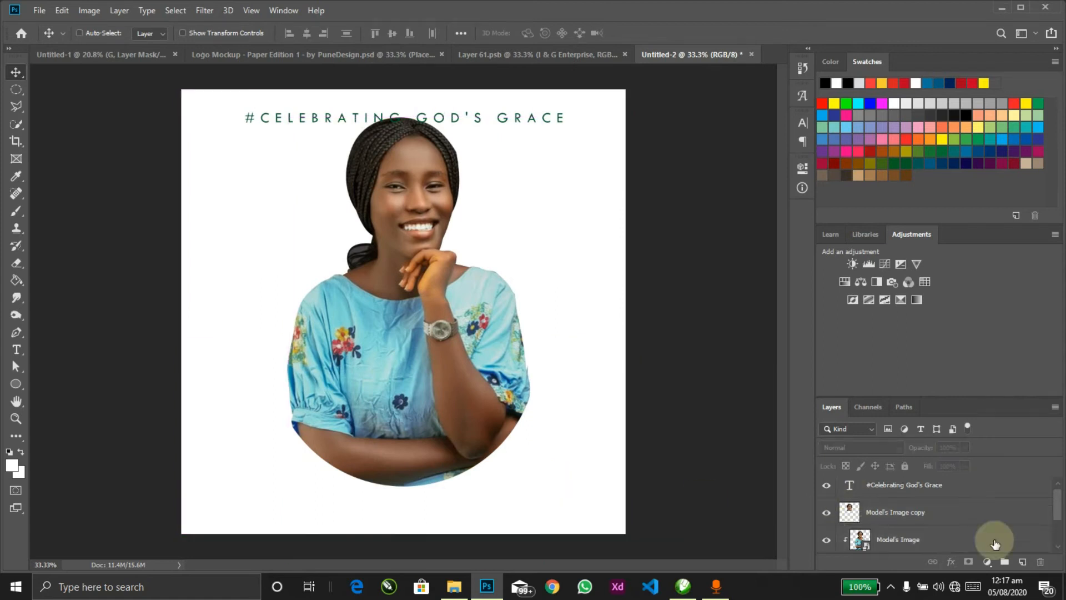
pyautogui.scroll(-2, 1059, 507)
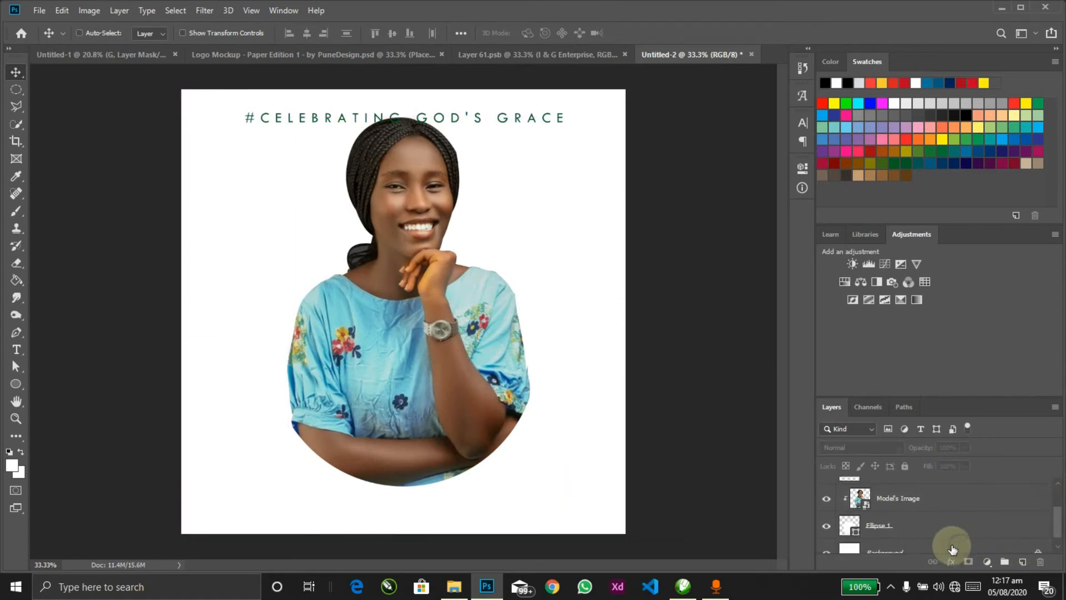
pyautogui.click(1048, 541)
pyautogui.click(1048, 540)
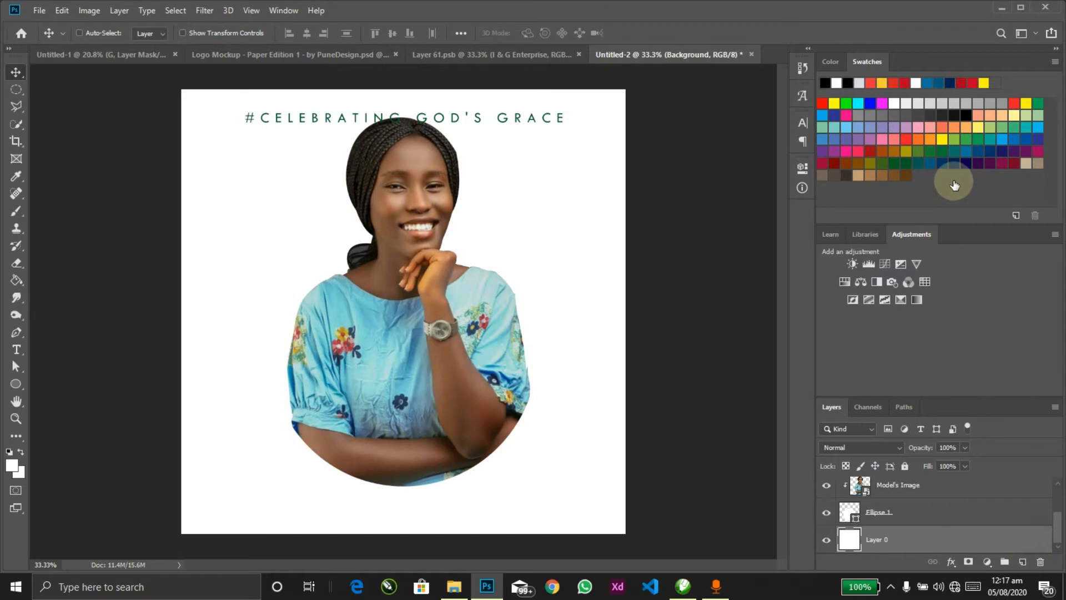
pyautogui.press('h')
pyautogui.press('Escape')
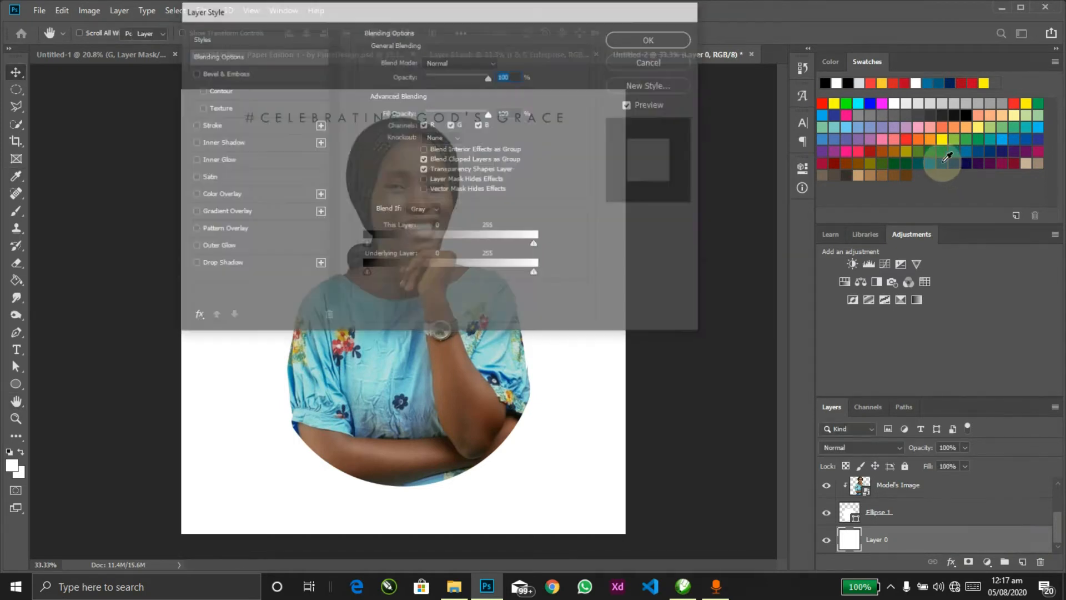
pyautogui.click(942, 161)
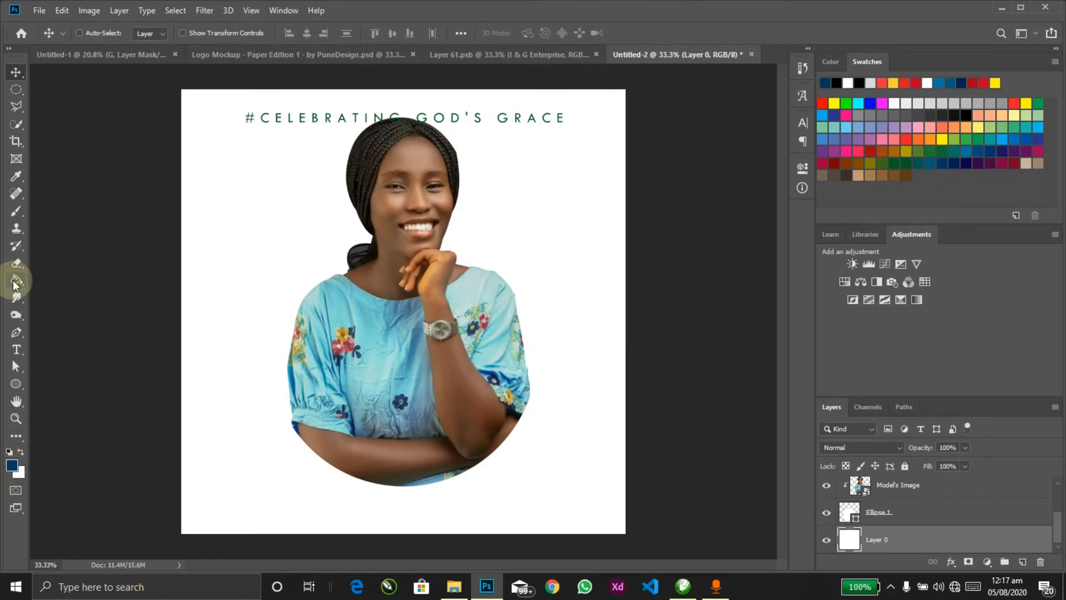
pyautogui.moveTo(13, 283)
pyautogui.mouseDown()
pyautogui.moveTo(55, 280)
pyautogui.moveTo(60, 292)
pyautogui.moveTo(64, 278)
pyautogui.moveTo(83, 294)
pyautogui.mouseUp()
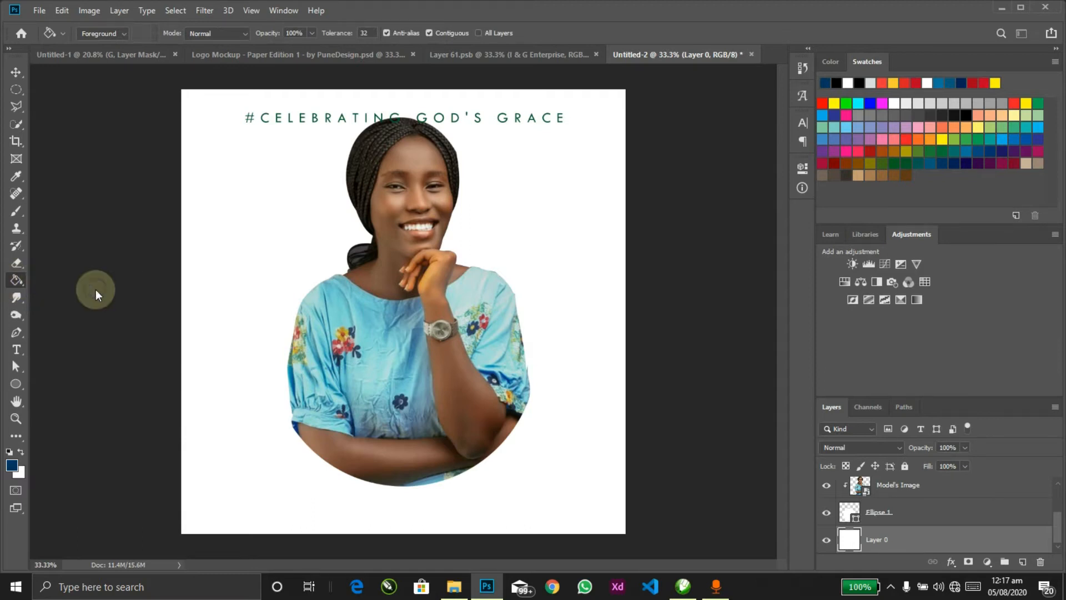
pyautogui.click(267, 259)
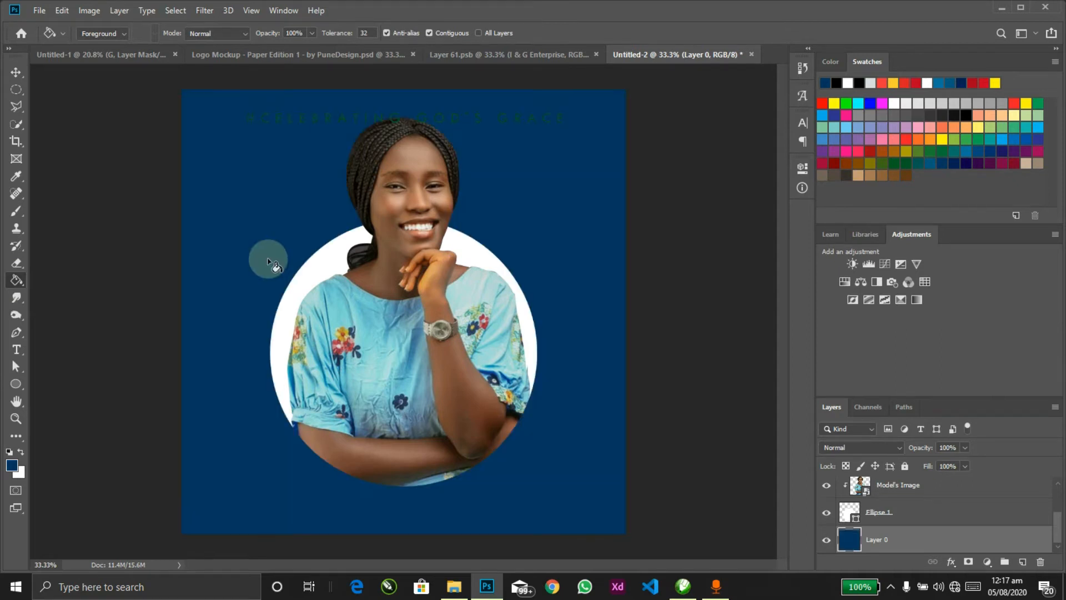
# Step: Reposition the portrait photo and its Ellipse 1 circle slightly lower
pyautogui.press('v')
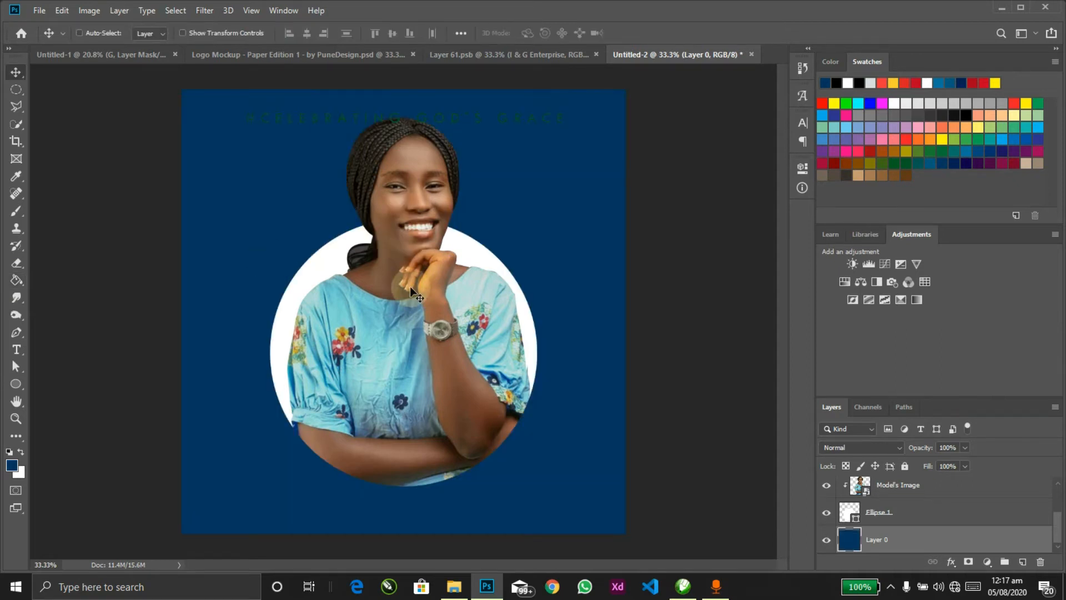
pyautogui.click(410, 286)
pyautogui.keyDown('ctrl'); pyautogui.keyDown('shift'); pyautogui.click(484, 255); pyautogui.keyUp('shift'); pyautogui.keyUp('ctrl')
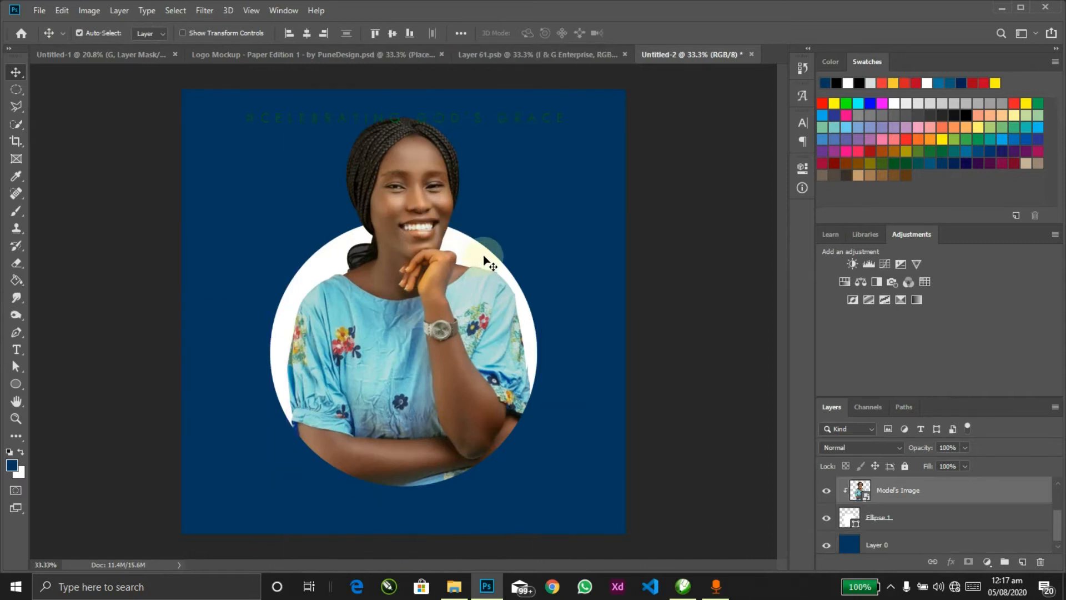
pyautogui.moveTo(510, 257); pyautogui.dragTo(511, 263)
pyautogui.keyDown('ctrl'); pyautogui.click(548, 237); pyautogui.keyUp('ctrl')
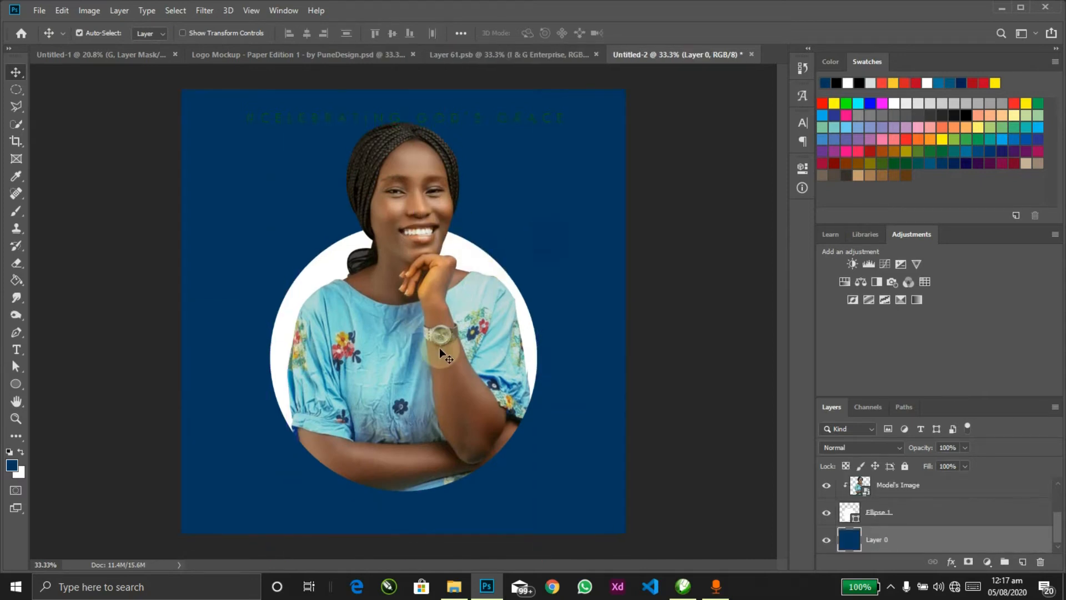
pyautogui.keyDown('ctrl'); pyautogui.click(421, 194); pyautogui.keyUp('ctrl')
pyautogui.moveTo(422, 188); pyautogui.dragTo(439, 180)
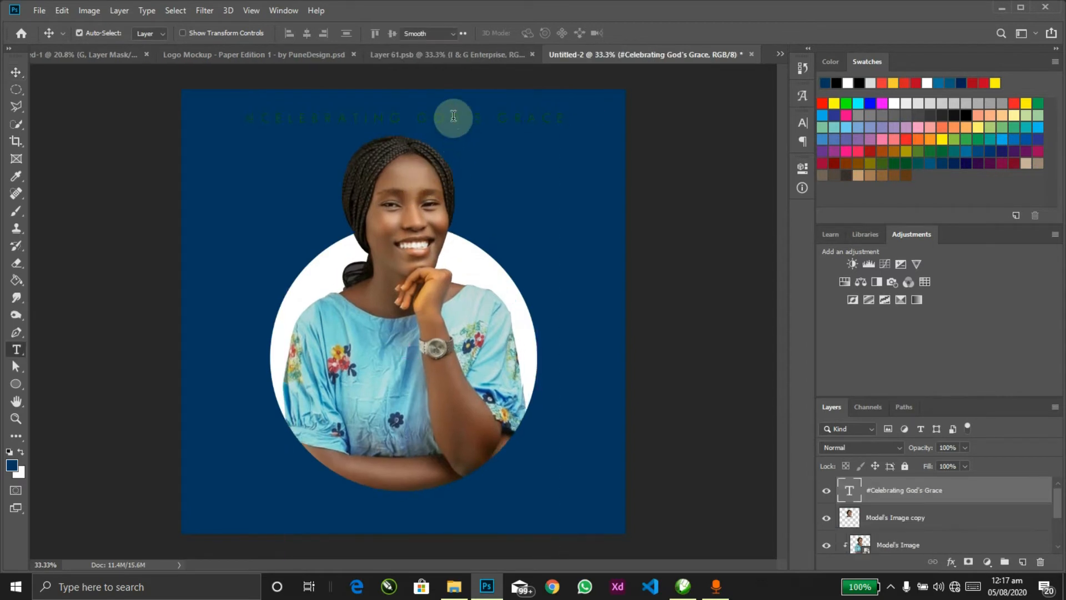
# Step: Turn the #CELEBRATING GOD'S GRACE heading text white
pyautogui.doubleClick(453, 116)
pyautogui.click(849, 83)
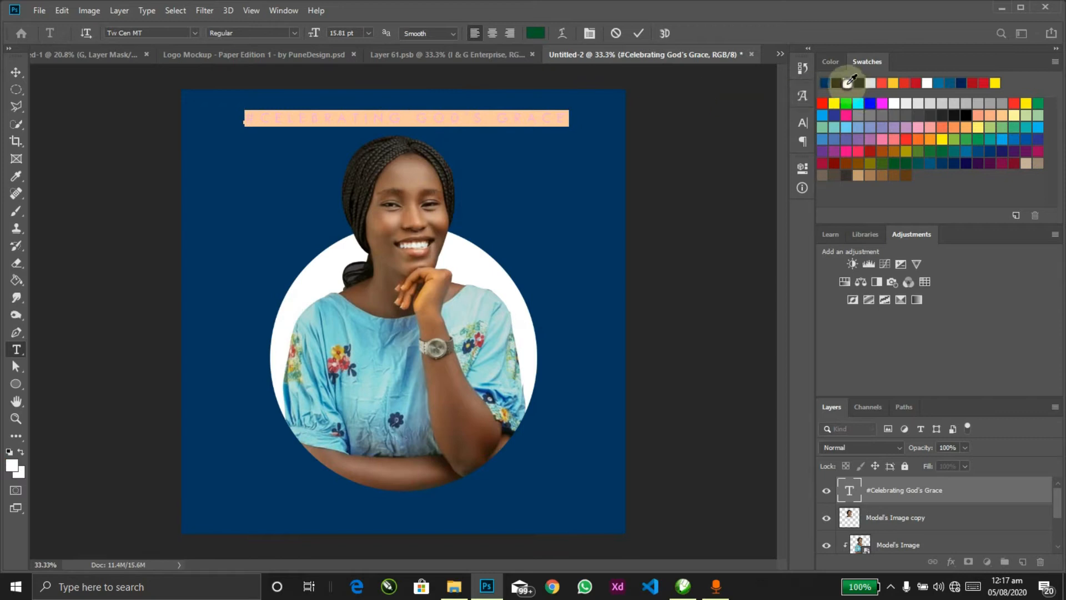
pyautogui.click(743, 112)
pyautogui.press('v')
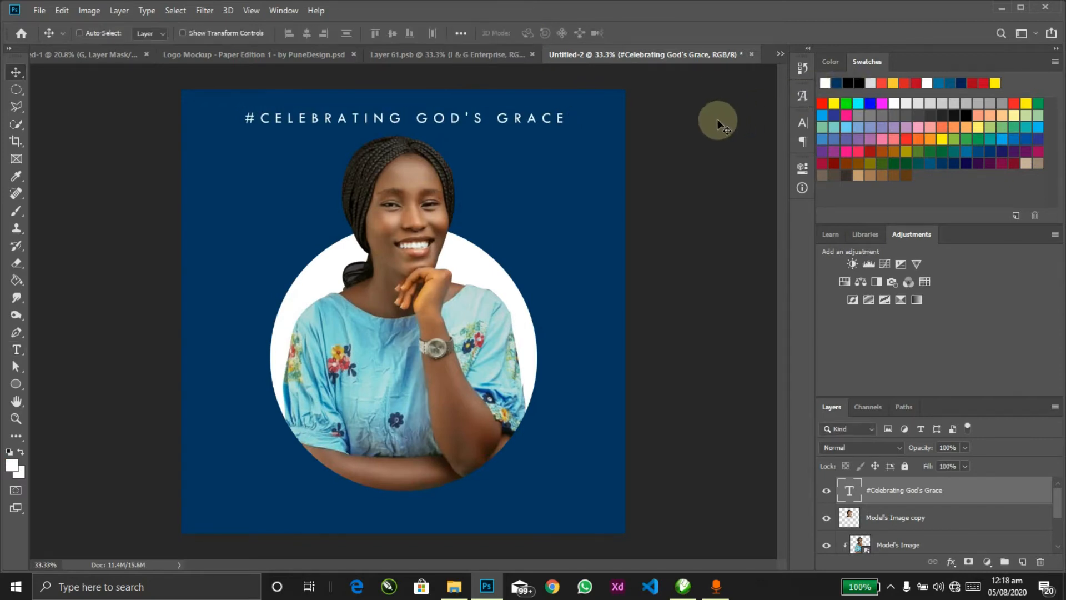
# Step: Nudge the portrait, its copy and the circle slightly upward together
pyautogui.keyDown('ctrl'); pyautogui.click(439, 298); pyautogui.keyUp('ctrl')
pyautogui.keyDown('ctrl'); pyautogui.keyDown('shift'); pyautogui.click(429, 208); pyautogui.keyUp('shift'); pyautogui.keyUp('ctrl')
pyautogui.keyDown('ctrl'); pyautogui.keyDown('shift'); pyautogui.click(475, 254); pyautogui.keyUp('shift'); pyautogui.keyUp('ctrl')
pyautogui.moveTo(474, 254); pyautogui.dragTo(571, 295)
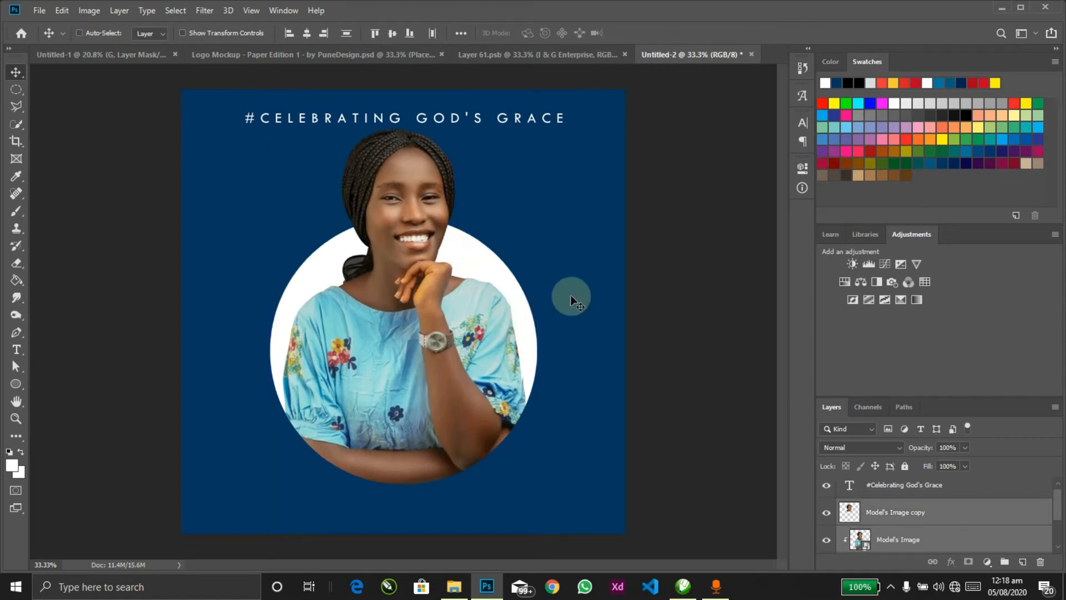
pyautogui.keyDown('ctrl'); pyautogui.click(585, 269); pyautogui.keyUp('ctrl')
# Step: Copy the name line from the text notes and duplicate the heading lower on the canvas
pyautogui.hotkey('alt', 'Tab')
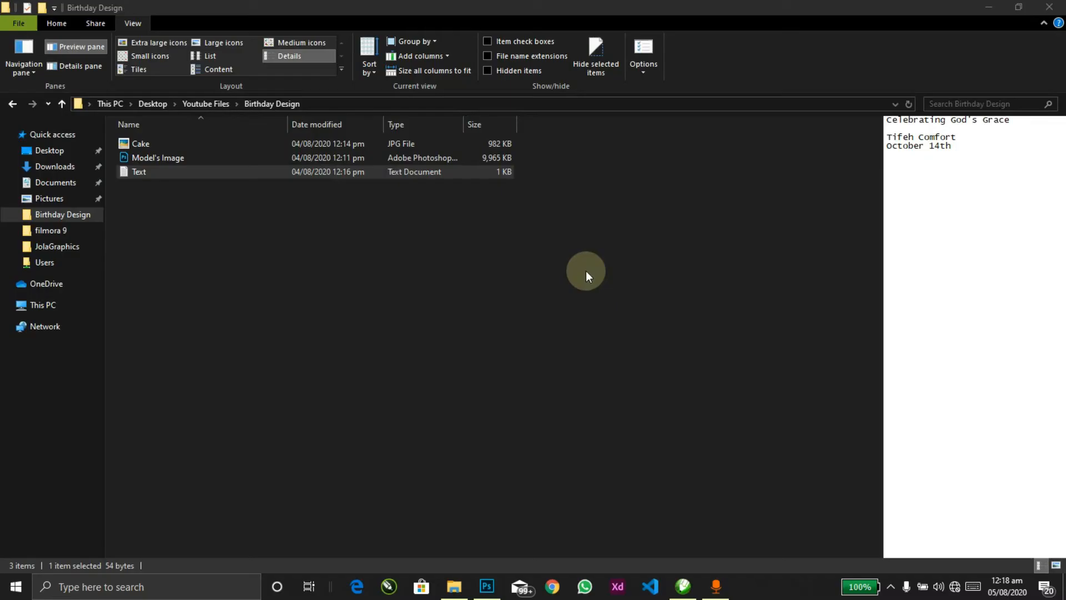
pyautogui.moveTo(885, 137); pyautogui.dragTo(960, 136)
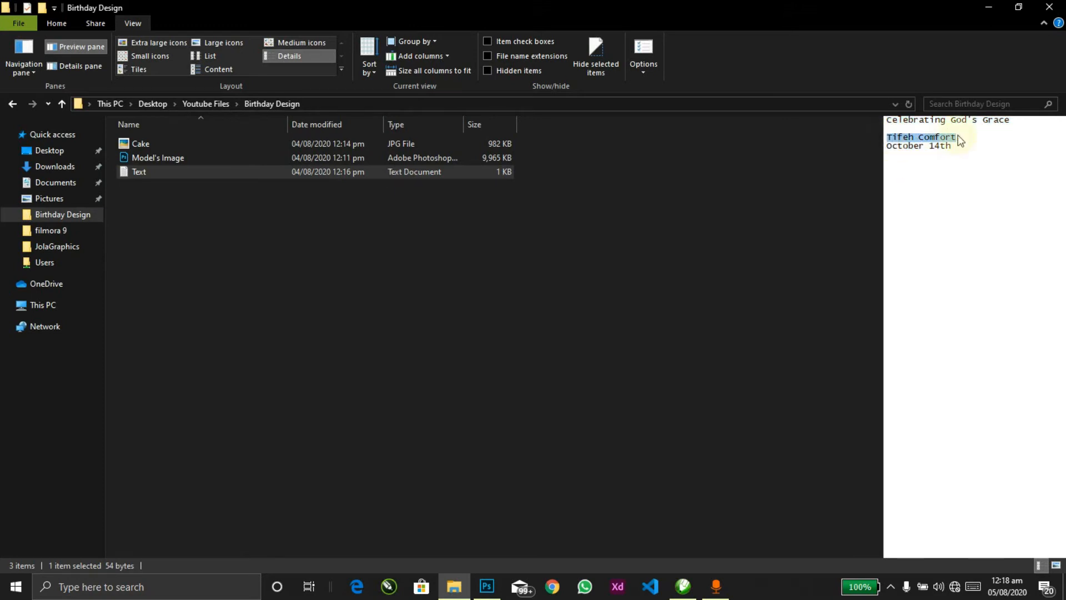
pyautogui.hotkey('alt', 'Tab')
pyautogui.keyDown('ctrl'); pyautogui.click(533, 115); pyautogui.keyUp('ctrl')
pyautogui.keyDown('alt'); pyautogui.moveTo(538, 135); pyautogui.dragTo(536, 226); pyautogui.keyUp('alt')
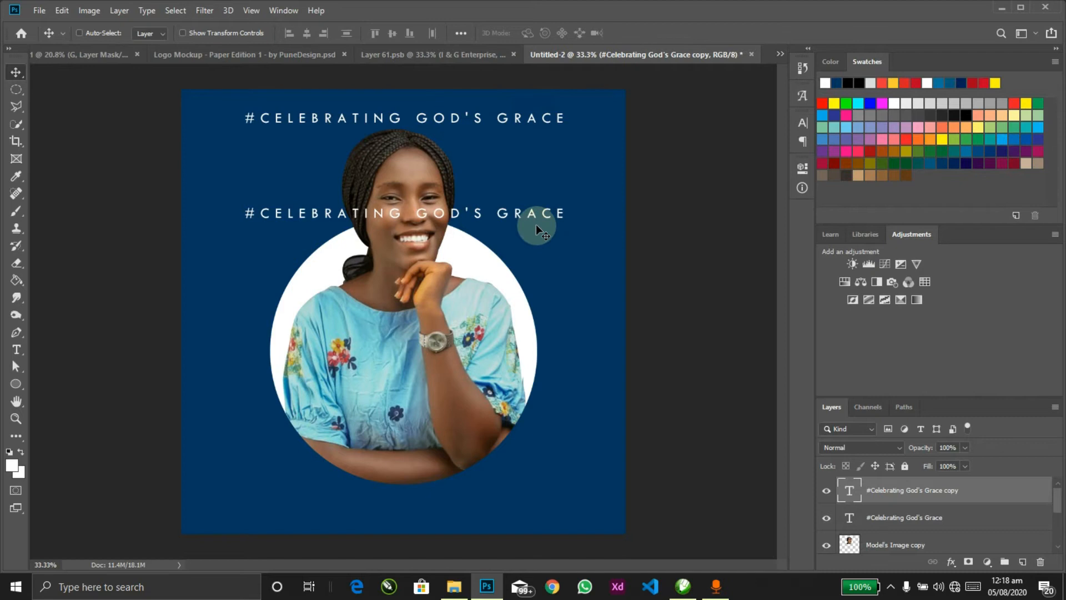
# Step: Undo the first duplicate, then place a heading copy across the circle's bottom and select its text
pyautogui.hotkey('ctrl', 'z')
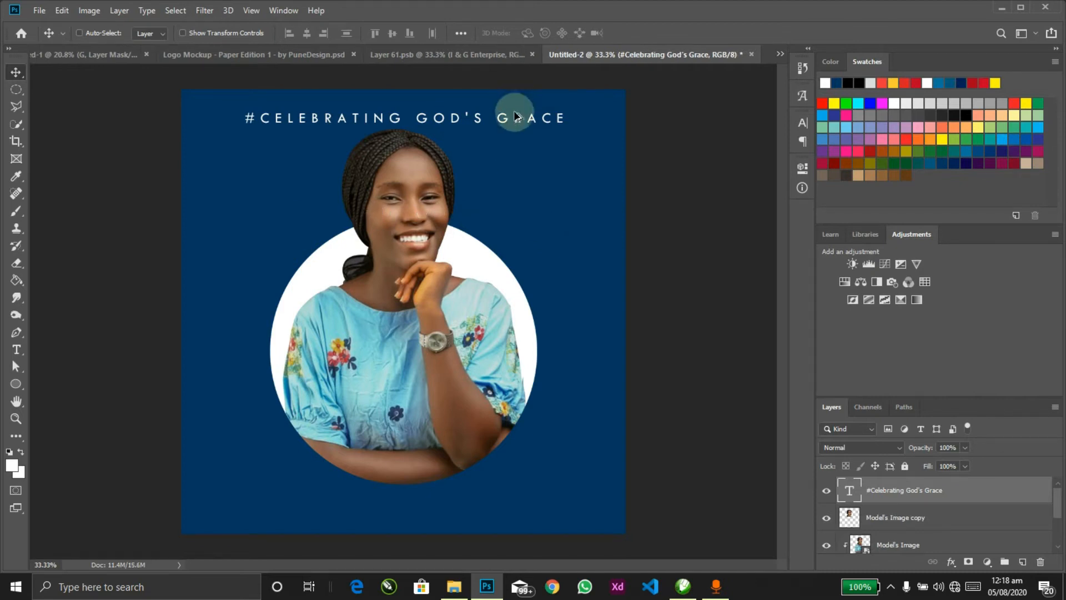
pyautogui.moveTo(517, 122); pyautogui.dragTo(482, 433)
pyautogui.doubleClick(482, 434)
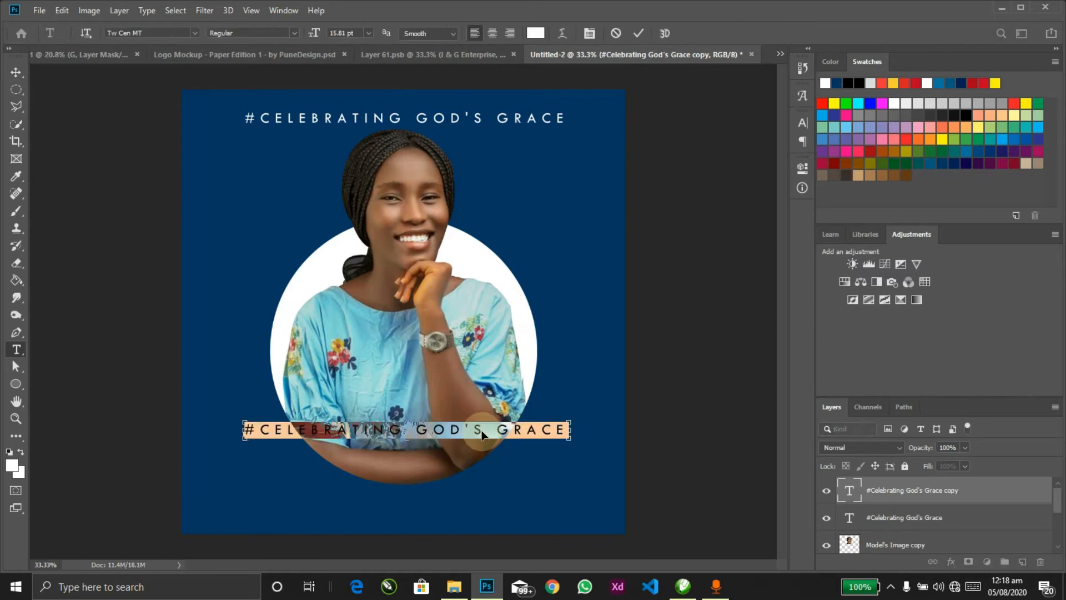
# Step: Type the birthday person's name, turn off All Caps, and apply the Taken by Vultures Demo font
pyautogui.hotkey('ctrl', 't')
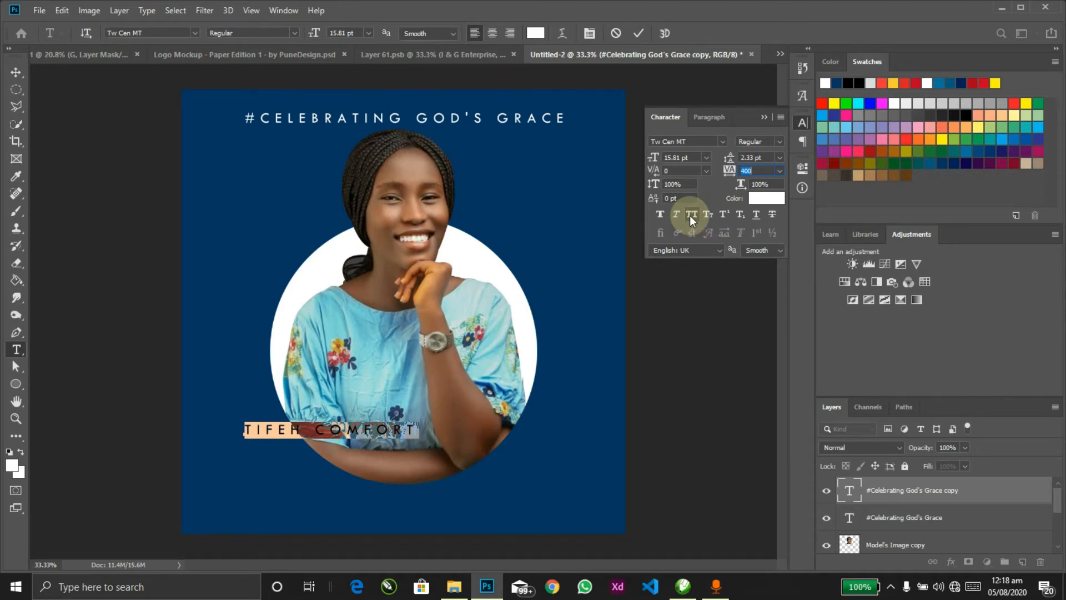
pyautogui.click(689, 215)
pyautogui.click(765, 117)
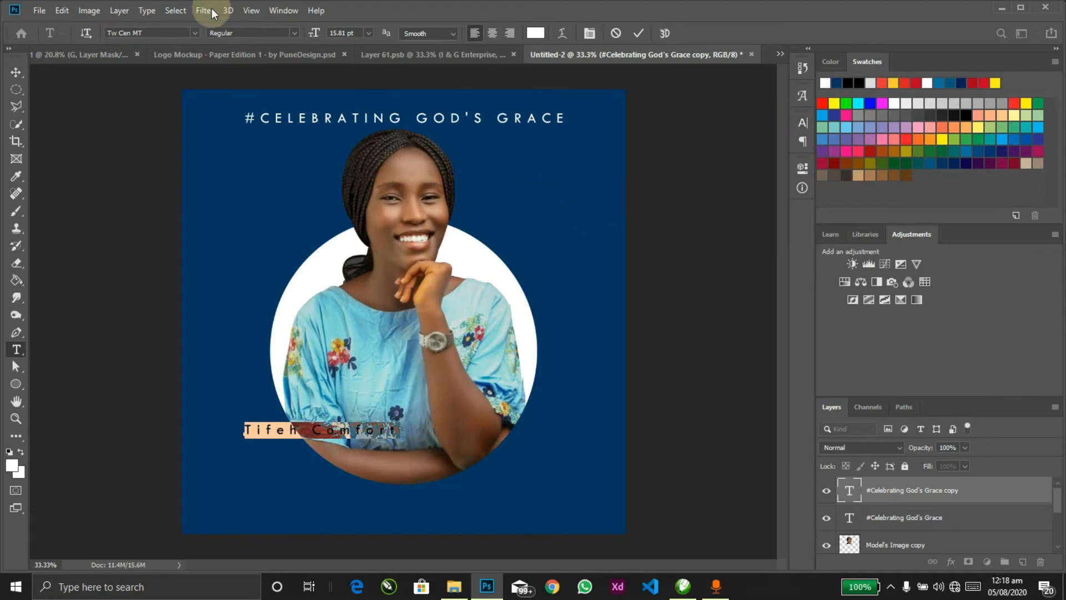
pyautogui.click(165, 33)
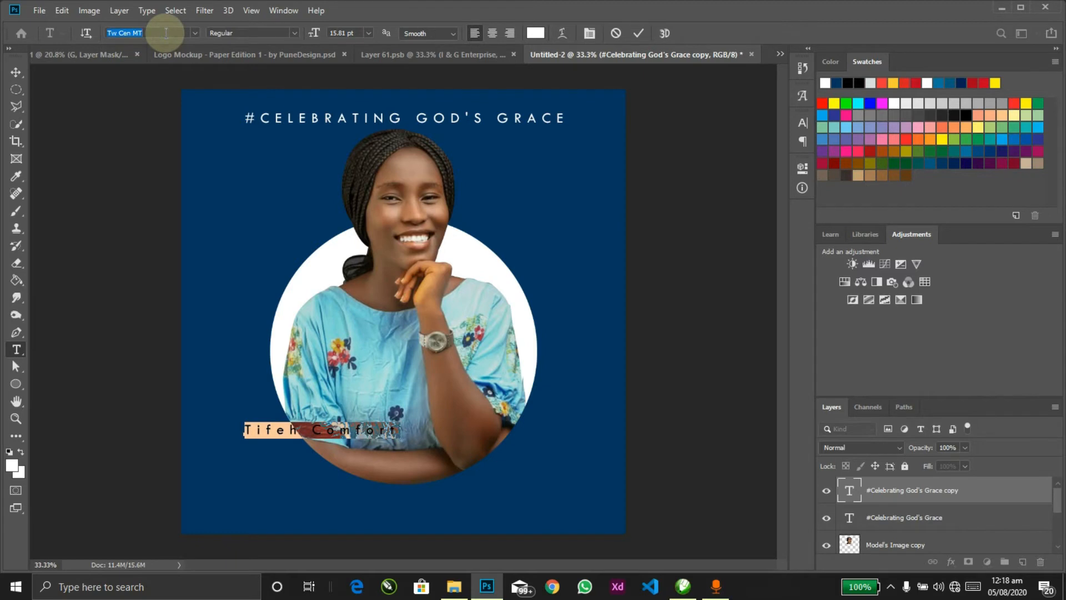
pyautogui.write('t')
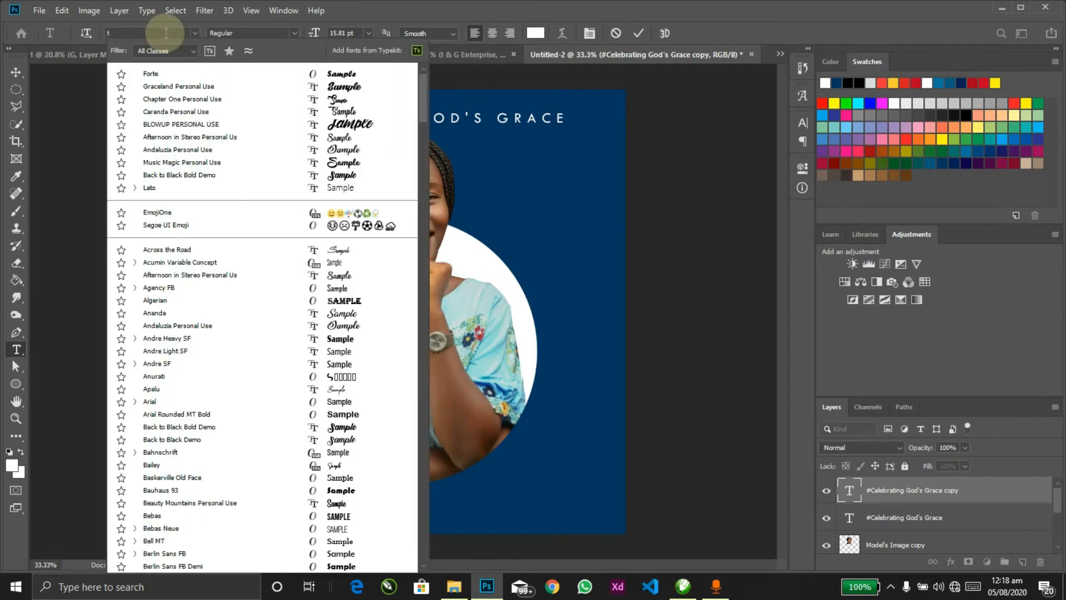
pyautogui.write('aken')
pyautogui.click(162, 73)
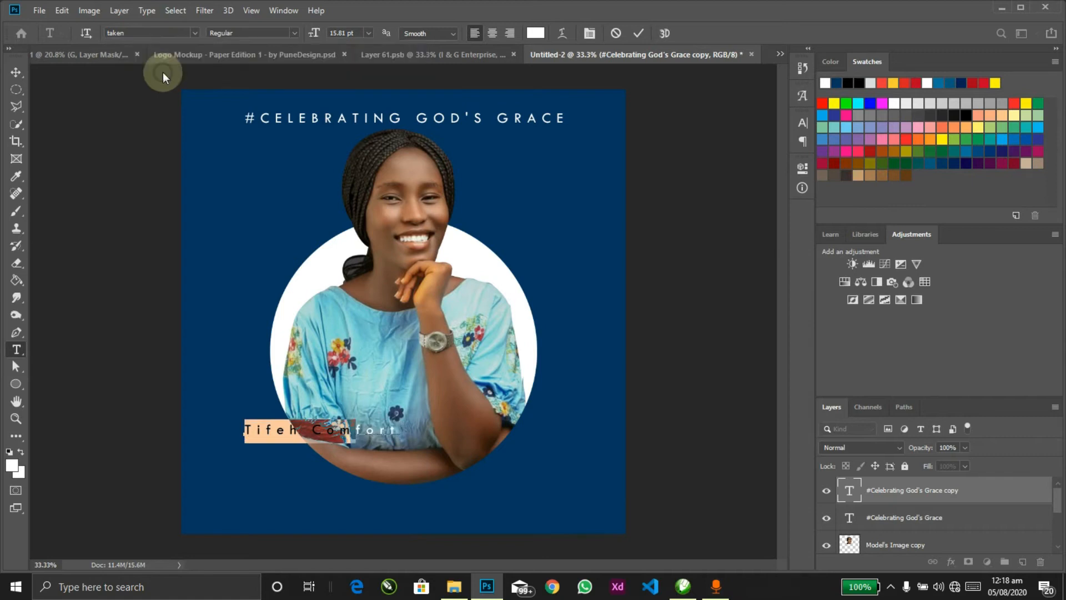
# Step: Tighten the name's tracking to -20 and centre it horizontally on the canvas
pyautogui.hotkey('ctrl', 't')
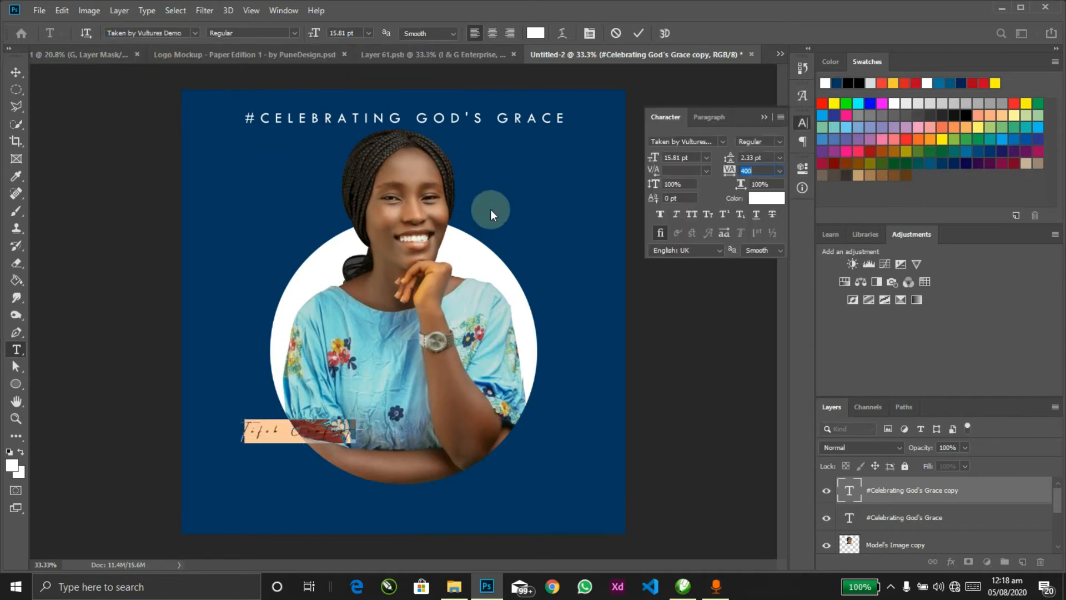
pyautogui.click(718, 166)
pyautogui.moveTo(728, 171); pyautogui.dragTo(714, 175)
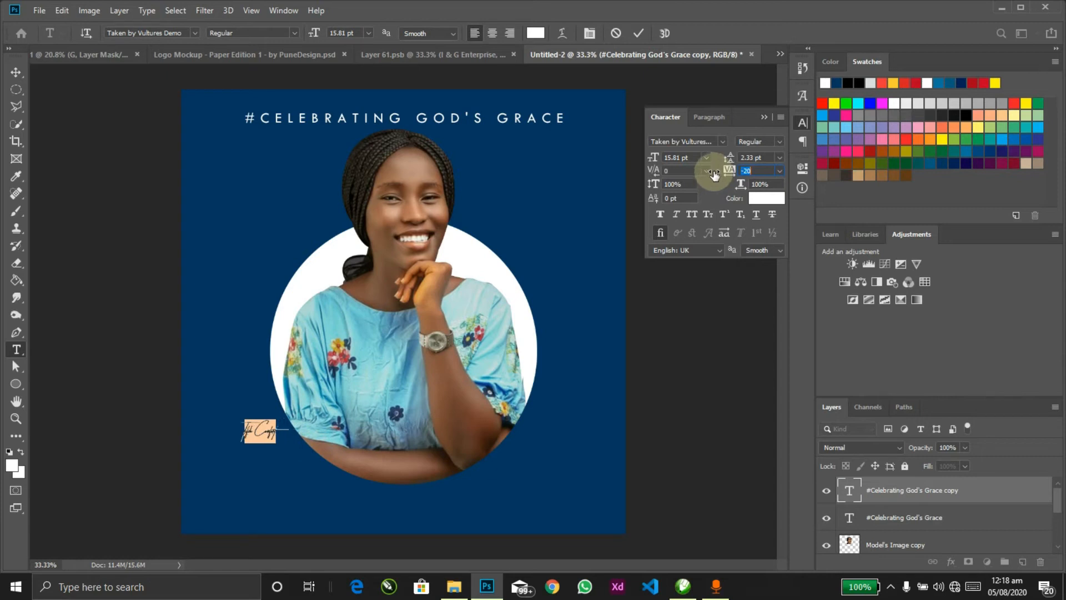
pyautogui.click(764, 117)
pyautogui.hotkey('ctrl', 'Return')
pyautogui.press('v')
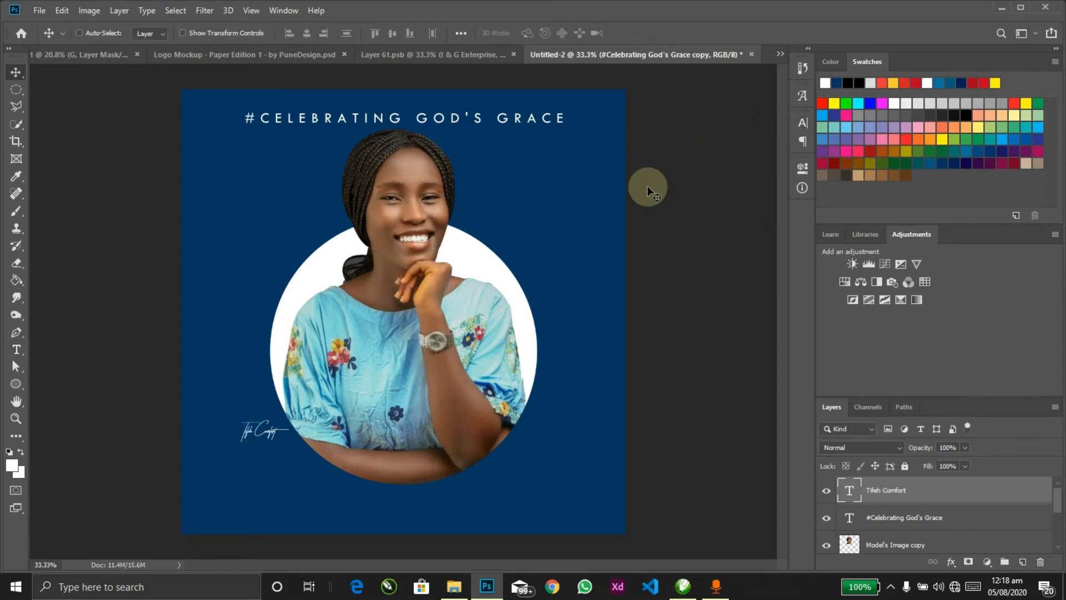
pyautogui.hotkey('ctrl', 'a')
pyautogui.click(307, 32)
pyautogui.hotkey('ctrl', 'd')
# Step: Enlarge the name across the photo's lower half, then make it Faux Bold with -40 tracking
pyautogui.hotkey('ctrl', 't')
pyautogui.moveTo(439, 414); pyautogui.dragTo(527, 345)
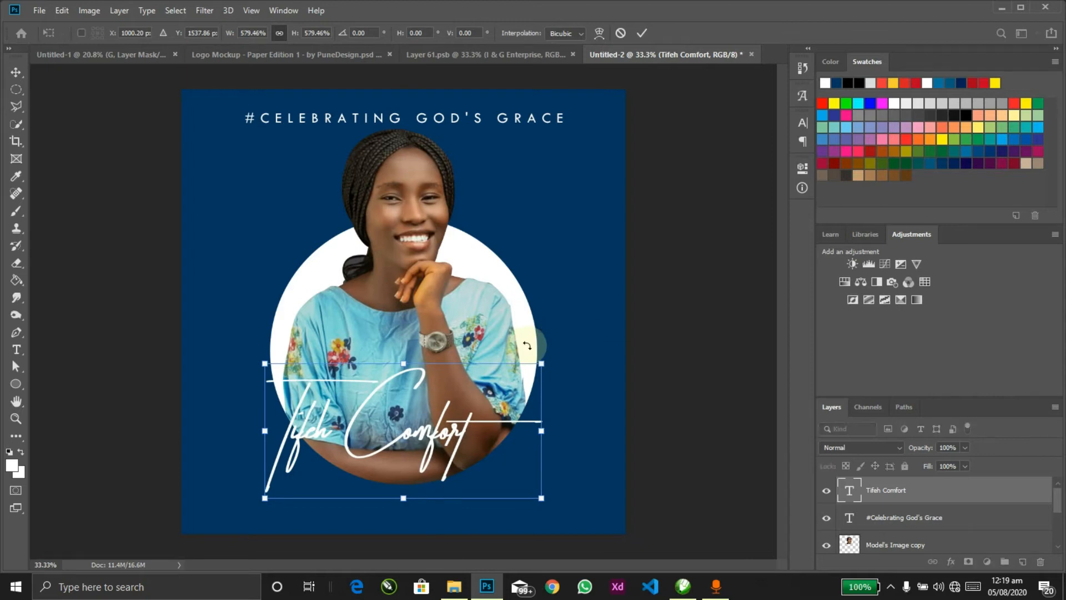
pyautogui.press('Return')
pyautogui.press('t')
pyautogui.press('Return')
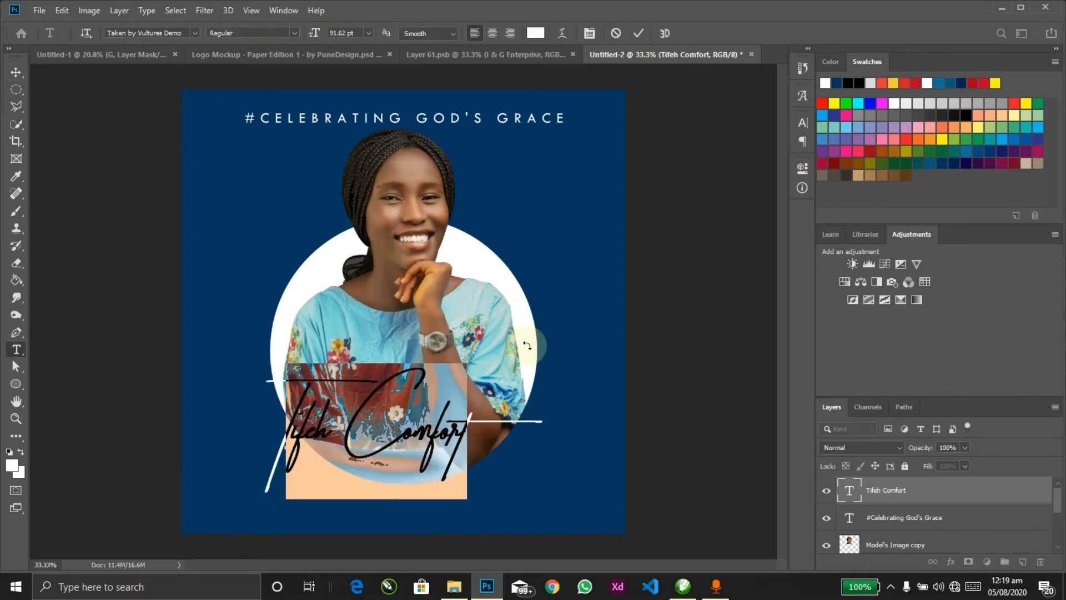
pyautogui.hotkey('ctrl', 't')
pyautogui.click(747, 170)
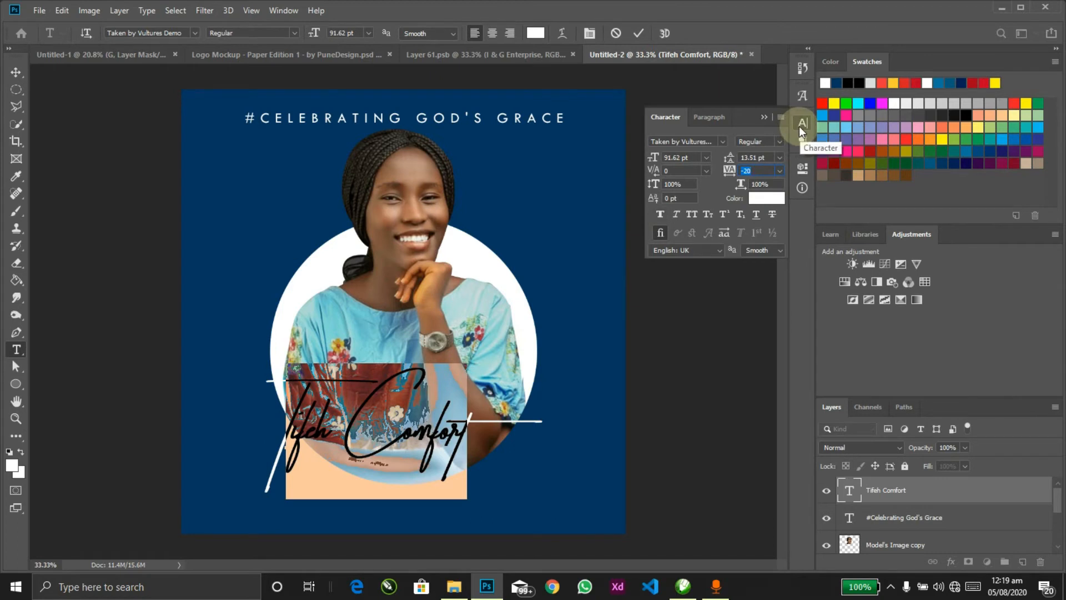
pyautogui.click(662, 213)
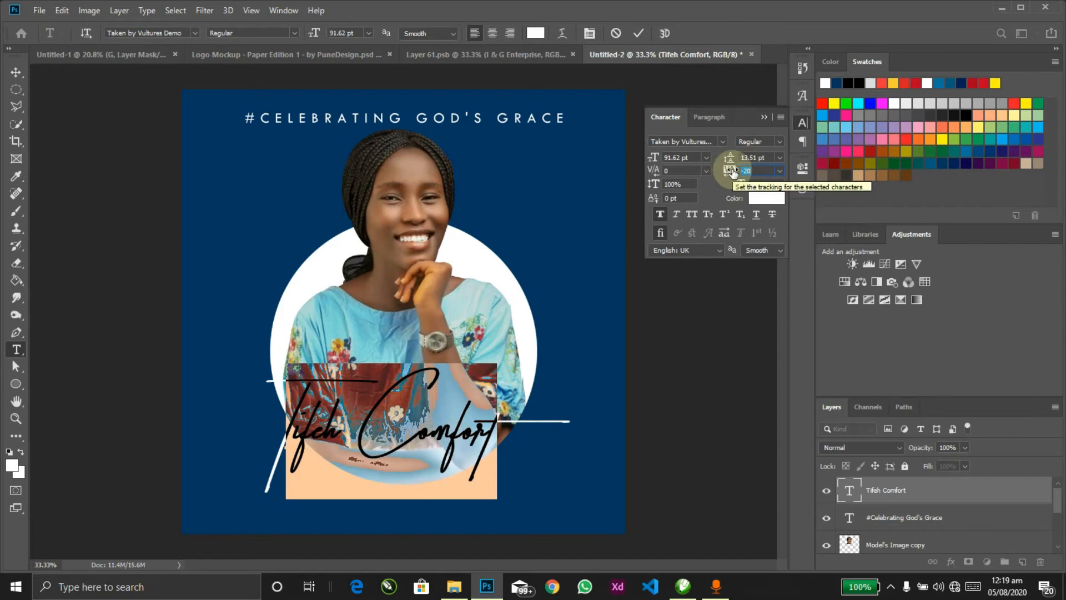
pyautogui.moveTo(733, 171); pyautogui.dragTo(732, 173)
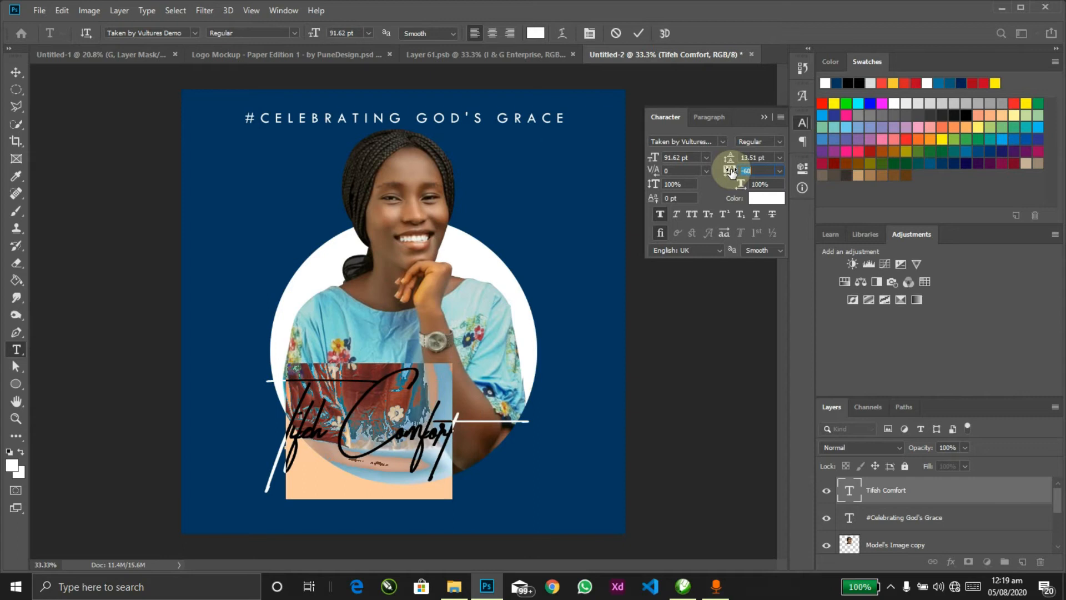
pyautogui.click(766, 115)
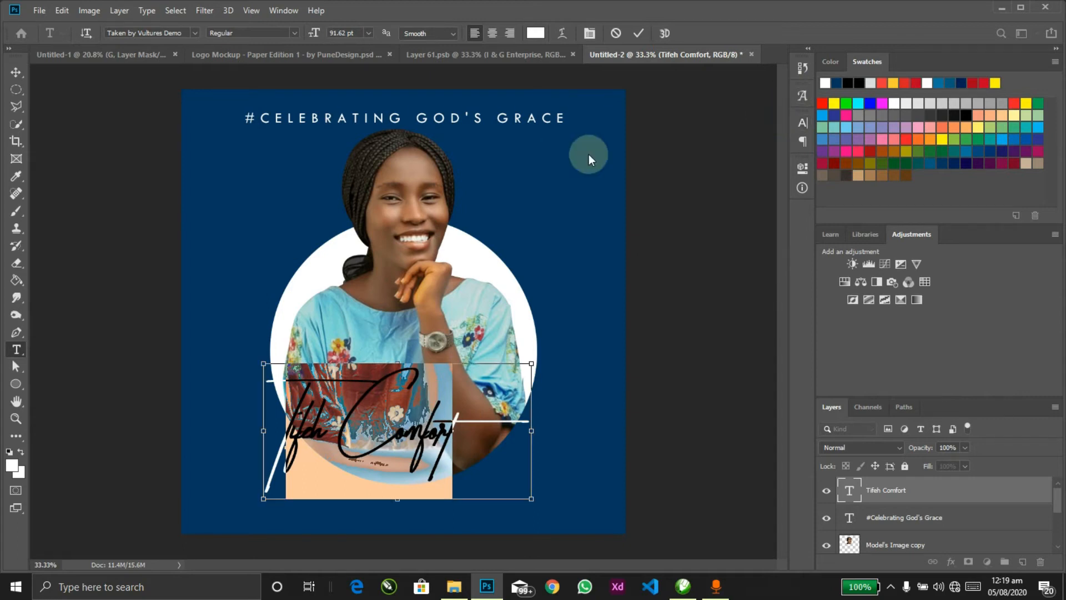
pyautogui.hotkey('ctrl', 'Return')
# Step: Recentre the name horizontally on the canvas and reselect its text
pyautogui.press('v')
pyautogui.hotkey('ctrl', 'a')
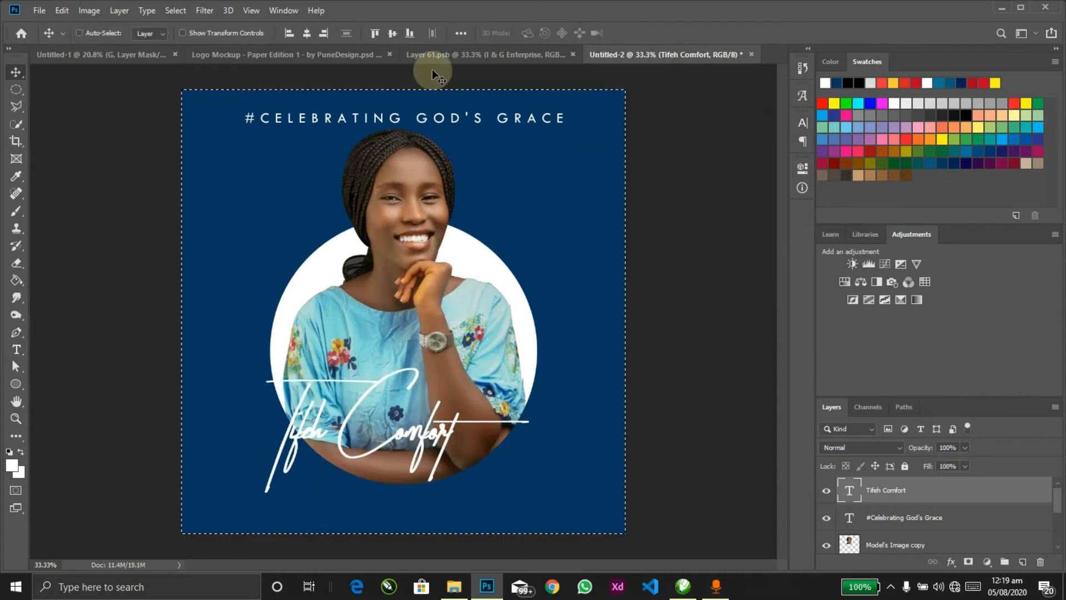
pyautogui.click(307, 36)
pyautogui.hotkey('ctrl', 'd')
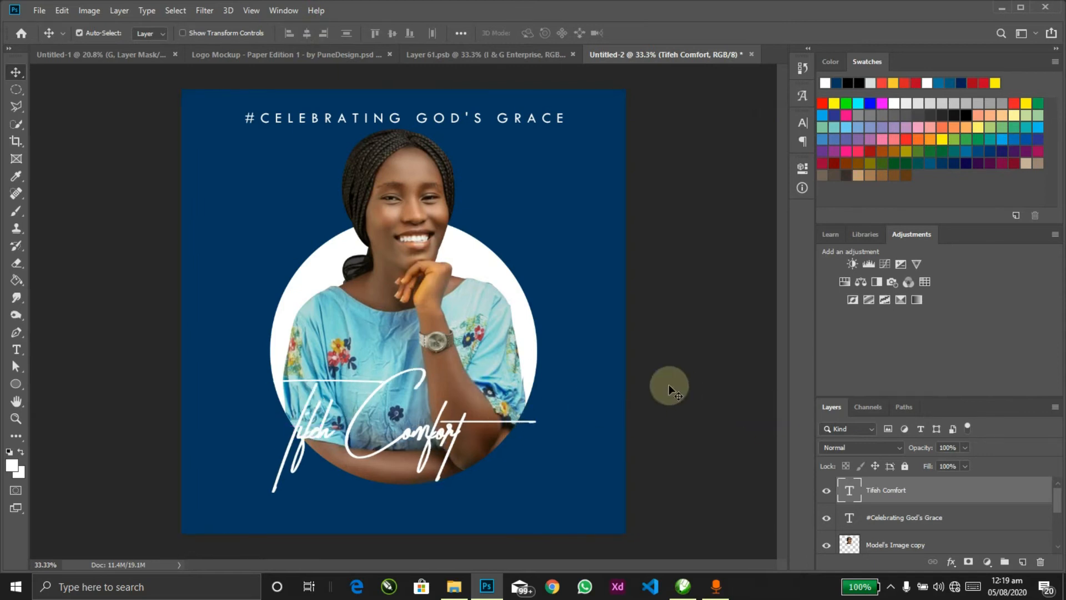
pyautogui.press('t')
pyautogui.press('Return')
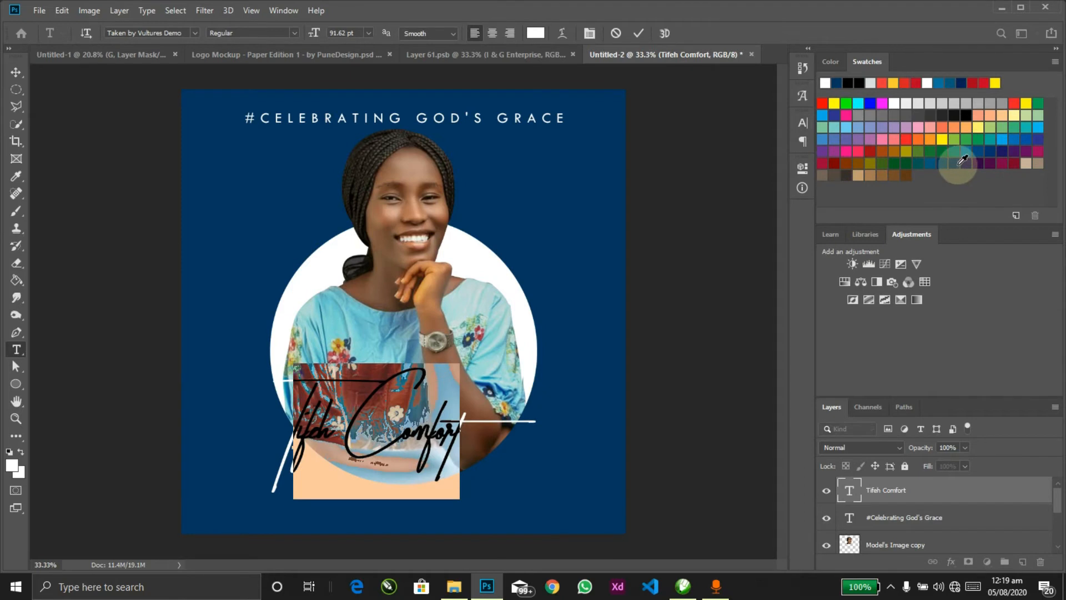
# Step: Colour the script name dark navy and duplicate its layer
pyautogui.click(962, 161)
pyautogui.hotkey('ctrl', 'Return')
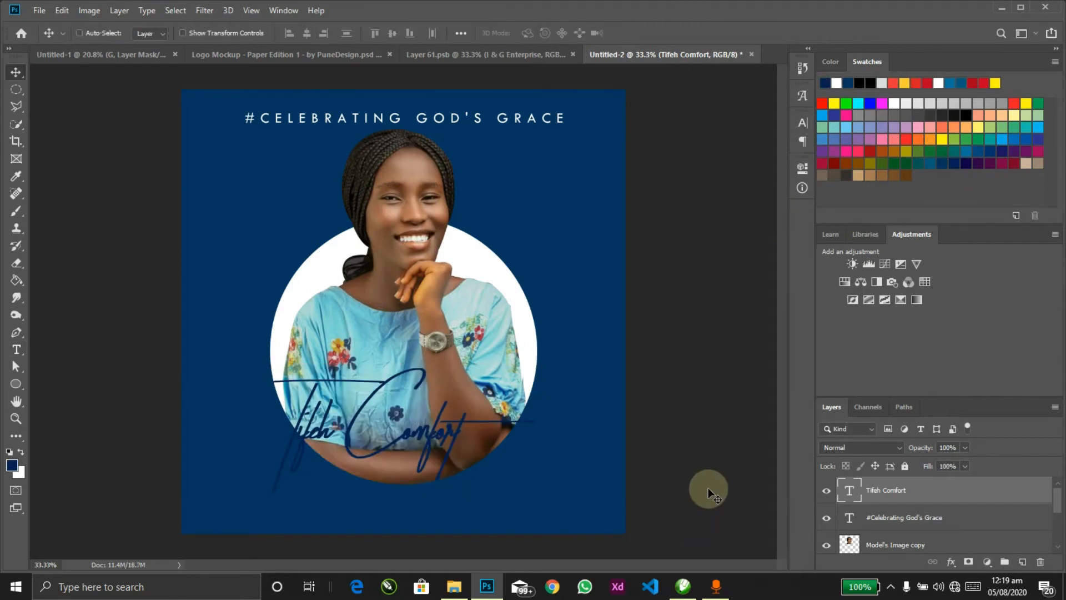
pyautogui.press('ctrl')
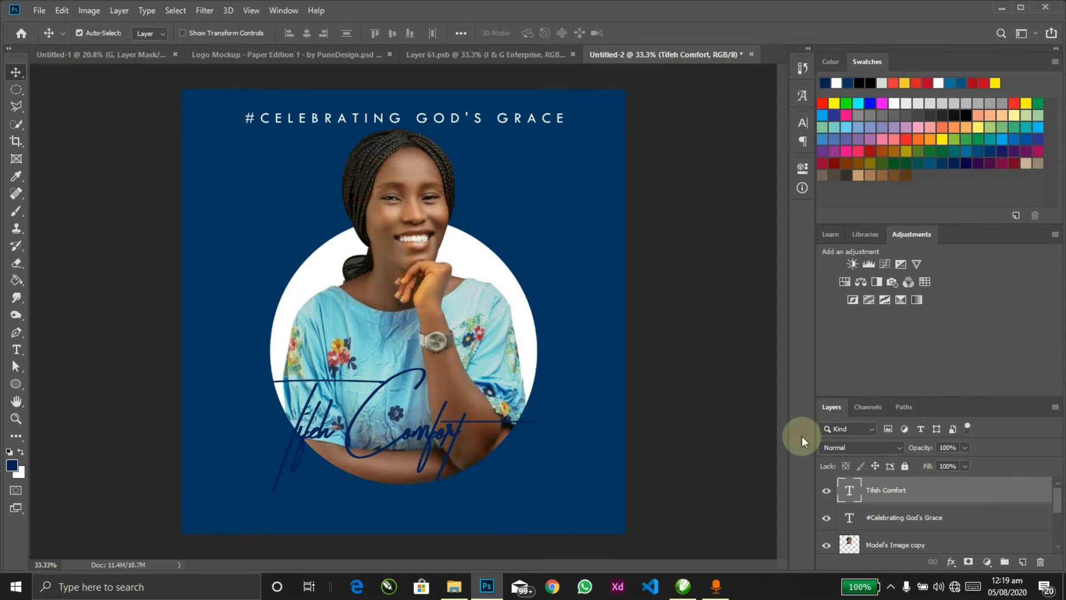
pyautogui.hotkey('ctrl', 'j')
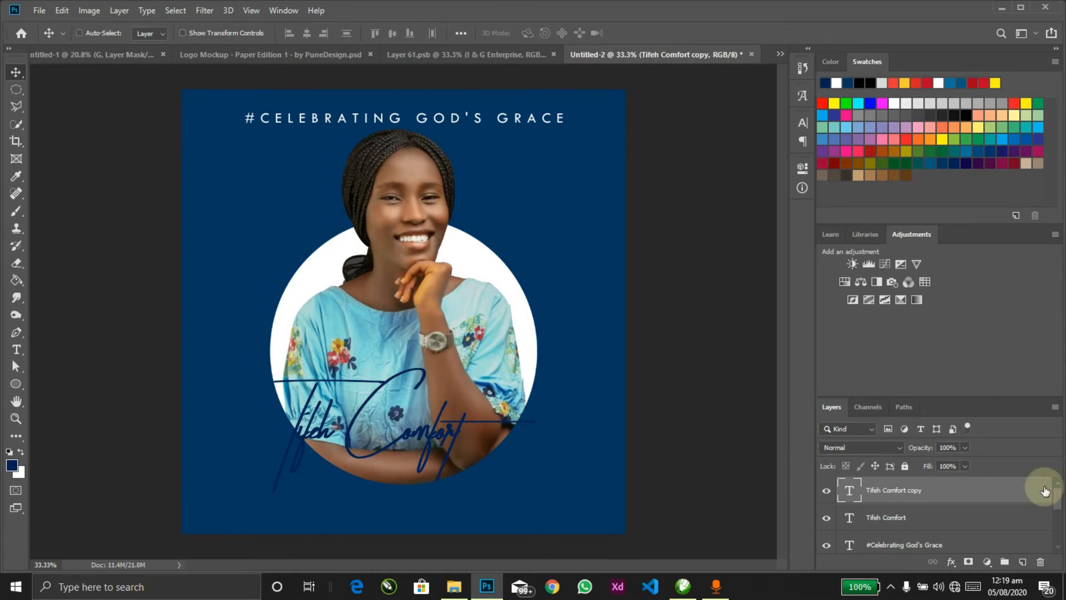
# Step: Give the original name layer a white 16 px stroke
pyautogui.click(980, 516)
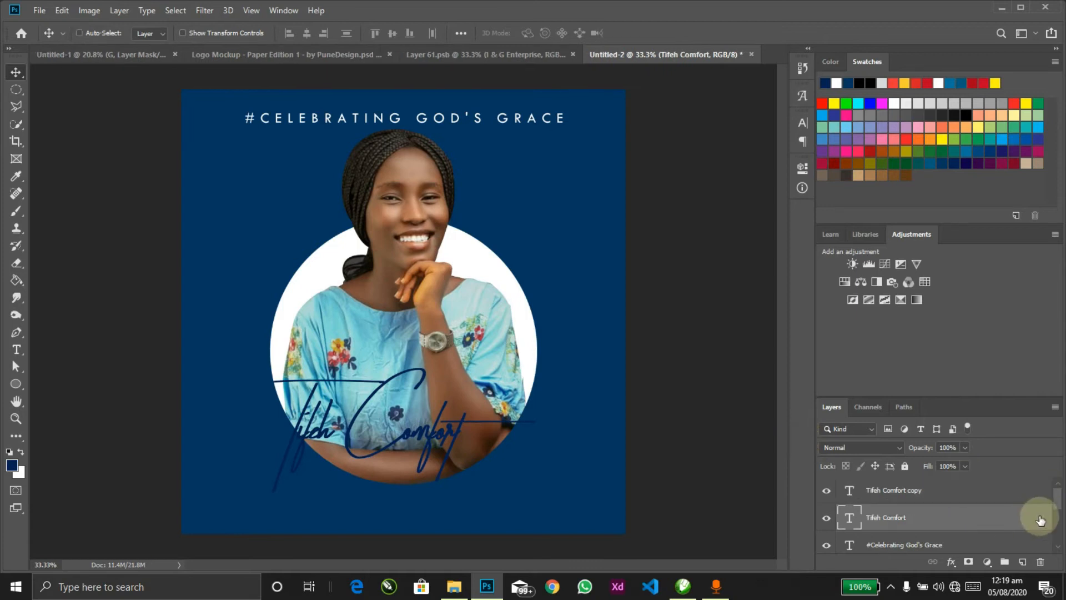
pyautogui.doubleClick(1040, 521)
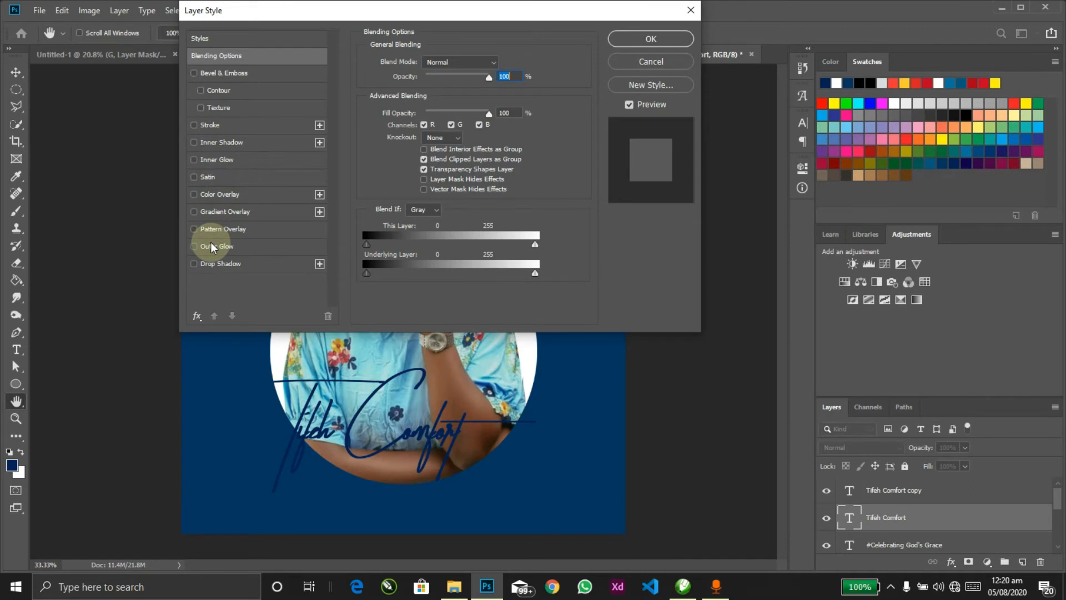
pyautogui.click(202, 124)
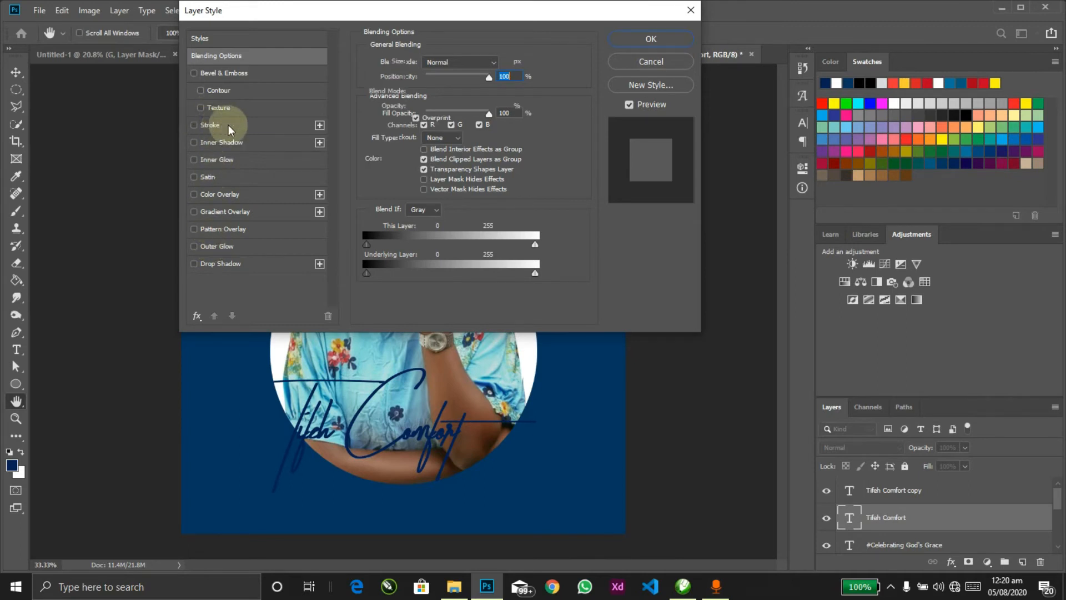
pyautogui.moveTo(417, 61); pyautogui.dragTo(423, 61)
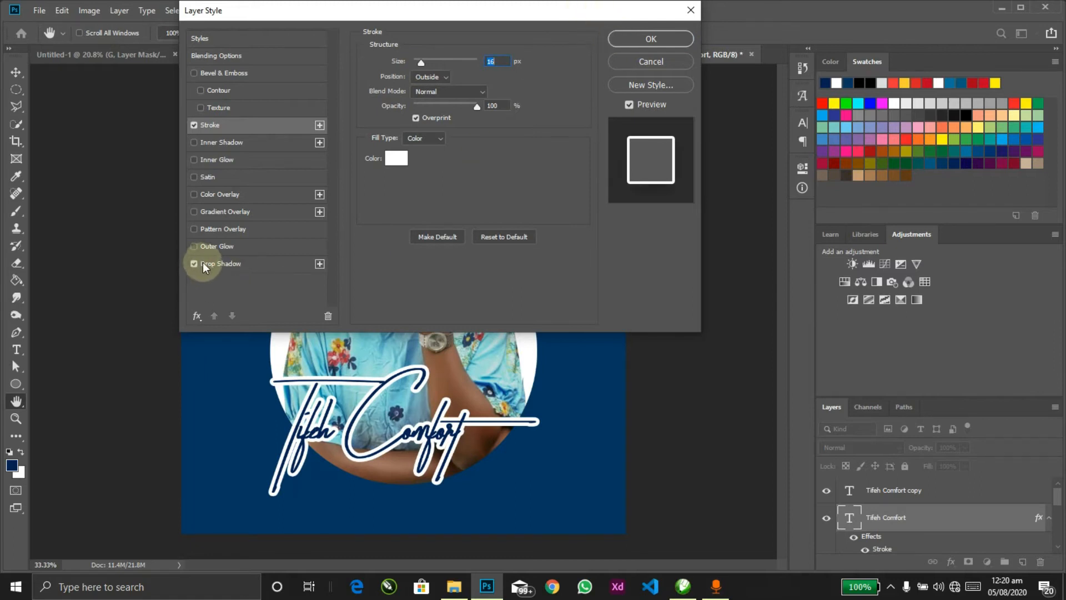
# Step: Add a drop shadow to the name with distance 50, size 24 px and 73% opacity
pyautogui.click(262, 265)
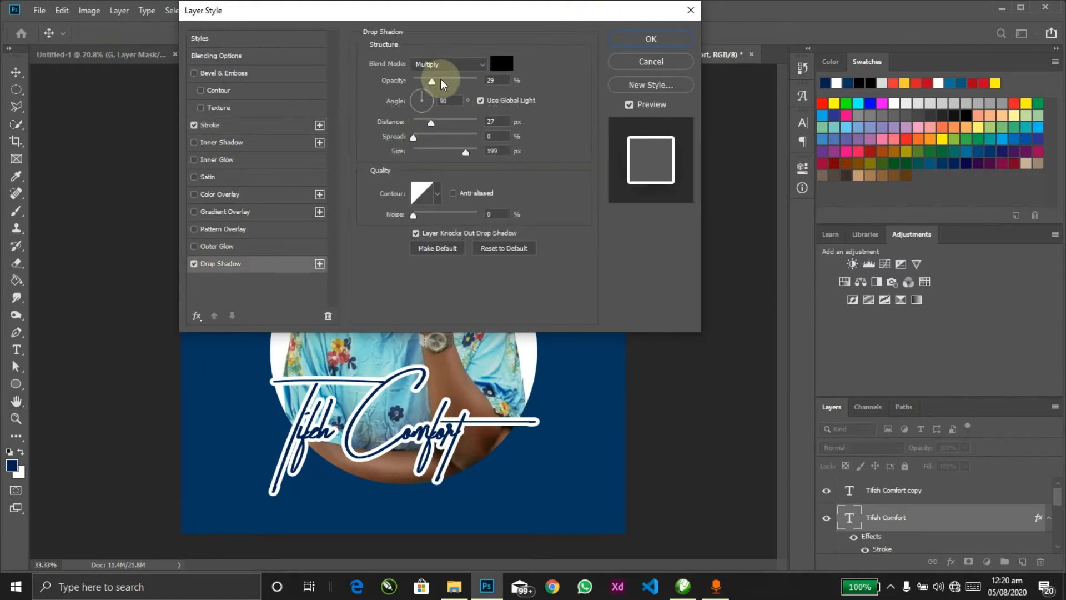
pyautogui.moveTo(429, 121); pyautogui.dragTo(423, 124)
pyautogui.moveTo(466, 151); pyautogui.dragTo(441, 156)
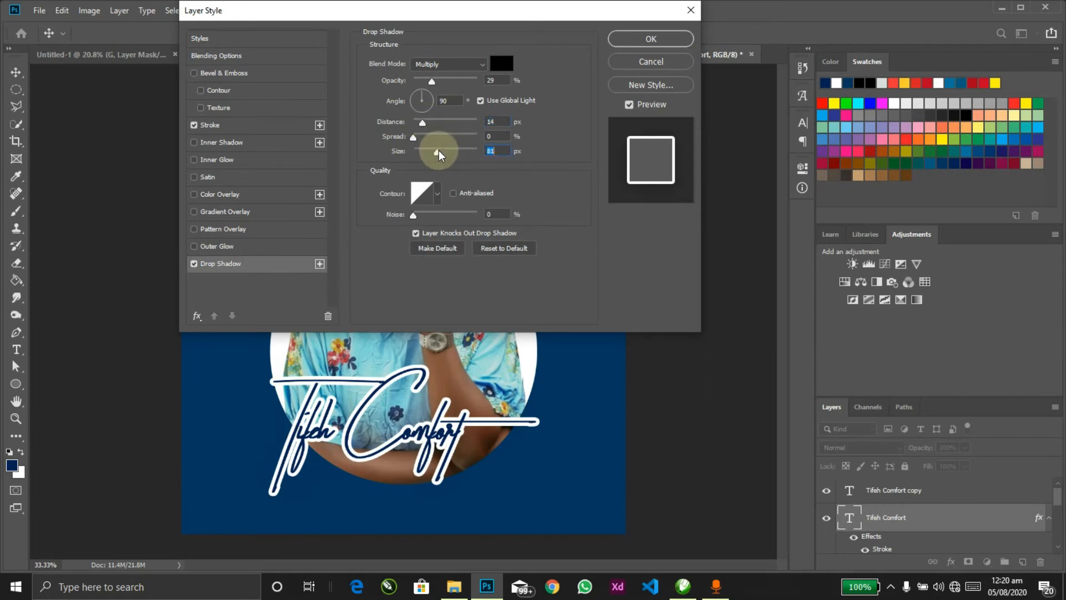
pyautogui.moveTo(432, 82); pyautogui.dragTo(451, 82)
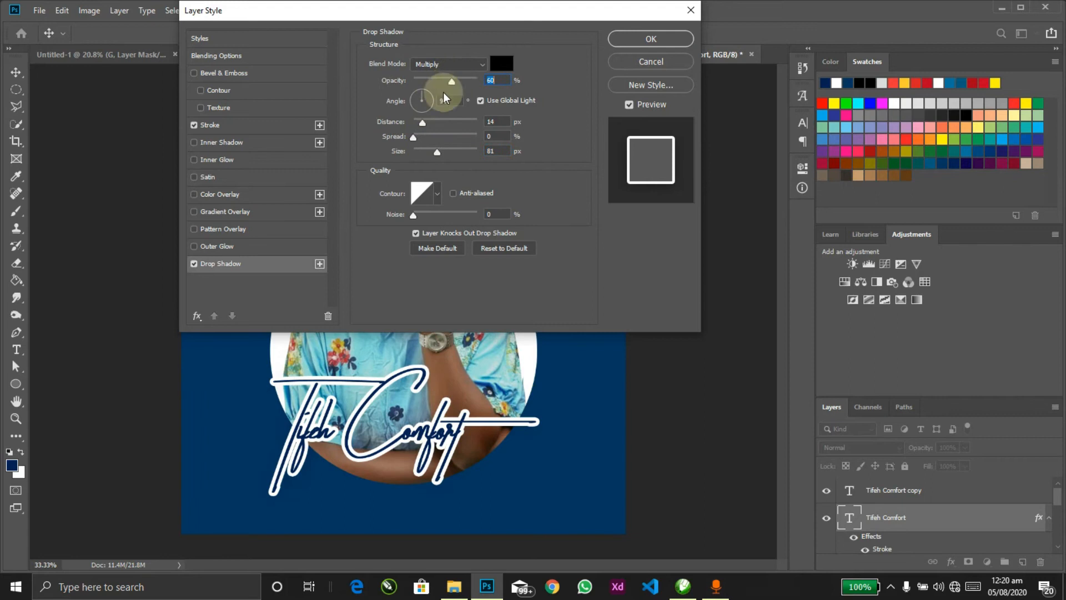
pyautogui.moveTo(402, 351); pyautogui.dragTo(407, 386)
pyautogui.click(438, 153)
pyautogui.moveTo(436, 156); pyautogui.dragTo(424, 156)
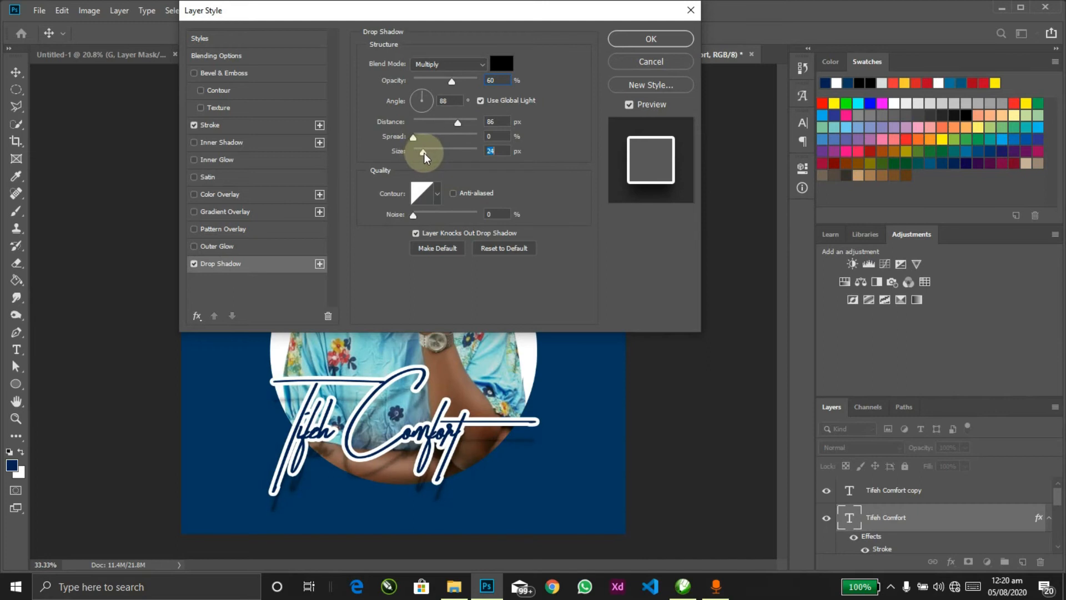
pyautogui.moveTo(454, 121); pyautogui.dragTo(441, 123)
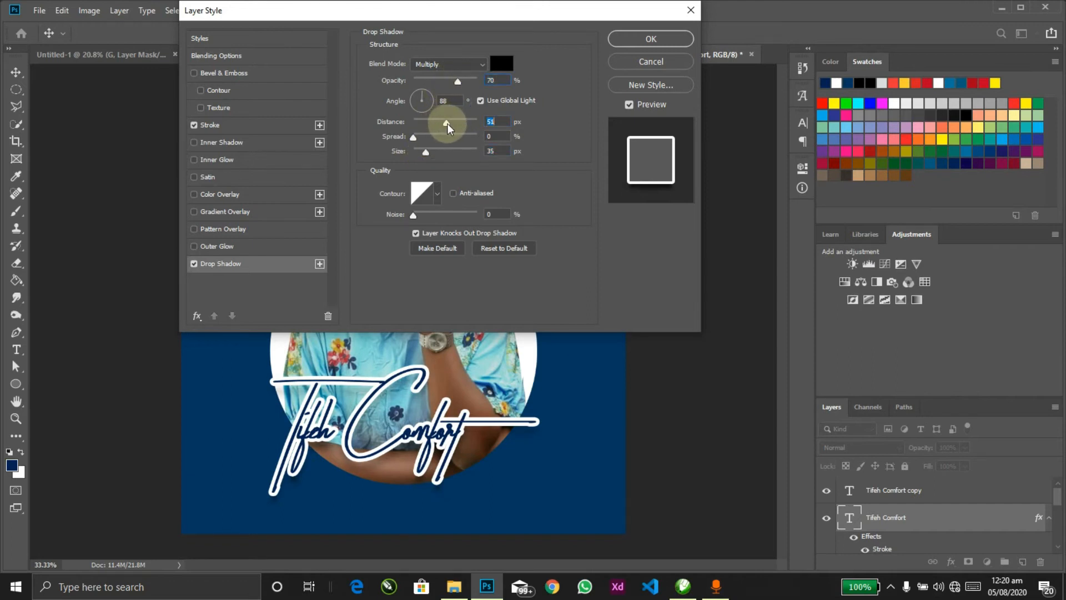
pyautogui.moveTo(453, 125); pyautogui.dragTo(446, 126)
pyautogui.moveTo(458, 82); pyautogui.dragTo(466, 85)
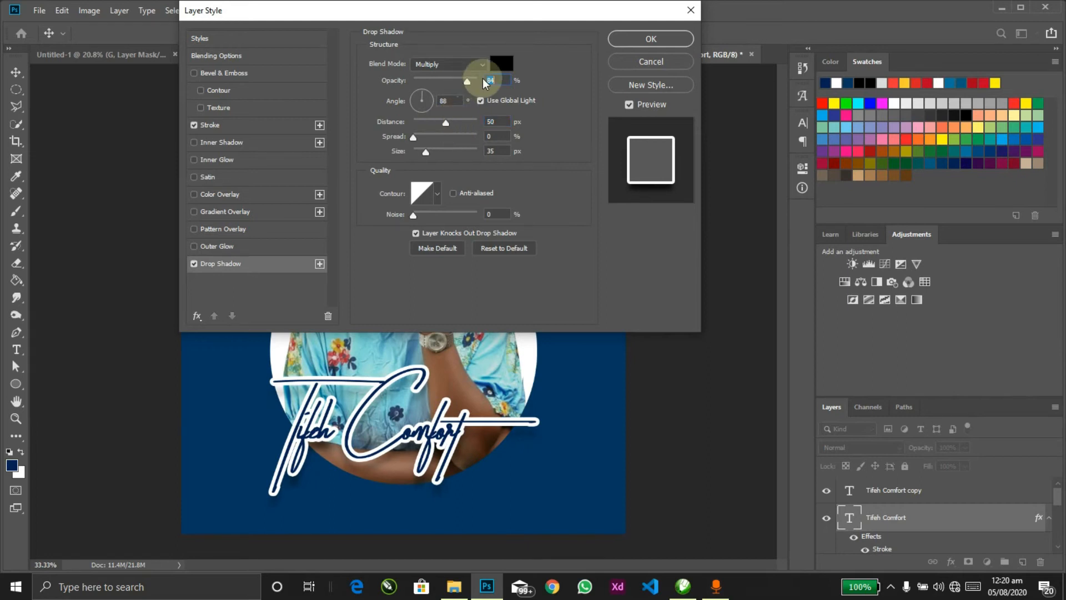
pyautogui.click(639, 39)
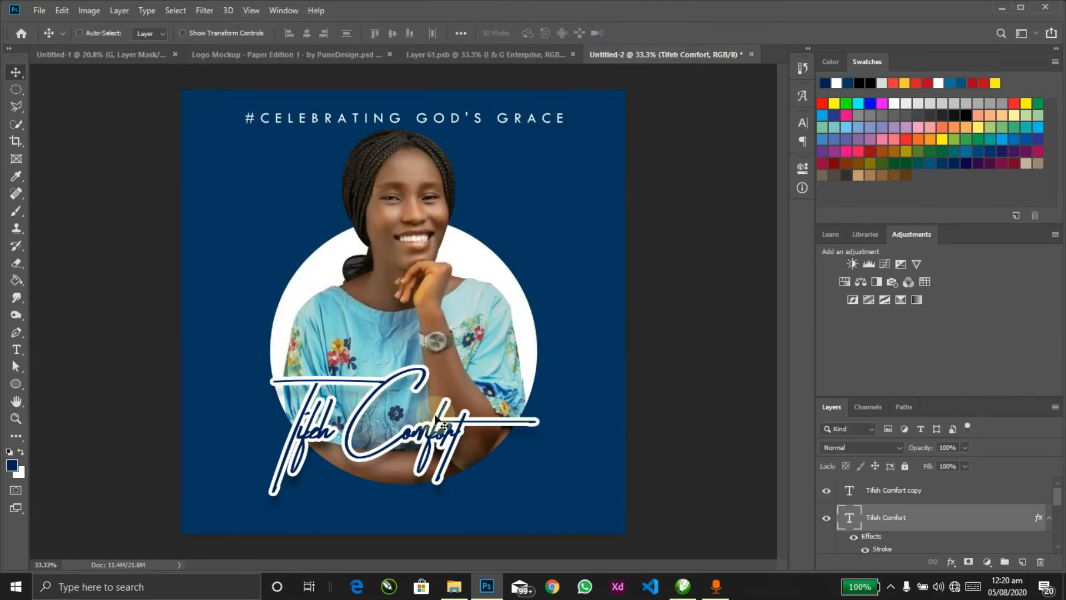
# Step: Thin the name's white stroke to 10 px
pyautogui.doubleClick(883, 550)
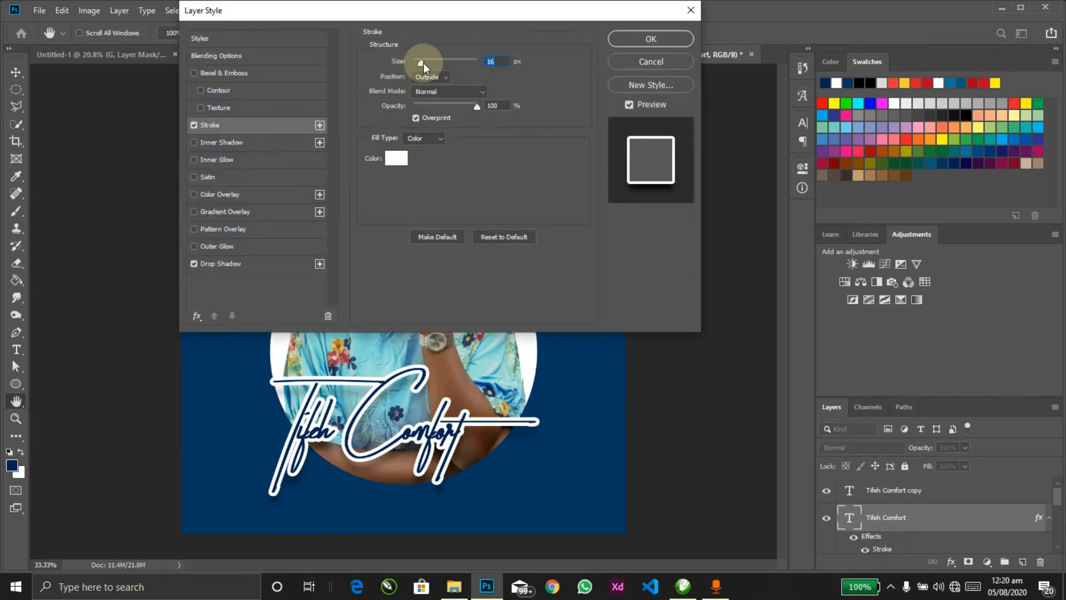
pyautogui.moveTo(422, 62); pyautogui.dragTo(421, 64)
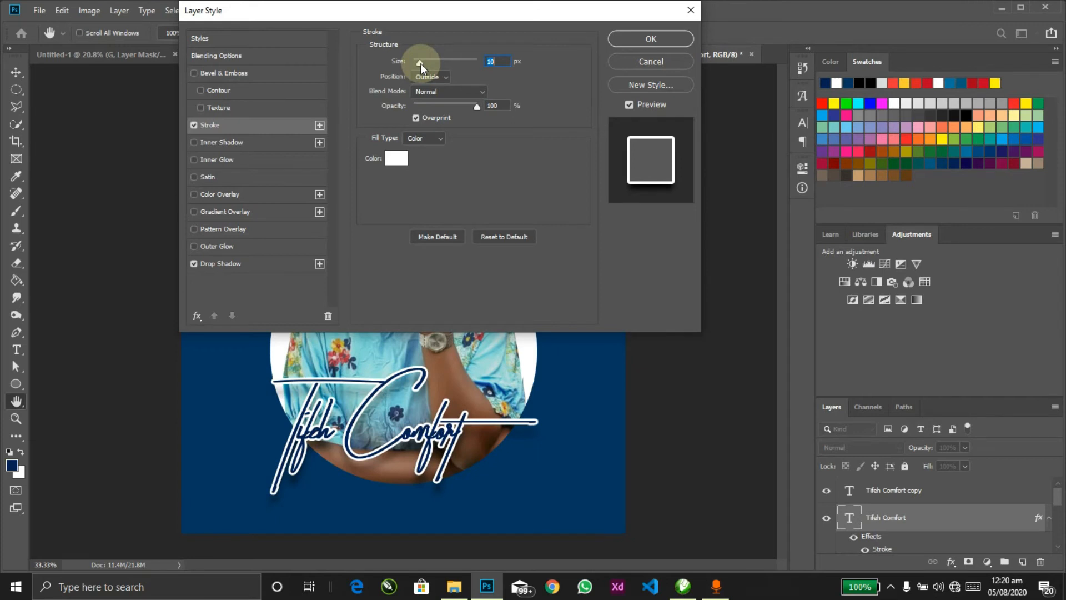
pyautogui.click(627, 40)
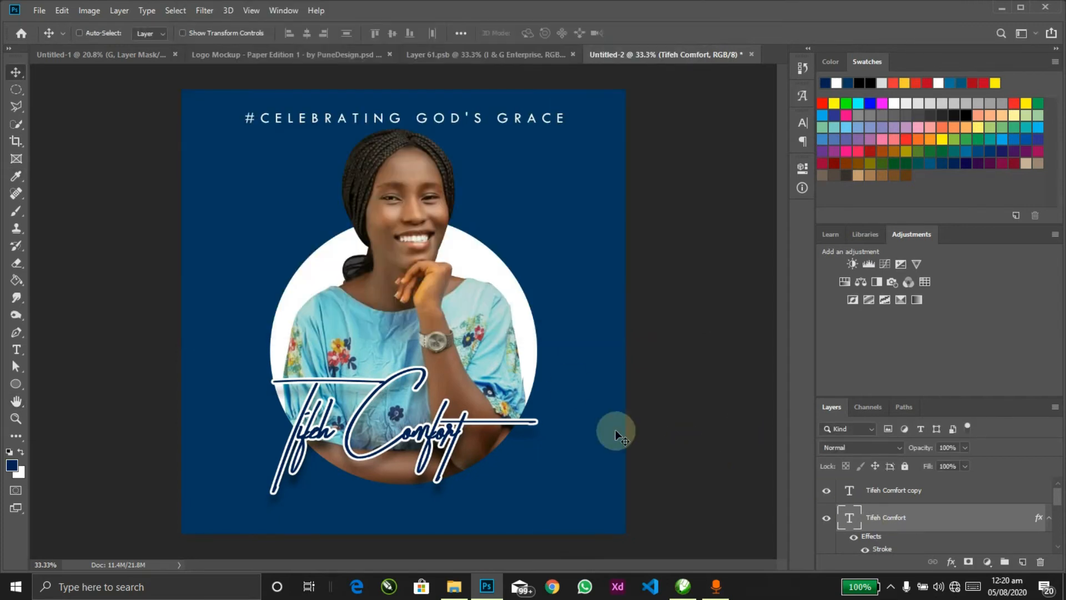
pyautogui.hotkey('alt', 'Tab')
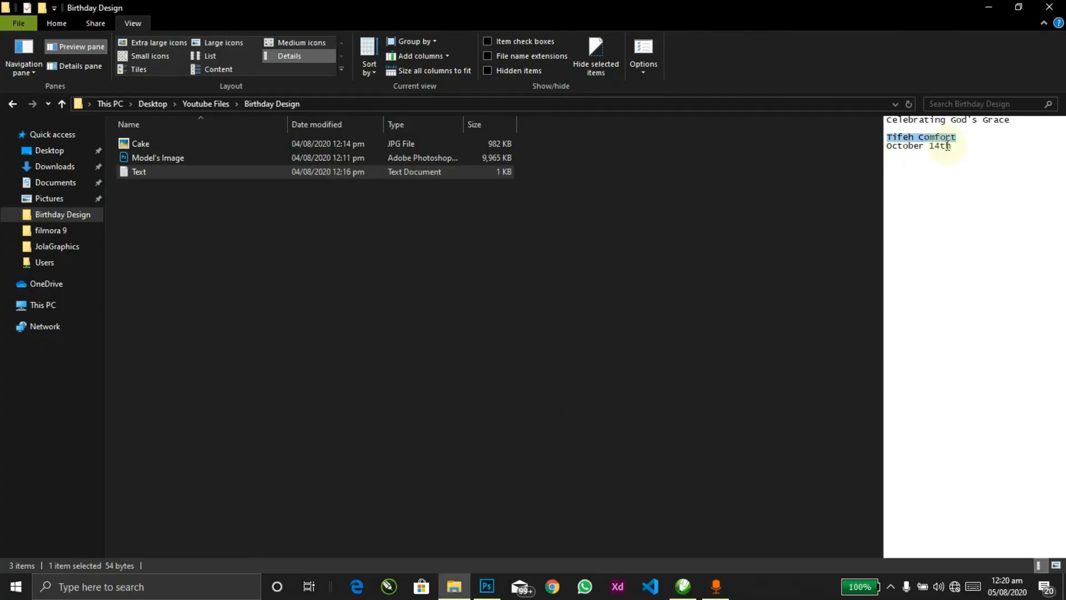
# Step: Copy the October 14th date line and duplicate the heading down to the flyer's bottom
pyautogui.moveTo(956, 145); pyautogui.dragTo(804, 147)
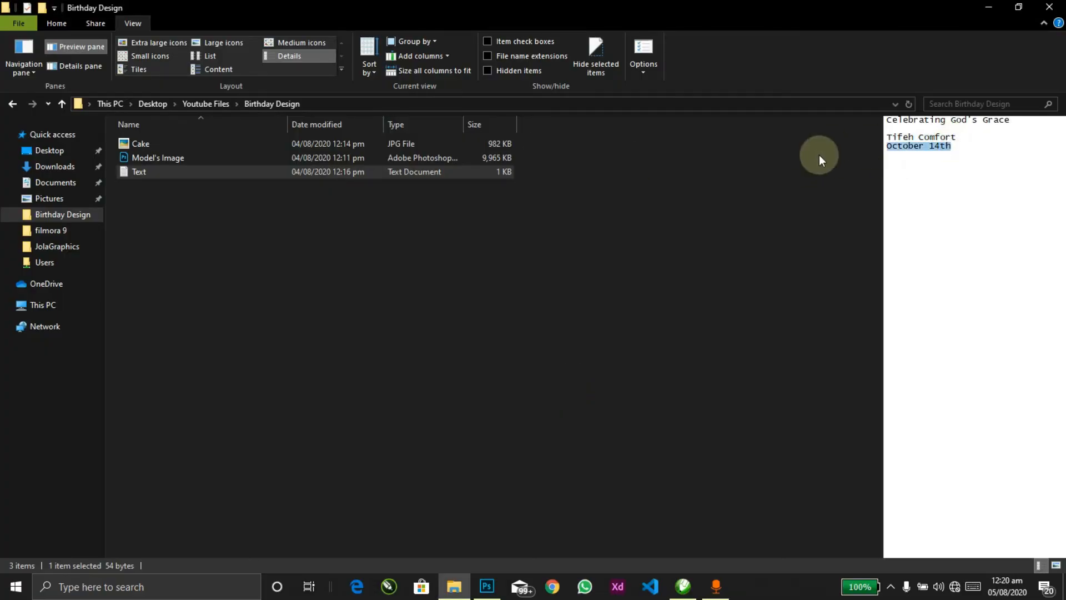
pyautogui.hotkey('alt', 'Tab')
pyautogui.click(502, 117)
pyautogui.moveTo(524, 124); pyautogui.dragTo(519, 512)
# Step: Replace the bottom heading copy's text with the pasted OCTOBER 14TH date
pyautogui.press('t')
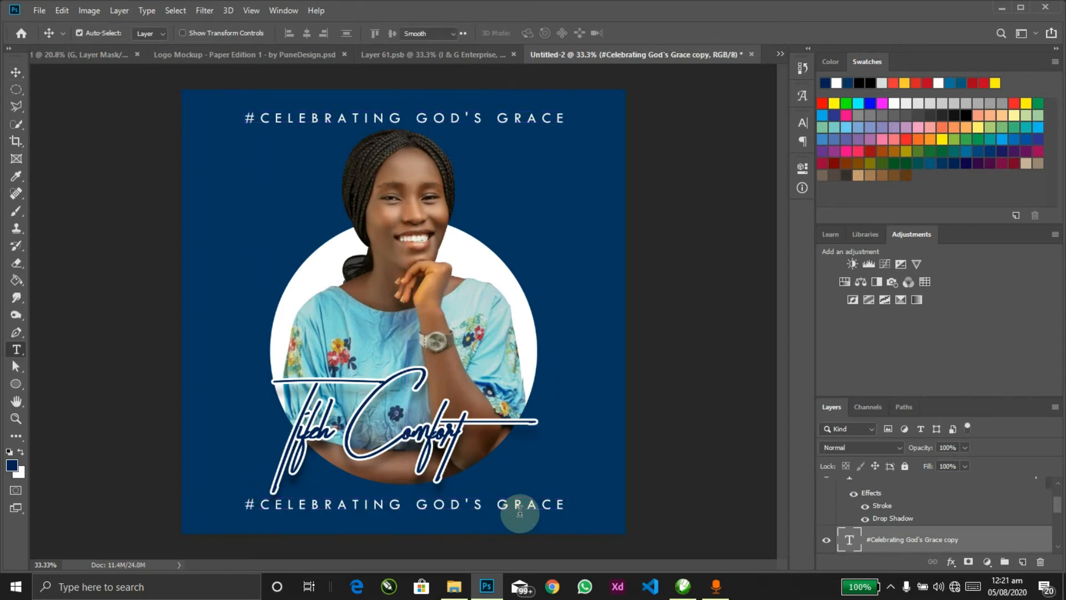
pyautogui.click(519, 512)
pyautogui.hotkey('ctrl', 'a')
pyautogui.write('OCTOBER 14TH')
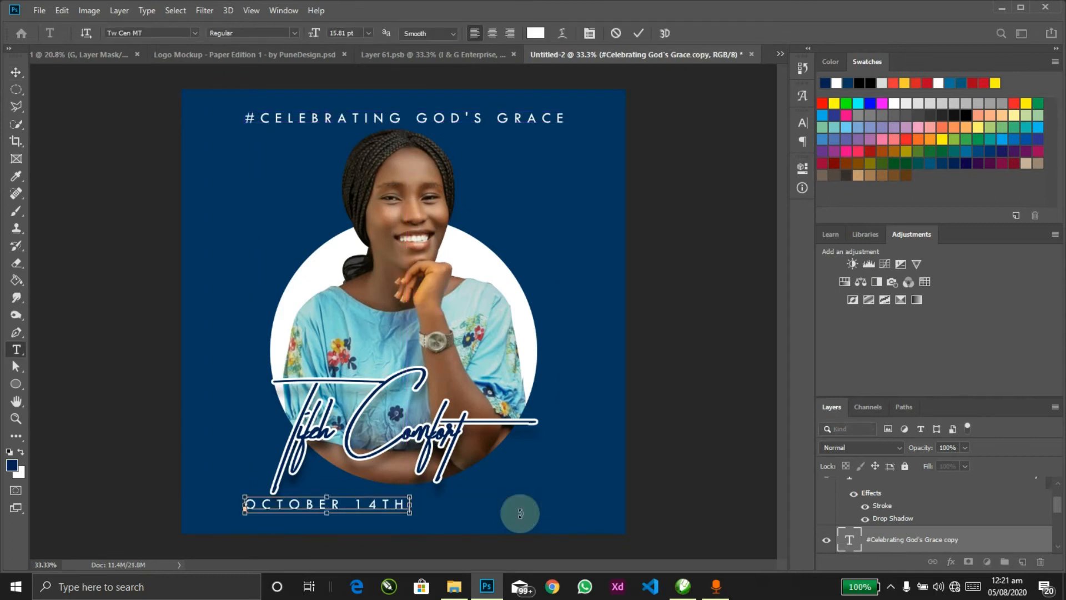
pyautogui.hotkey('ctrl', 'Return')
pyautogui.press('v')
# Step: Scale the OCTOBER 14TH text up slightly
pyautogui.hotkey('ctrl', 'a')
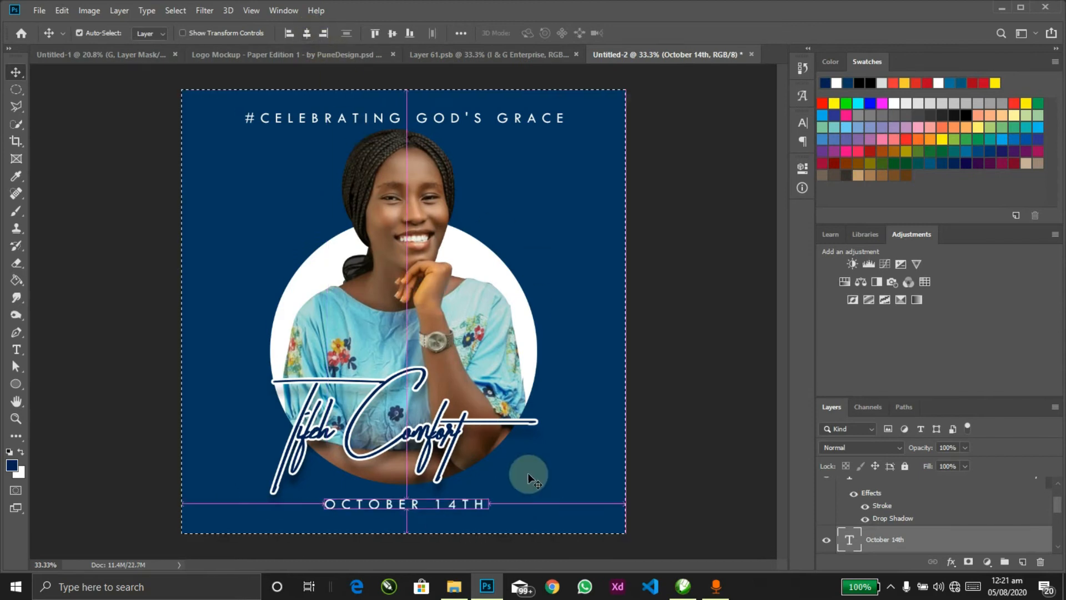
pyautogui.hotkey('ctrl', 'd')
pyautogui.hotkey('ctrl', 't')
pyautogui.moveTo(489, 492); pyautogui.dragTo(502, 485)
pyautogui.press('Return')
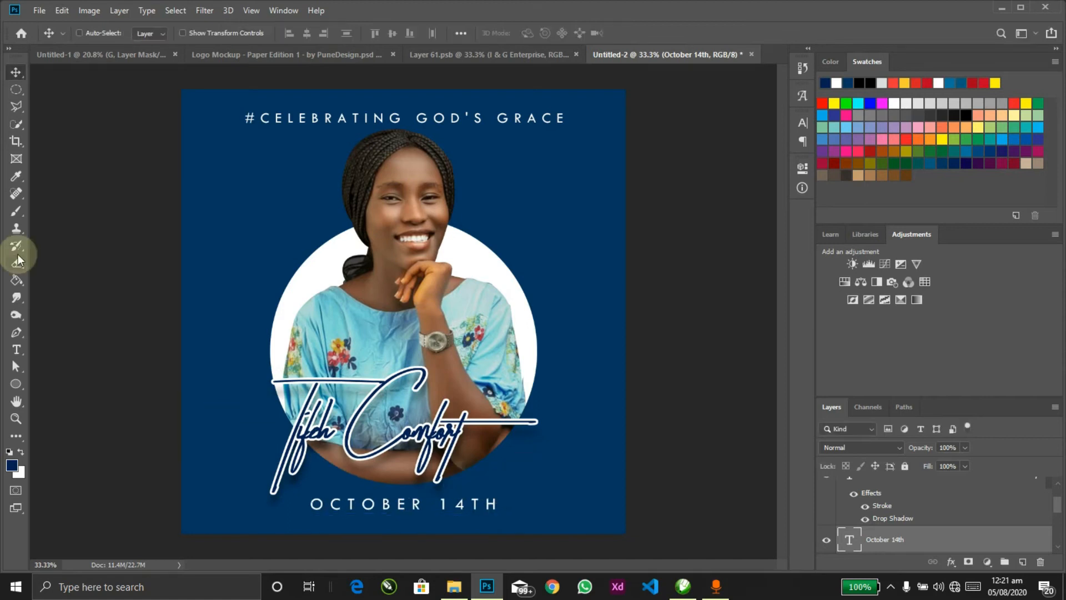
# Step: Draw a small white ellipse dot left of OCTOBER
pyautogui.click(15, 383)
pyautogui.moveTo(286, 501); pyautogui.dragTo(295, 510)
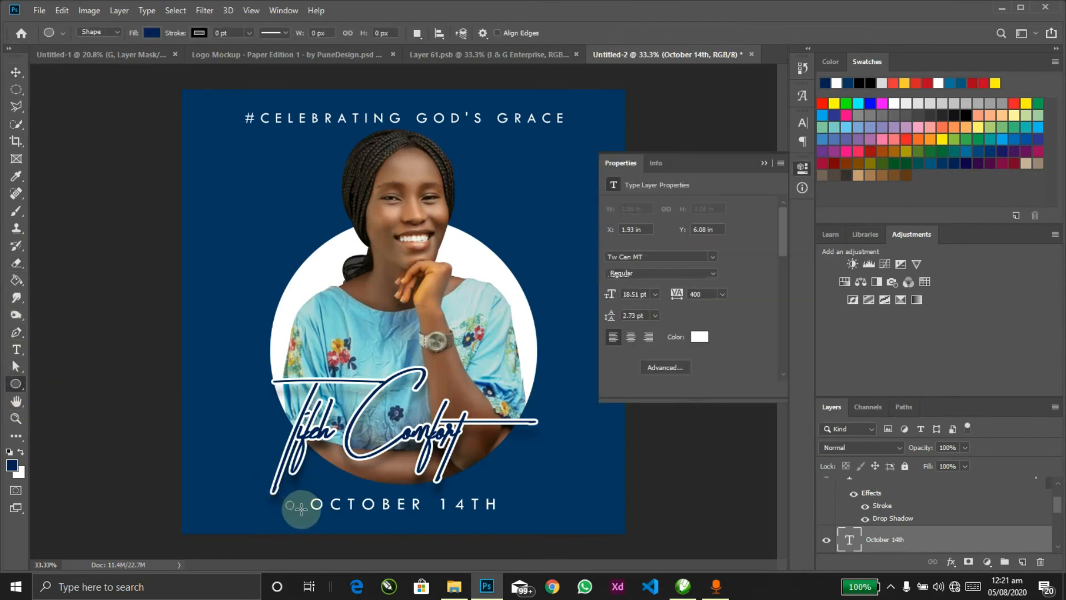
pyautogui.click(614, 268)
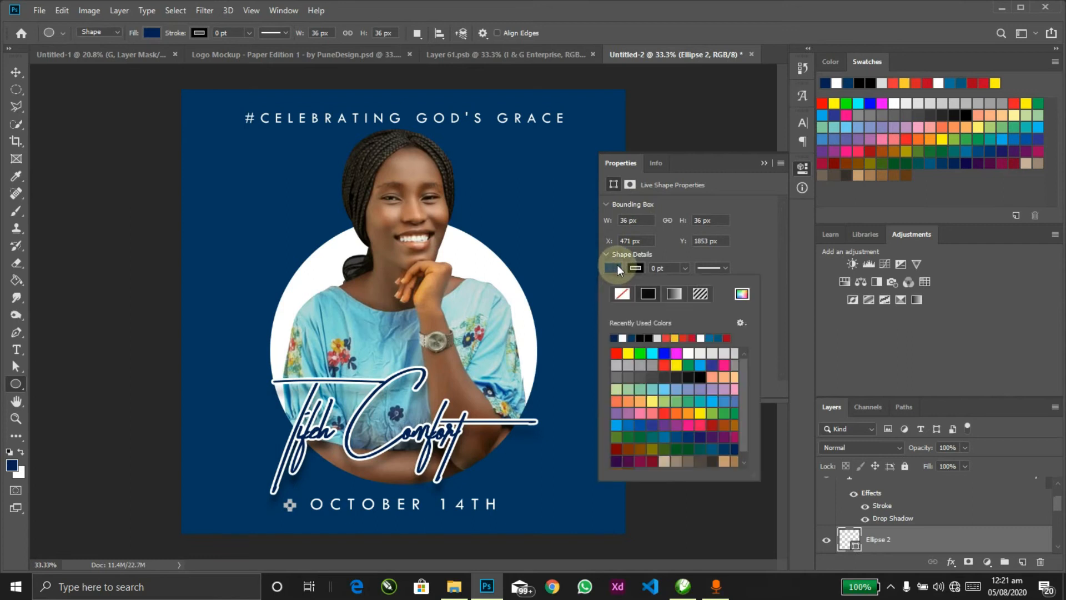
pyautogui.click(764, 161)
# Step: Copy the dot after 14TH, group both dots and centre them horizontally
pyautogui.press('v')
pyautogui.moveTo(290, 516); pyautogui.dragTo(483, 500)
pyautogui.keyDown('ctrl'); pyautogui.keyDown('shift'); pyautogui.click(289, 506); pyautogui.keyUp('shift'); pyautogui.keyUp('ctrl')
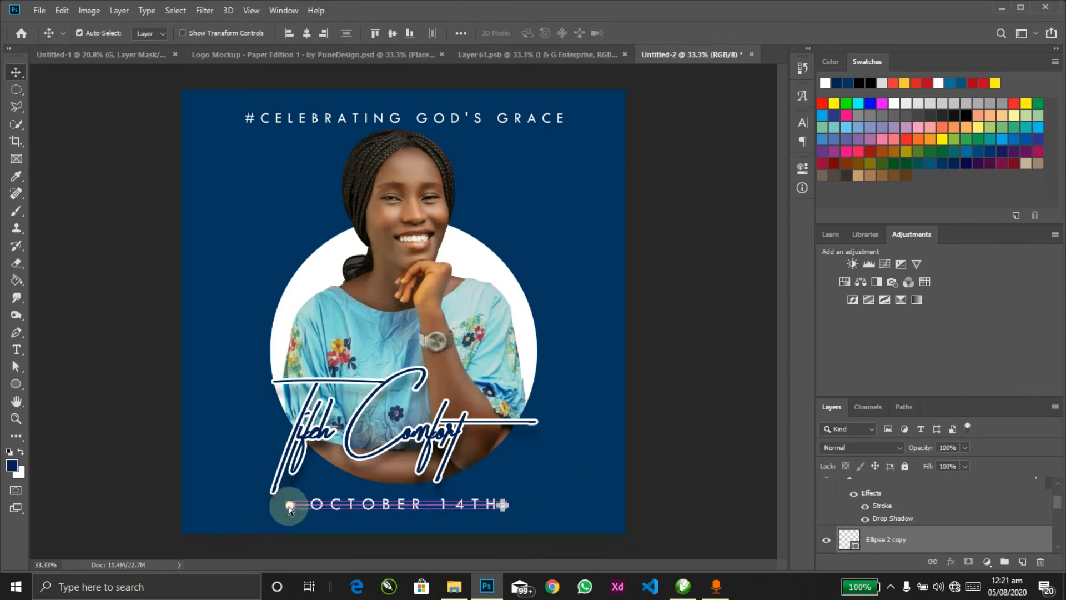
pyautogui.hotkey('ctrl', 'g')
pyautogui.hotkey('ctrl', 'a')
pyautogui.click(307, 33)
pyautogui.hotkey('ctrl', 'd')
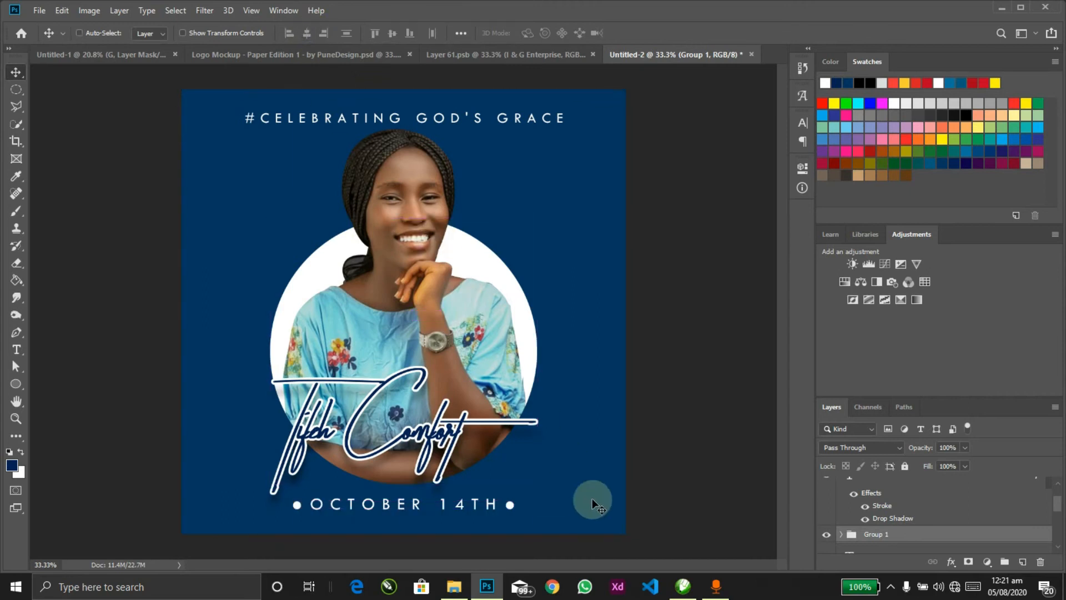
# Step: Widen the date text out to meet the two dots, then view the whole flyer
pyautogui.press('z')
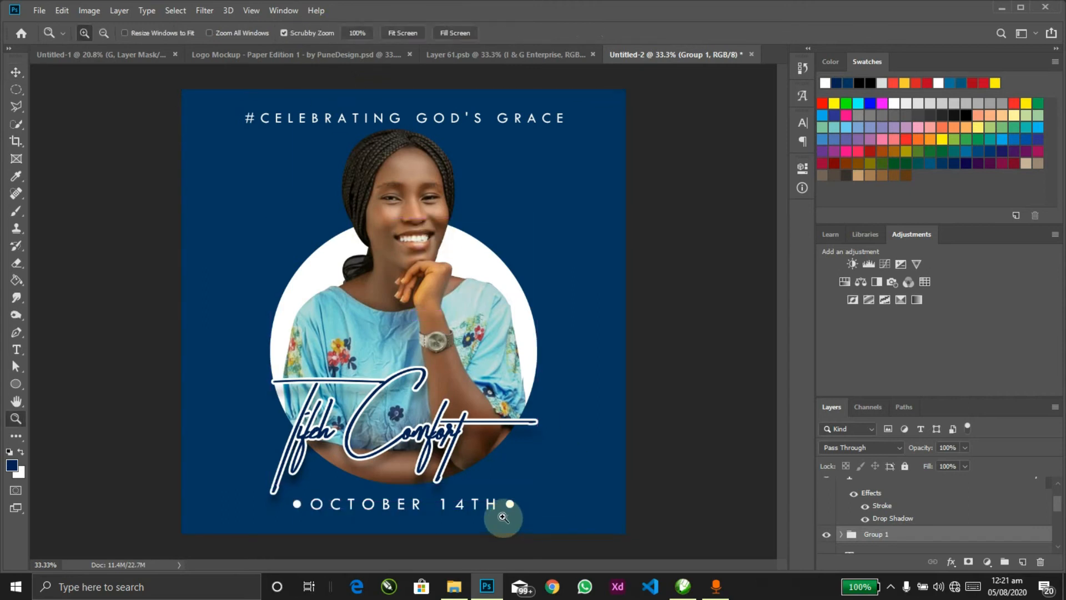
pyautogui.moveTo(541, 484); pyautogui.dragTo(566, 499)
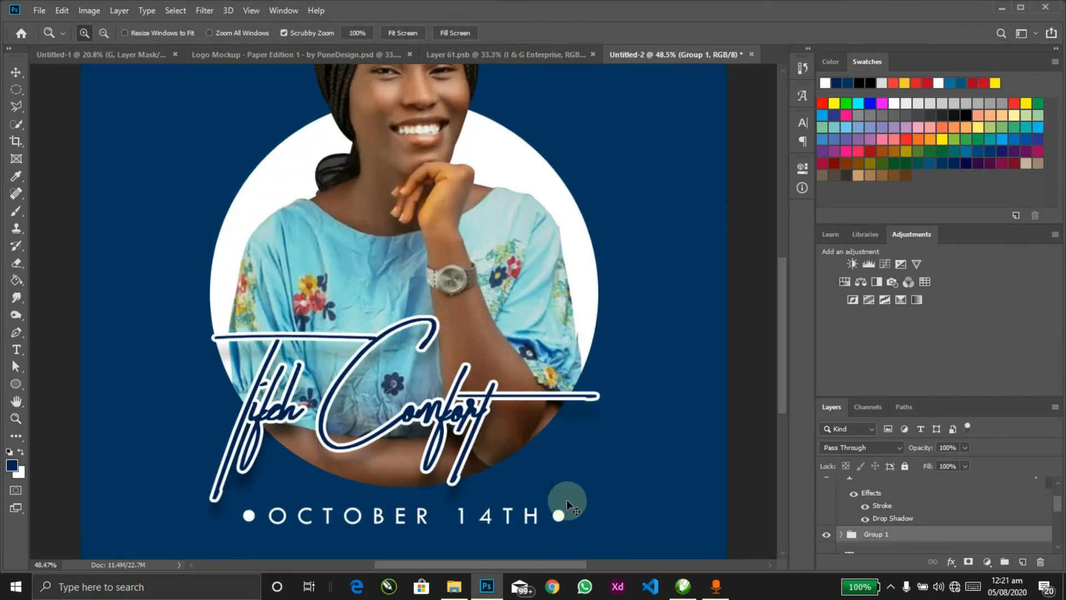
pyautogui.press('v')
pyautogui.hotkey('ctrl', 't')
pyautogui.moveTo(560, 507); pyautogui.dragTo(556, 502)
pyautogui.press('Return')
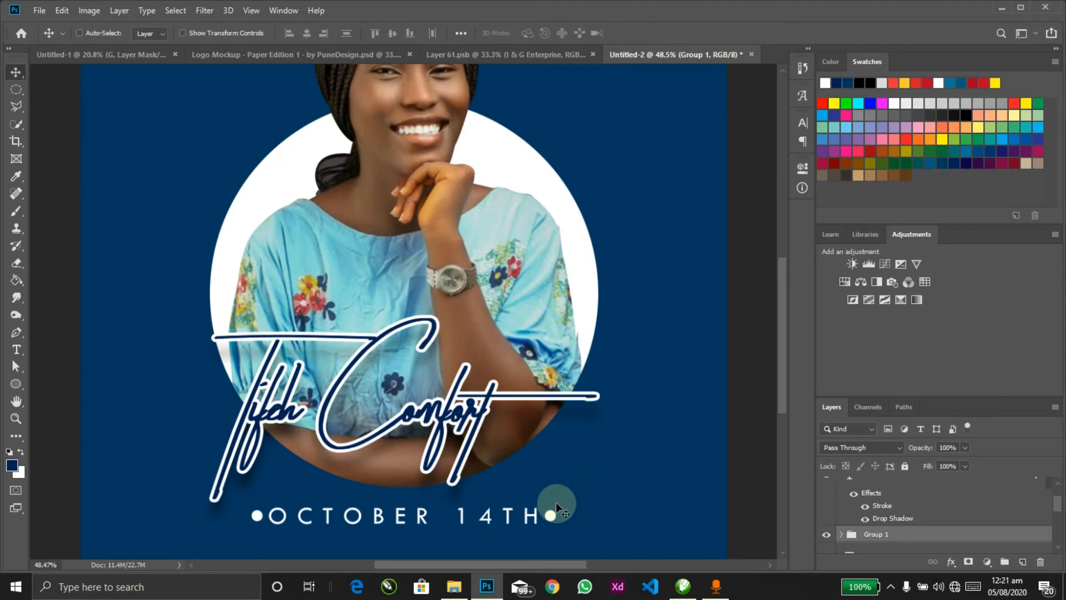
pyautogui.hotkey('ctrl', 'a')
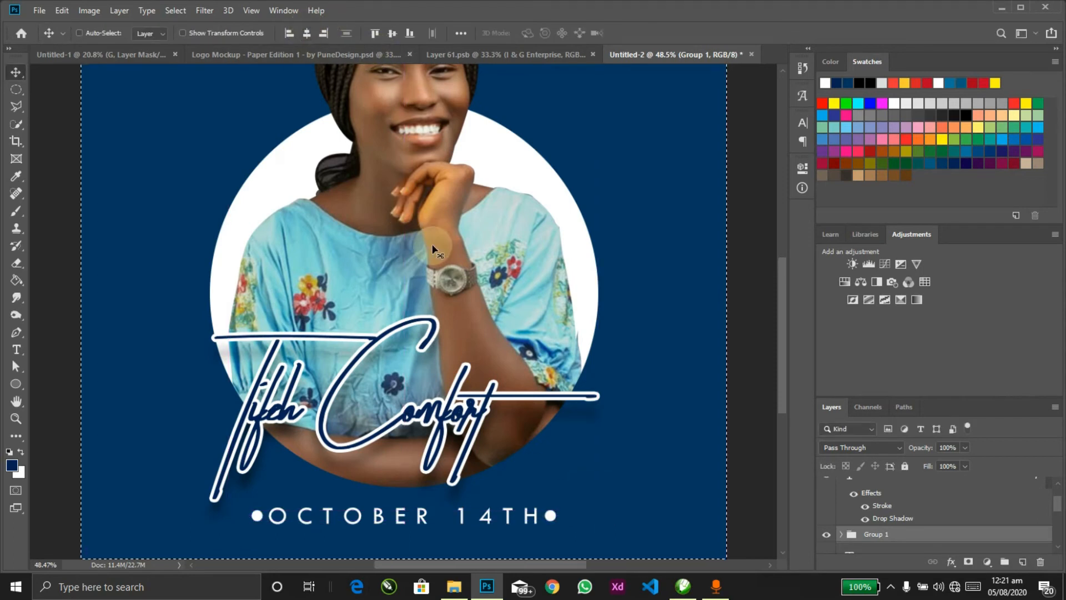
pyautogui.hotkey('ctrl', '-')
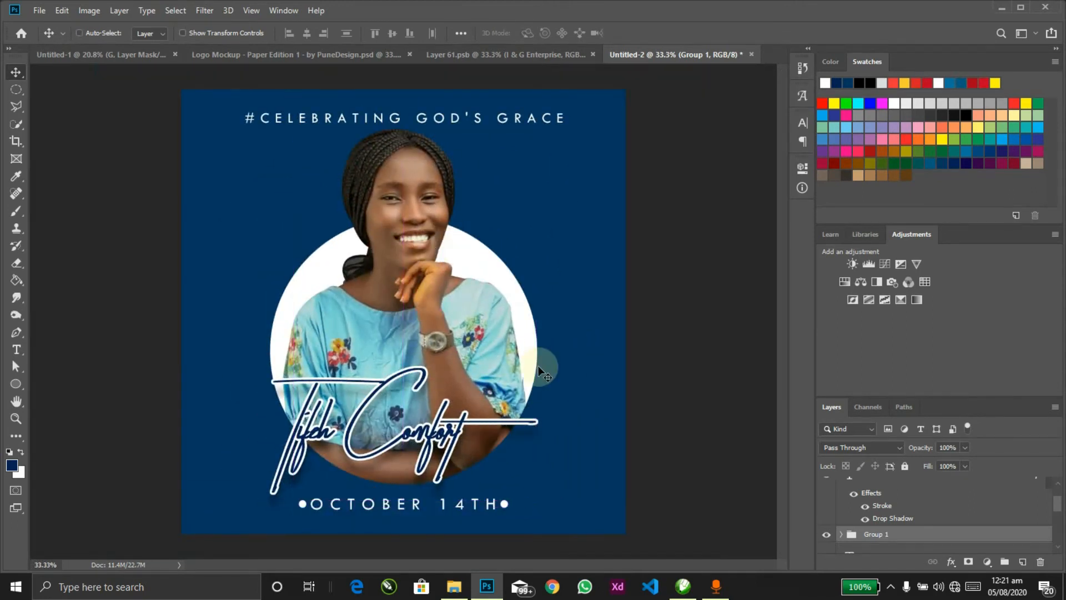
pyautogui.hotkey('alt', 'Tab')
pyautogui.hotkey('alt', 'Tab')
pyautogui.hotkey('alt', 'Tab')
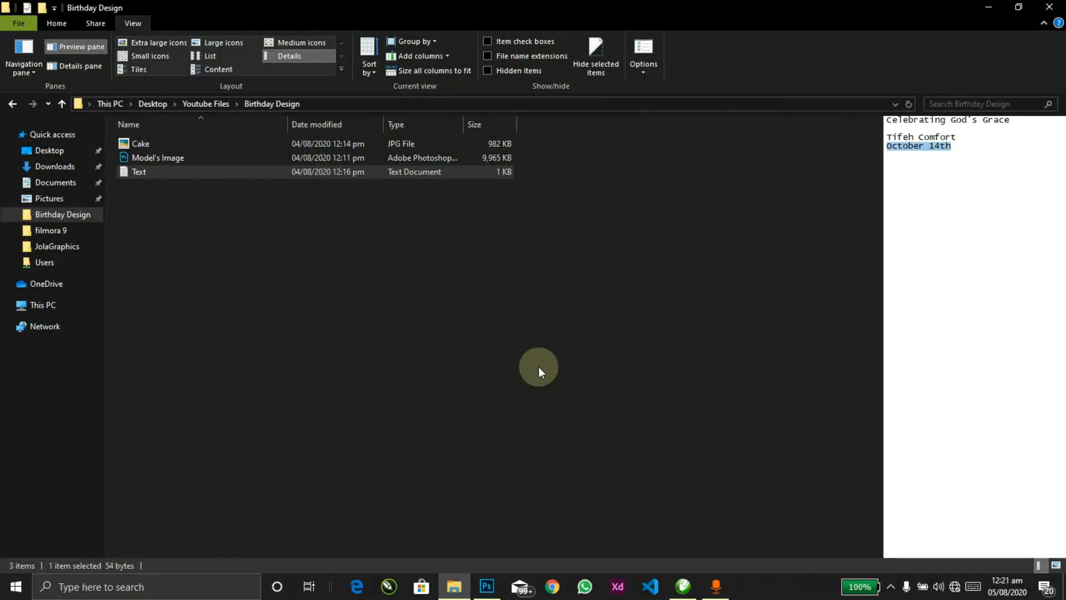
pyautogui.hotkey('alt', 'Tab')
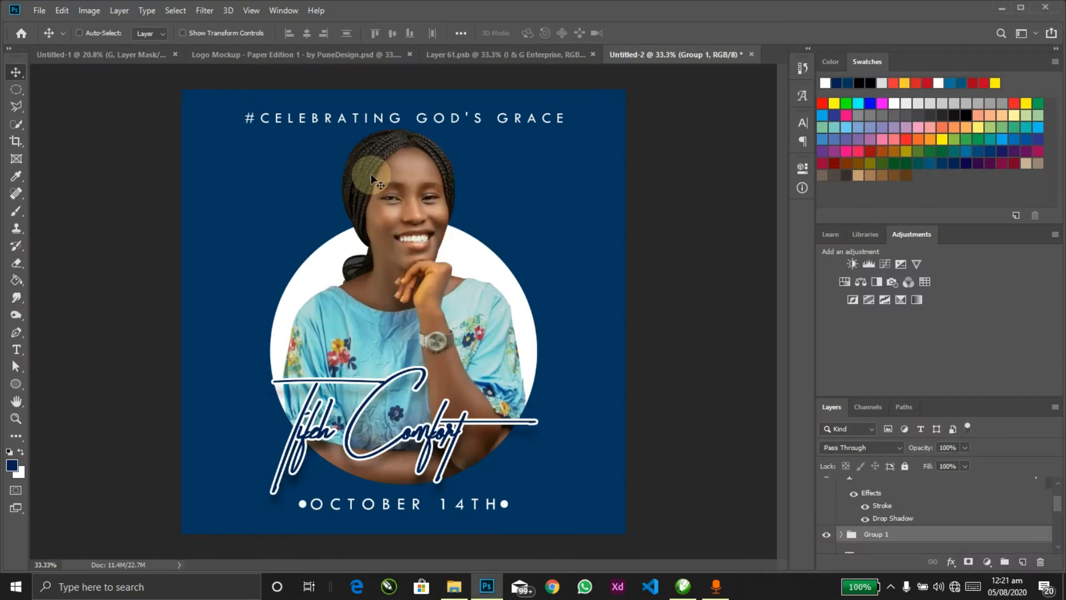
# Step: Add a Pattern Overlay to Layer 0 using a fine diagonal stripe from Web Patterns
pyautogui.keyDown('ctrl'); pyautogui.click(544, 216); pyautogui.keyUp('ctrl')
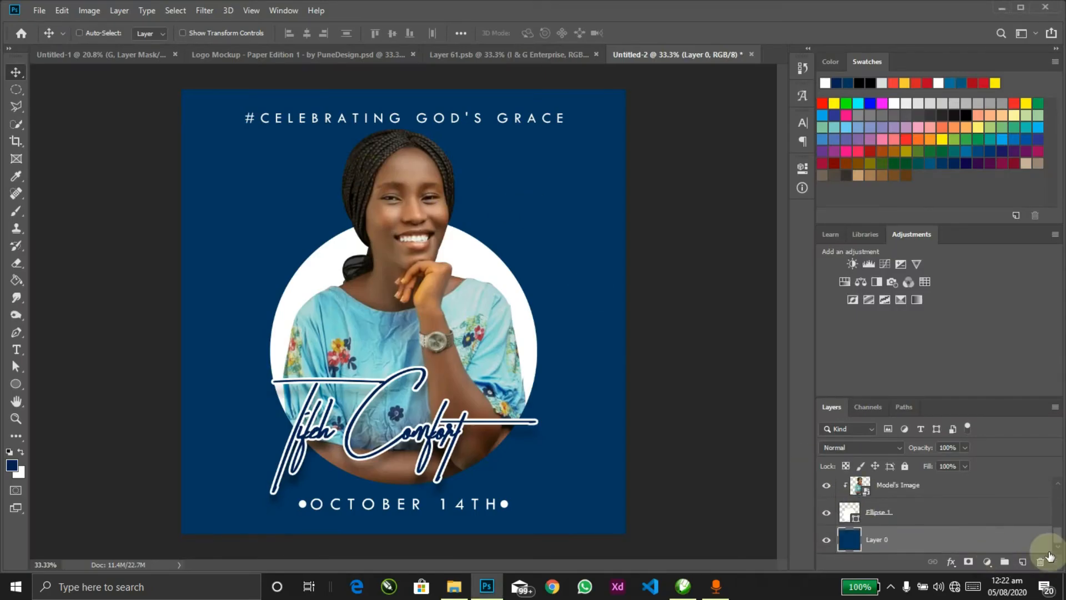
pyautogui.doubleClick(1025, 539)
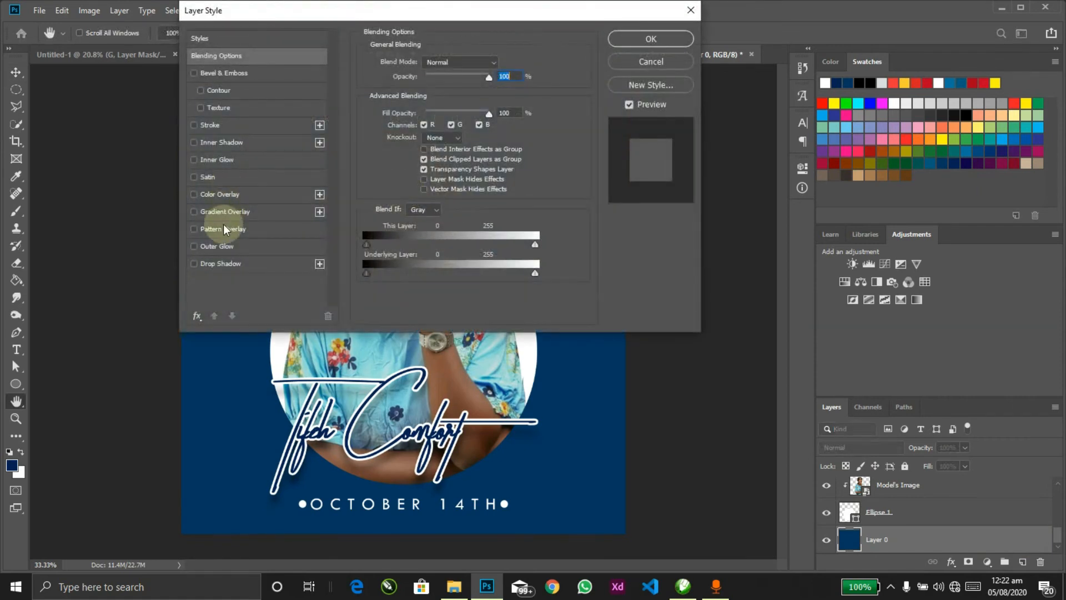
pyautogui.click(217, 228)
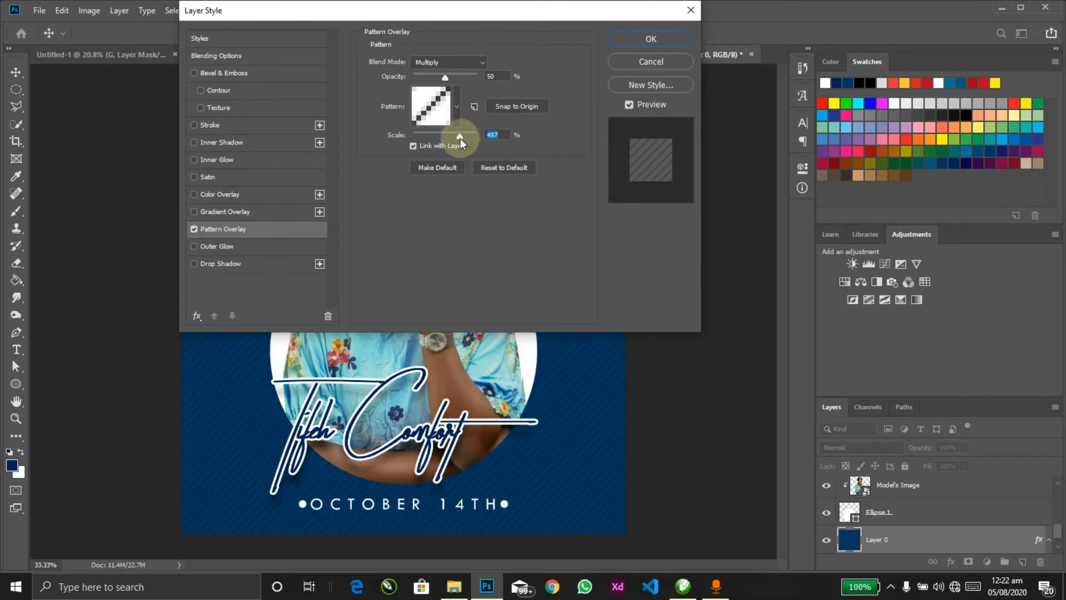
pyautogui.click(456, 107)
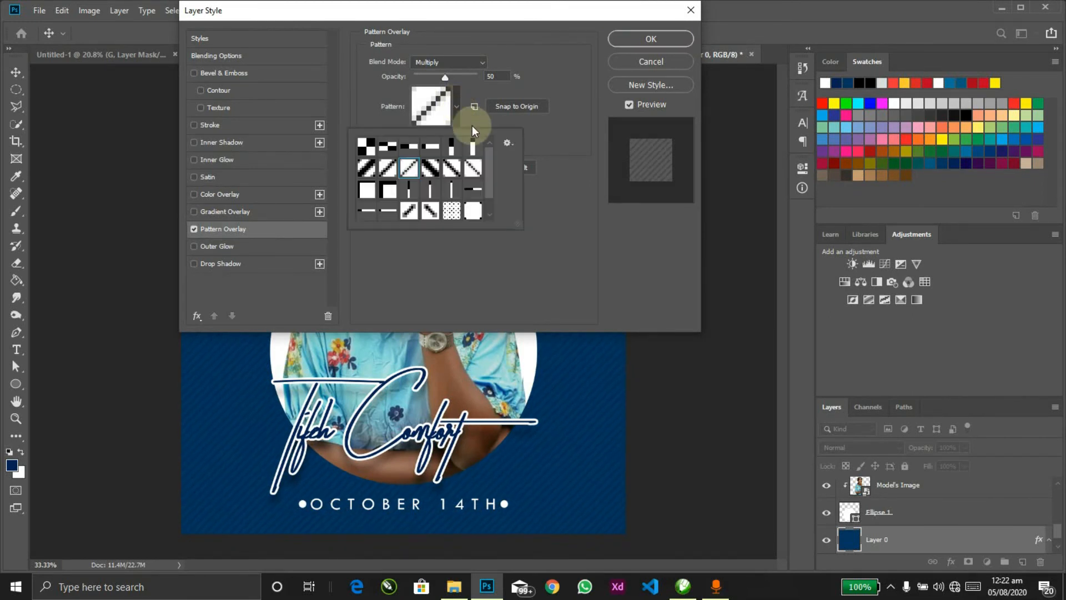
pyautogui.click(508, 143)
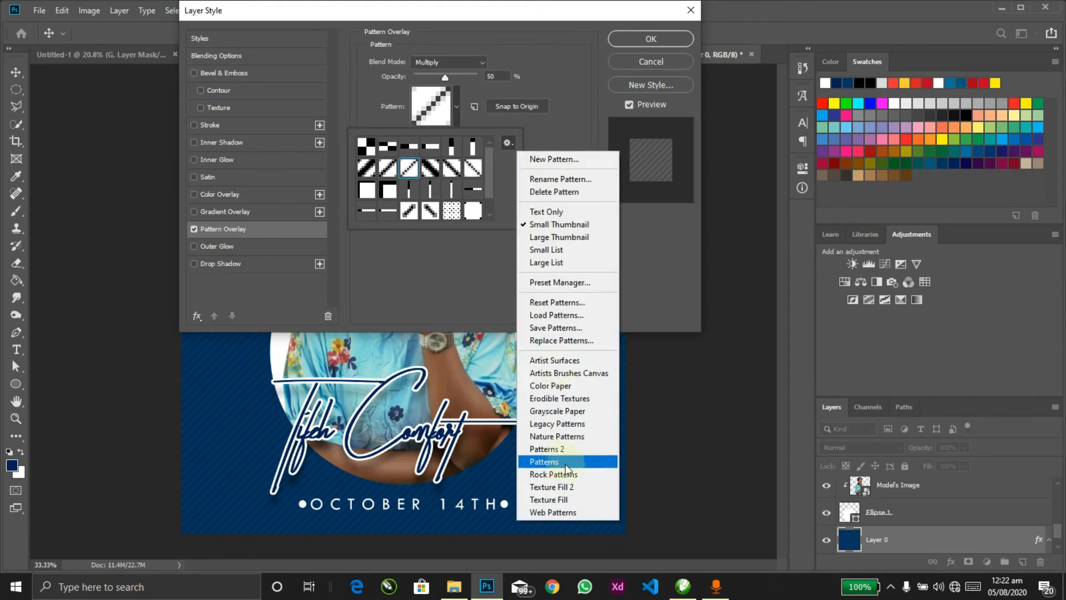
pyautogui.click(566, 512)
pyautogui.click(482, 222)
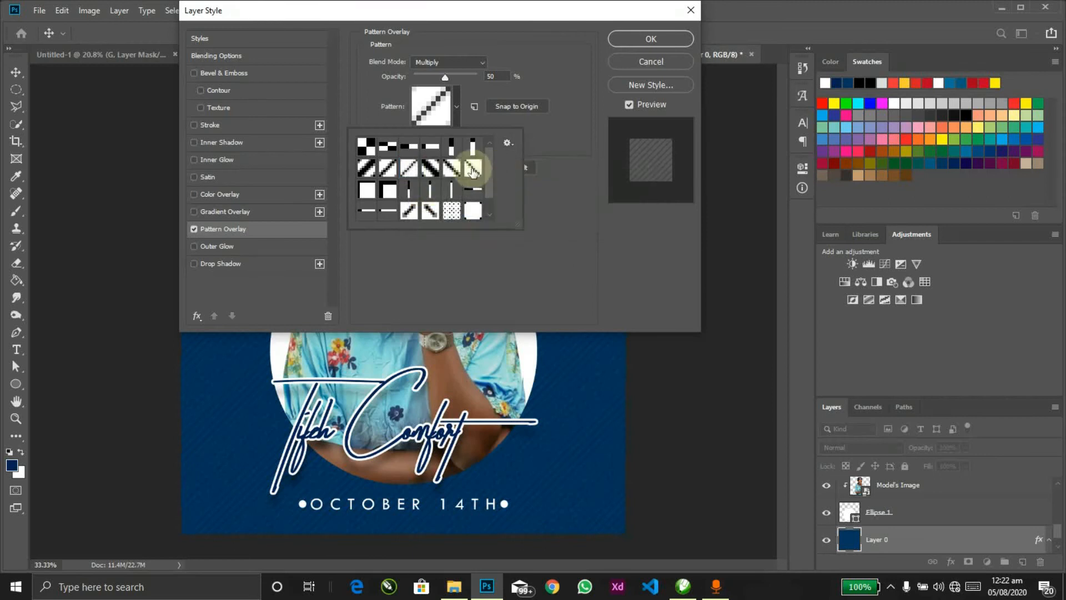
pyautogui.click(503, 240)
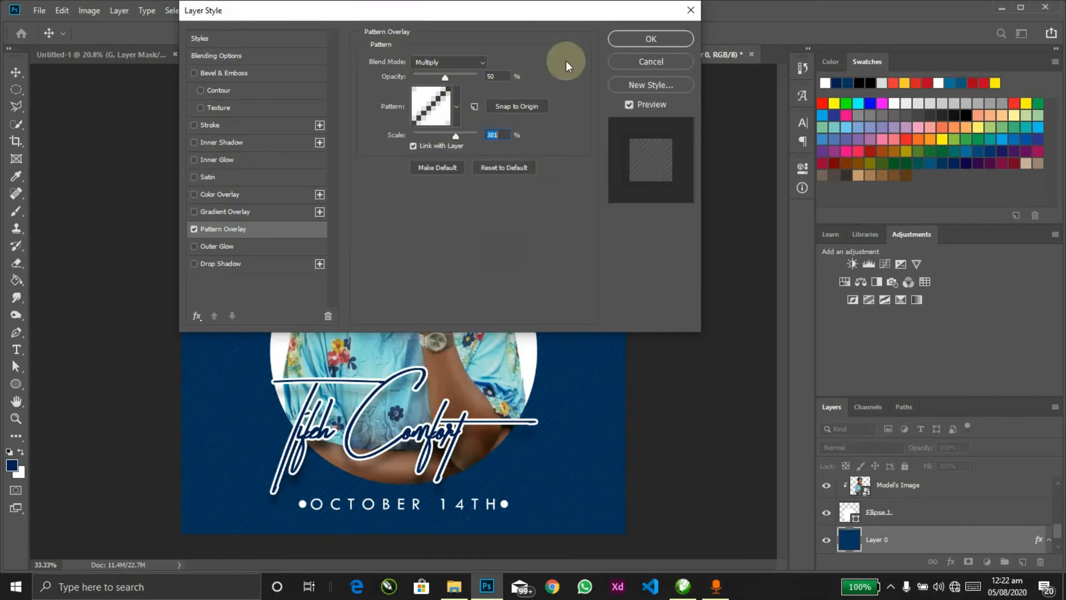
pyautogui.click(627, 39)
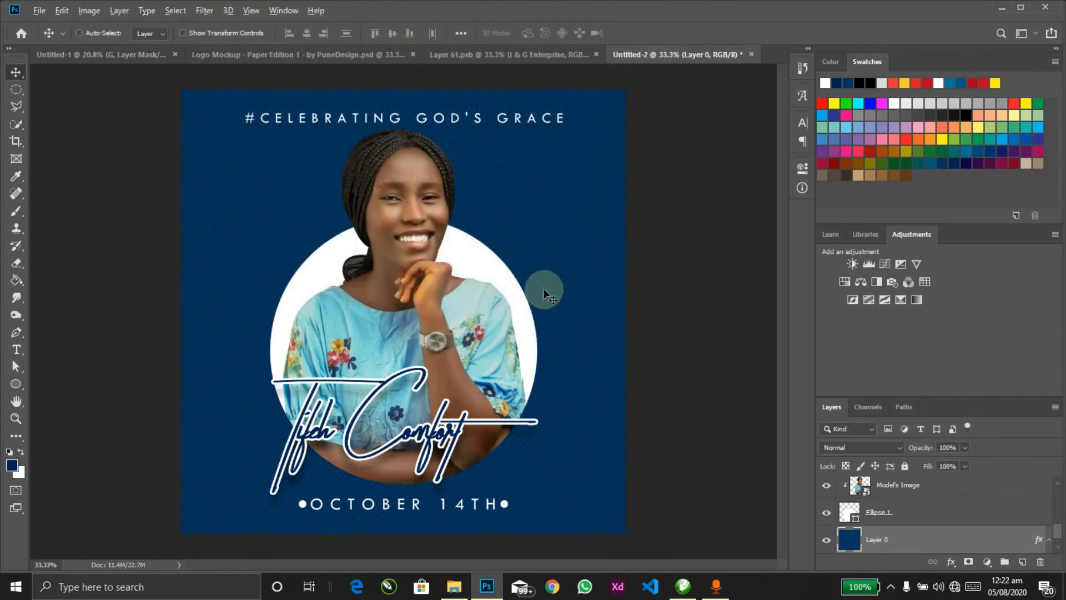
pyautogui.hotkey('alt', 'Tab')
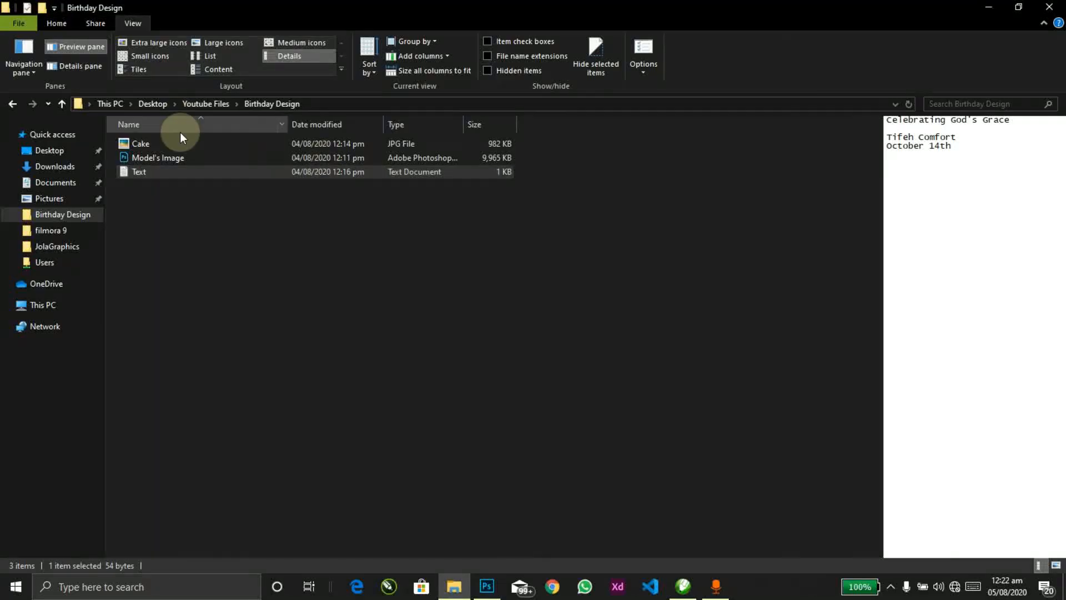
# Step: Place Cake.jpg from the Birthday Design folder into the flyer as a new layer
pyautogui.click(180, 129)
pyautogui.click(160, 162)
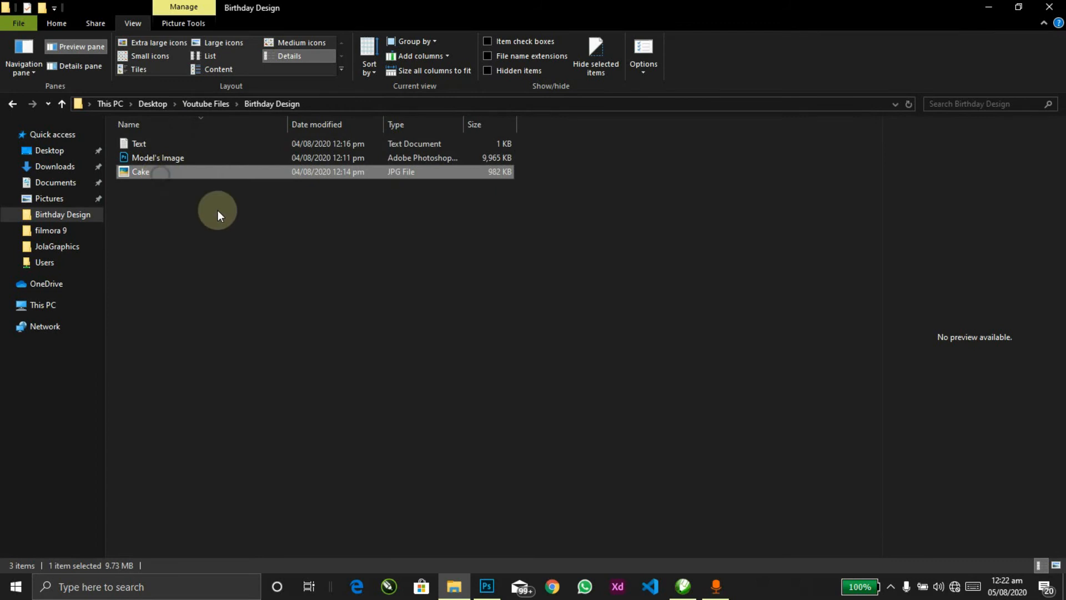
pyautogui.moveTo(159, 172); pyautogui.dragTo(368, 178)
pyautogui.press('Return')
# Step: Enlarge the cake image slightly and move it lower on the flyer
pyautogui.press('ctrl')
pyautogui.hotkey('ctrl', 't')
pyautogui.moveTo(458, 489); pyautogui.dragTo(479, 520)
pyautogui.moveTo(398, 401); pyautogui.dragTo(390, 424)
# Step: Commit the cake's new size and position, keeping its layer above the background
pyautogui.press('Return')
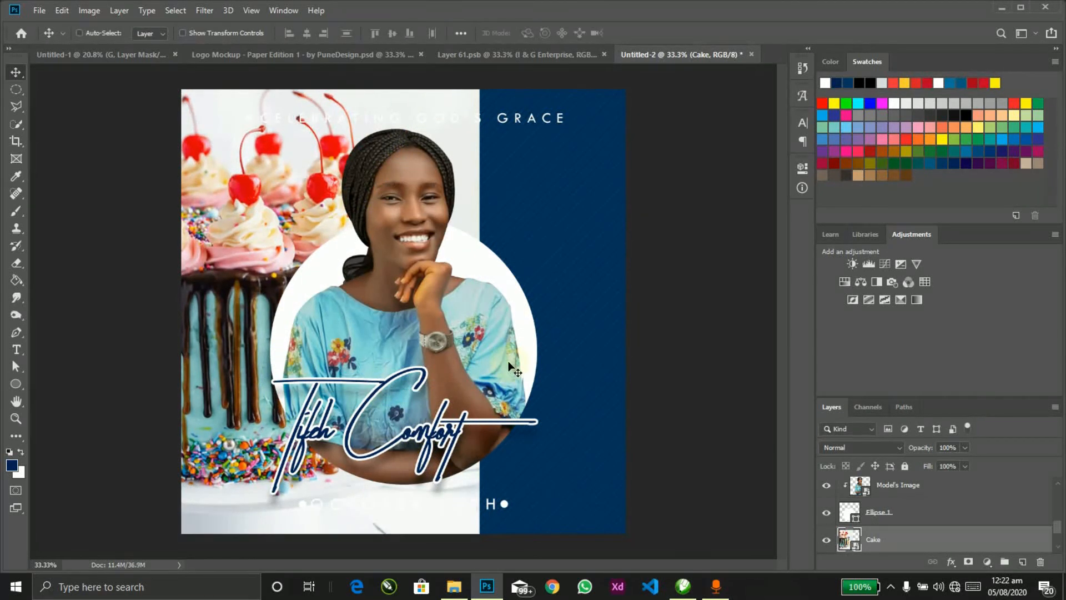
pyautogui.hotkey('ctrl', '[')
pyautogui.hotkey('ctrl', ']')
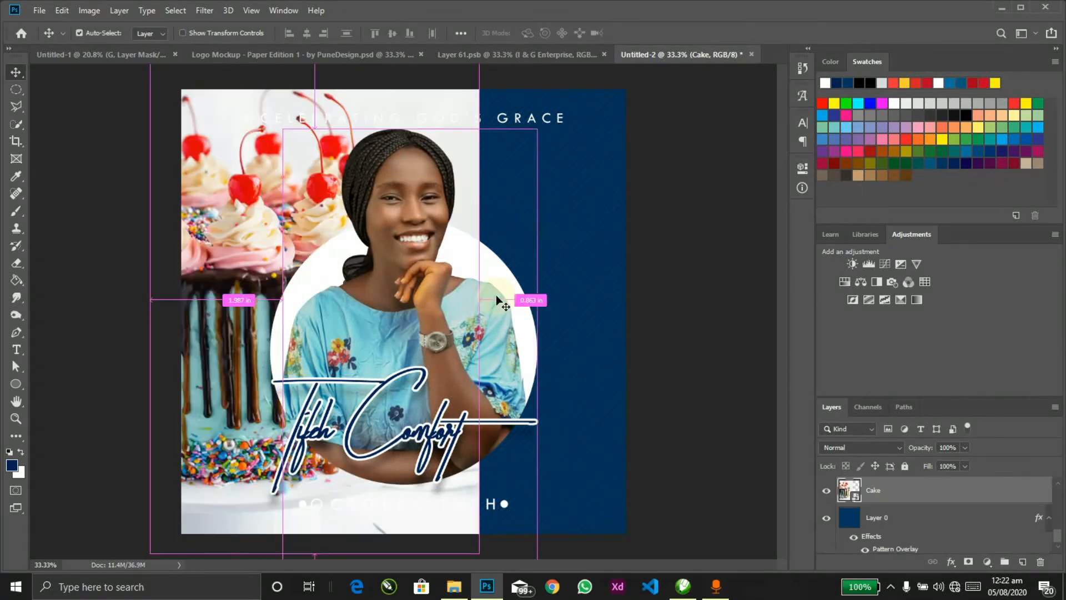
# Step: Set the Cake layer to Luminosity blending and lower its opacity, entering 50
pyautogui.click(887, 449)
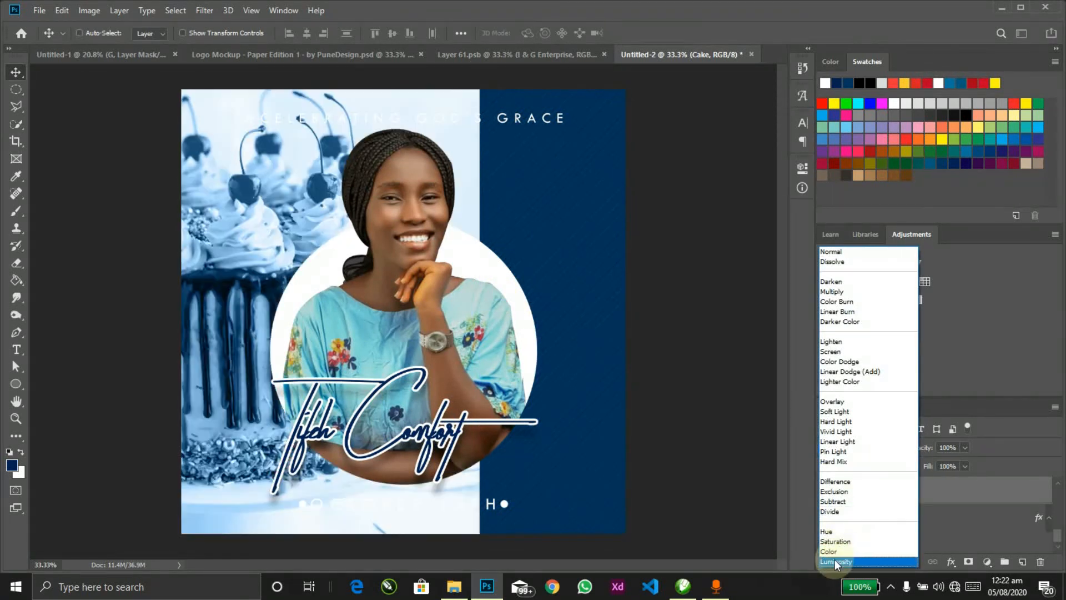
pyautogui.click(834, 561)
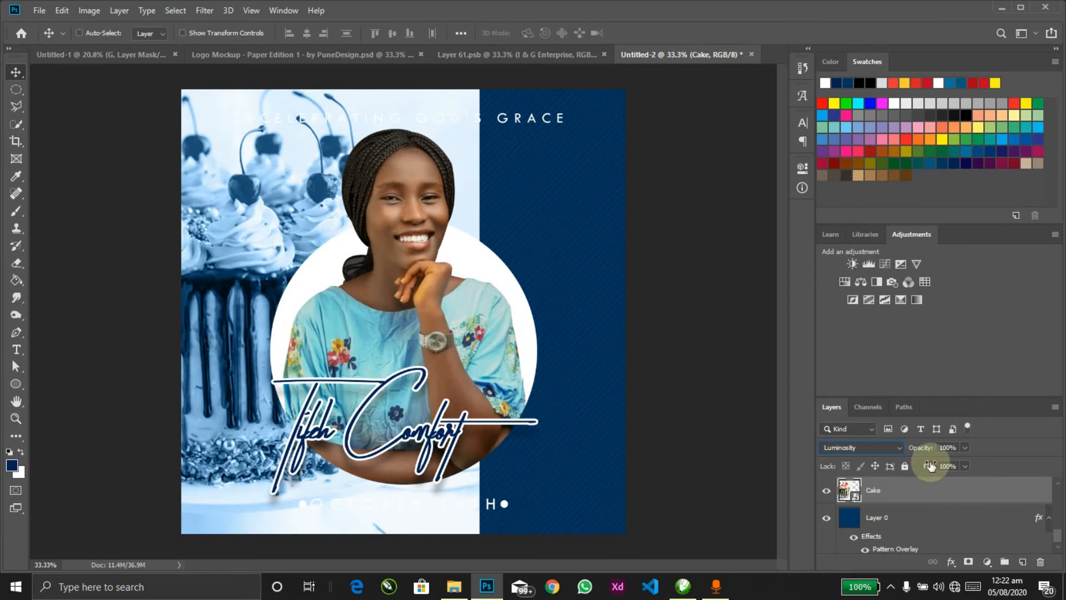
pyautogui.moveTo(933, 447); pyautogui.dragTo(914, 448)
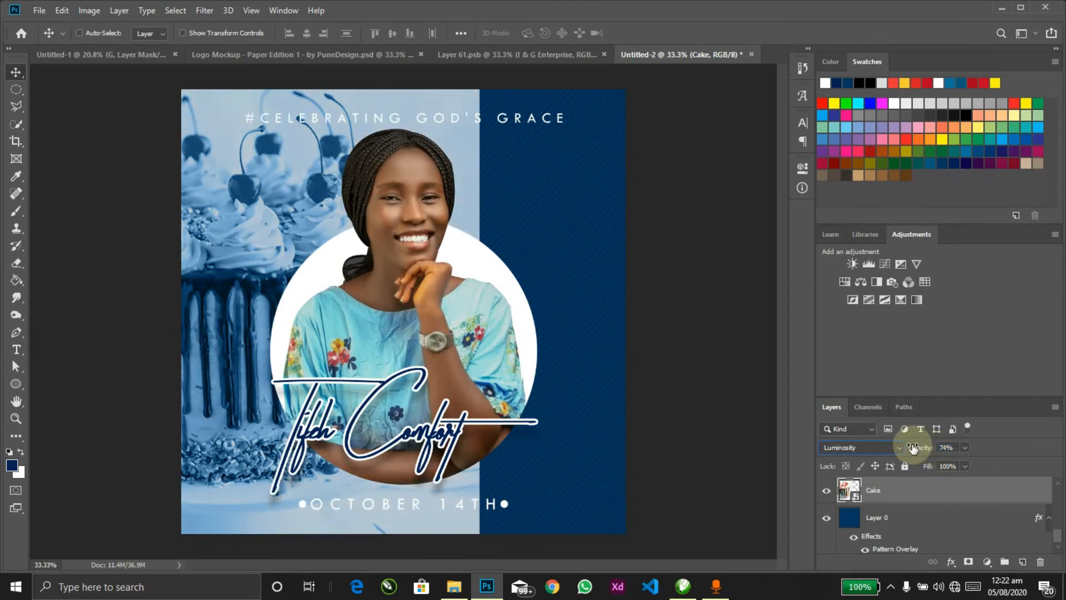
pyautogui.click(947, 448)
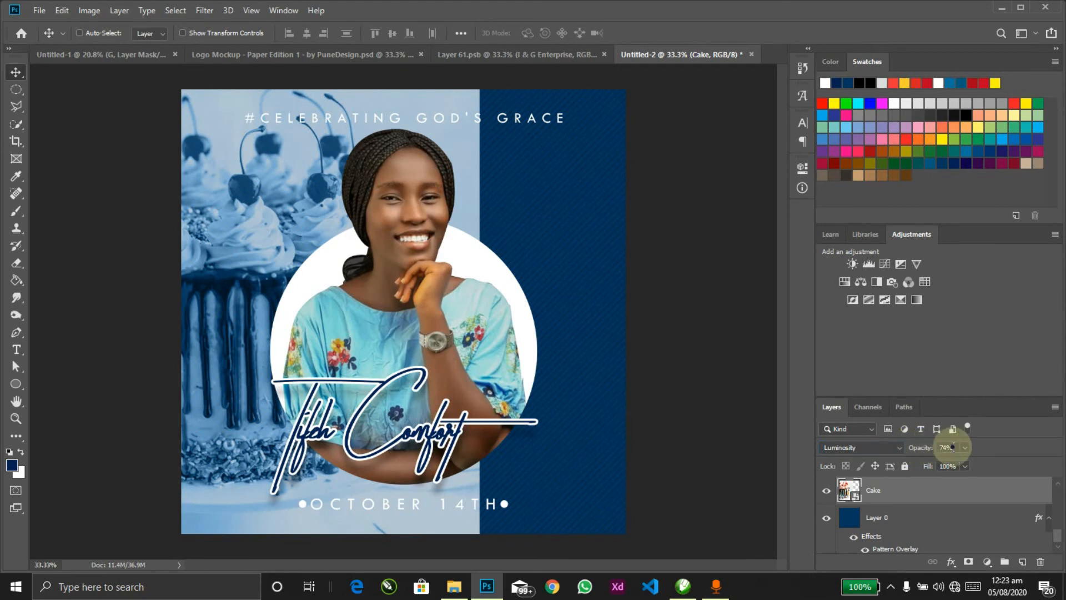
pyautogui.write('50')
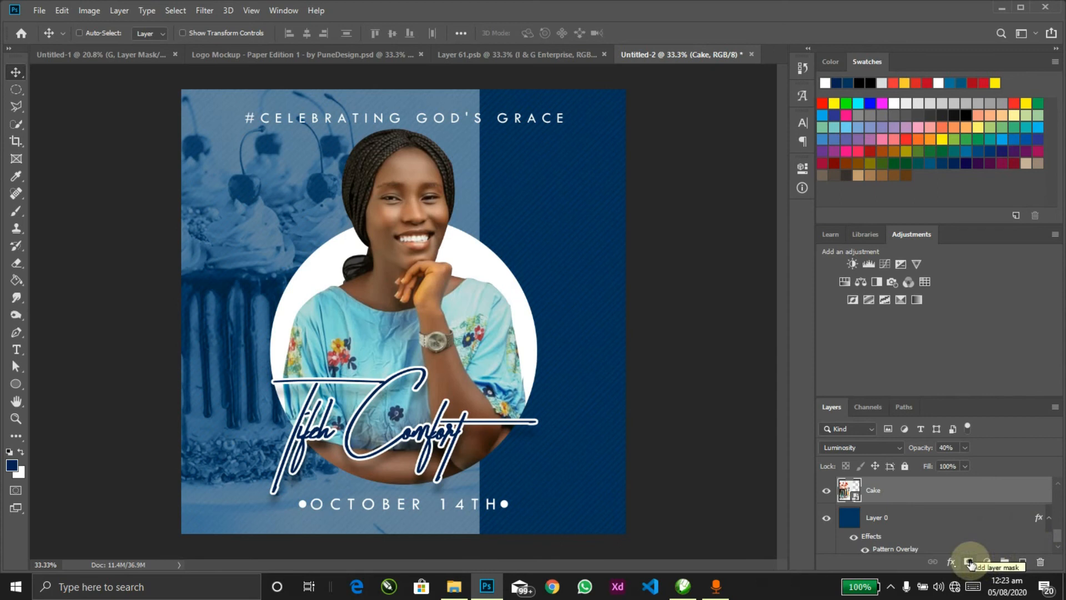
# Step: Add a mask to the Cake layer and paint out its lower-left at 100% brush opacity
pyautogui.click(969, 564)
pyautogui.press('b')
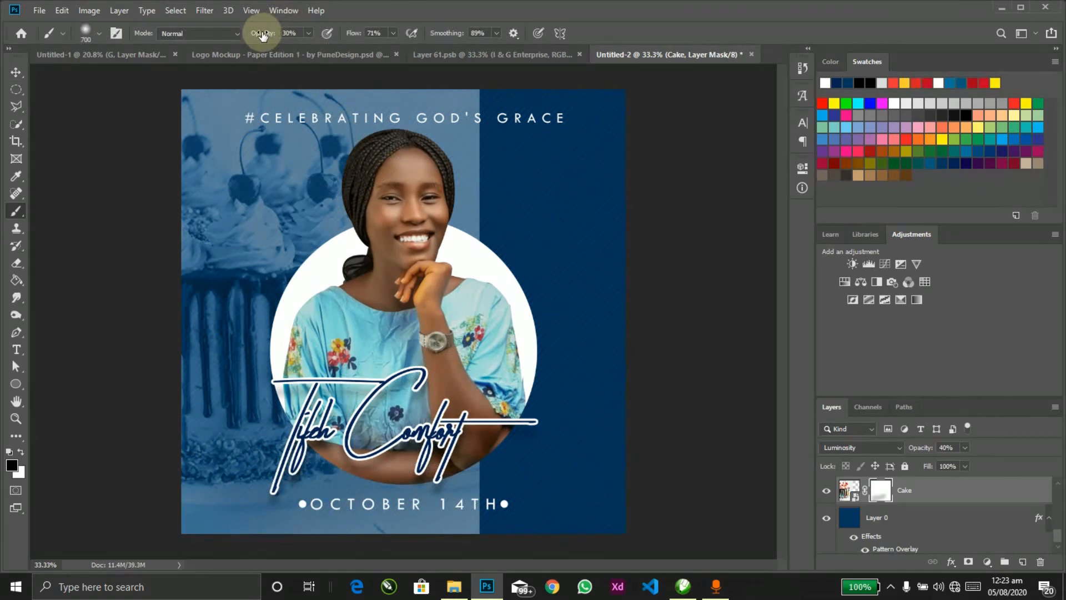
pyautogui.moveTo(261, 34); pyautogui.dragTo(353, 38)
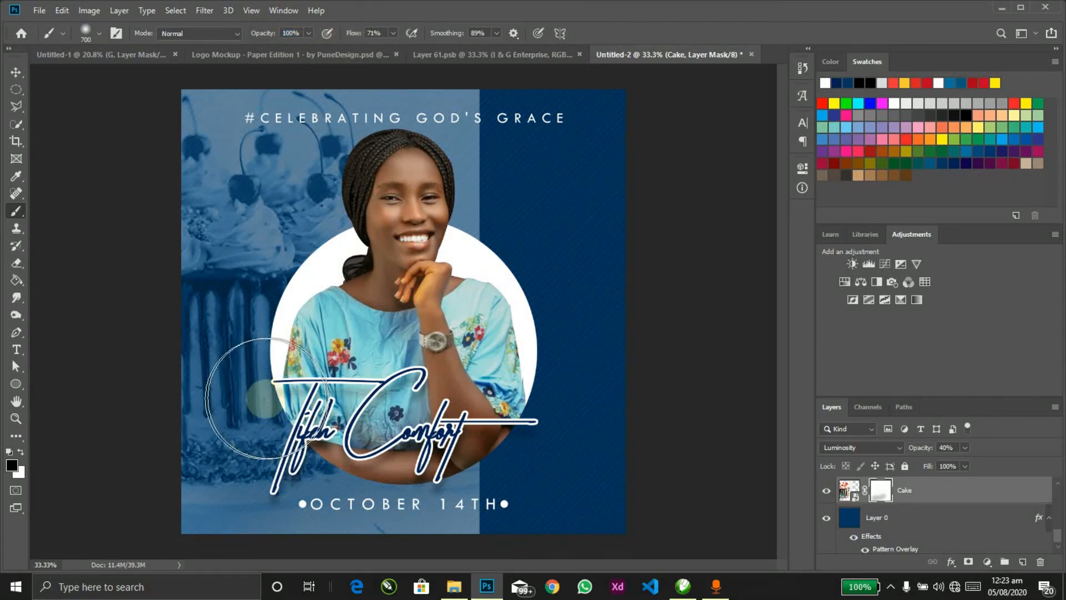
pyautogui.moveTo(184, 465)
pyautogui.mouseDown()
pyautogui.moveTo(195, 488)
pyautogui.moveTo(357, 512)
pyautogui.moveTo(191, 511)
pyautogui.moveTo(278, 511)
pyautogui.moveTo(352, 541)
pyautogui.moveTo(445, 525)
pyautogui.moveTo(516, 444)
pyautogui.moveTo(470, 550)
pyautogui.moveTo(452, 528)
pyautogui.moveTo(478, 183)
pyautogui.moveTo(476, 125)
pyautogui.moveTo(455, 111)
pyautogui.moveTo(478, 127)
pyautogui.moveTo(465, 59)
pyautogui.moveTo(452, 89)
pyautogui.moveTo(422, 100)
pyautogui.moveTo(464, 280)
pyautogui.moveTo(375, 444)
pyautogui.moveTo(264, 430)
pyautogui.moveTo(304, 453)
pyautogui.mouseUp()
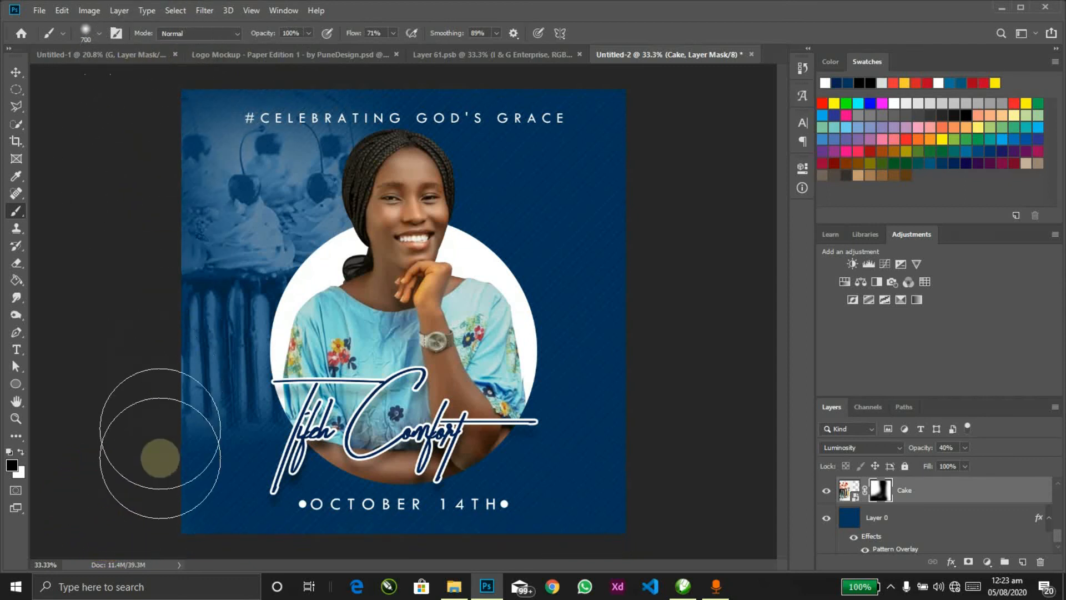
# Step: Nudge the cake image slightly upward
pyautogui.press('v')
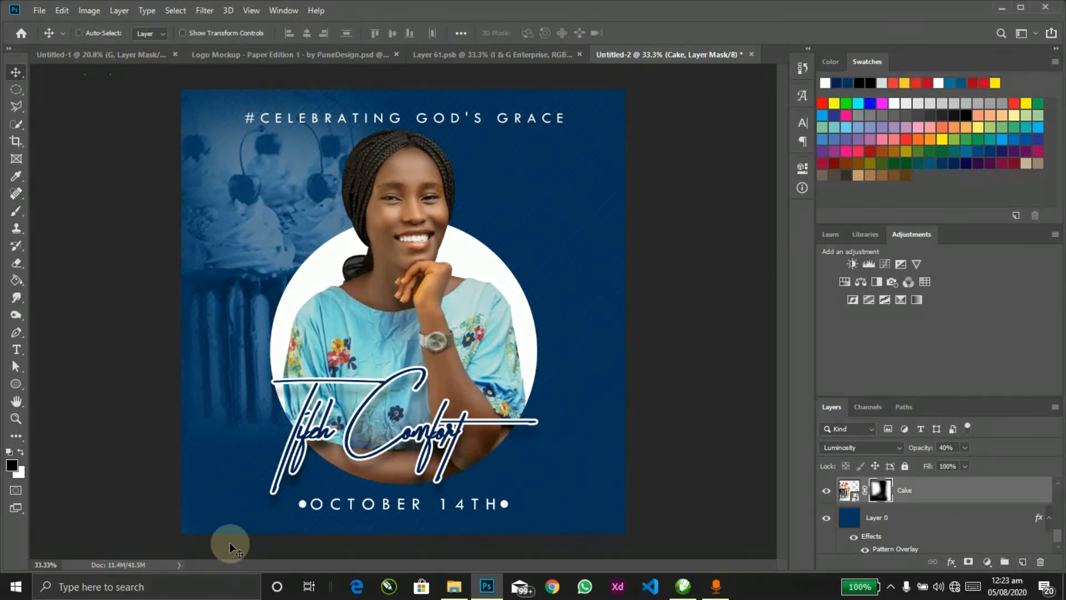
pyautogui.moveTo(229, 360); pyautogui.dragTo(232, 353)
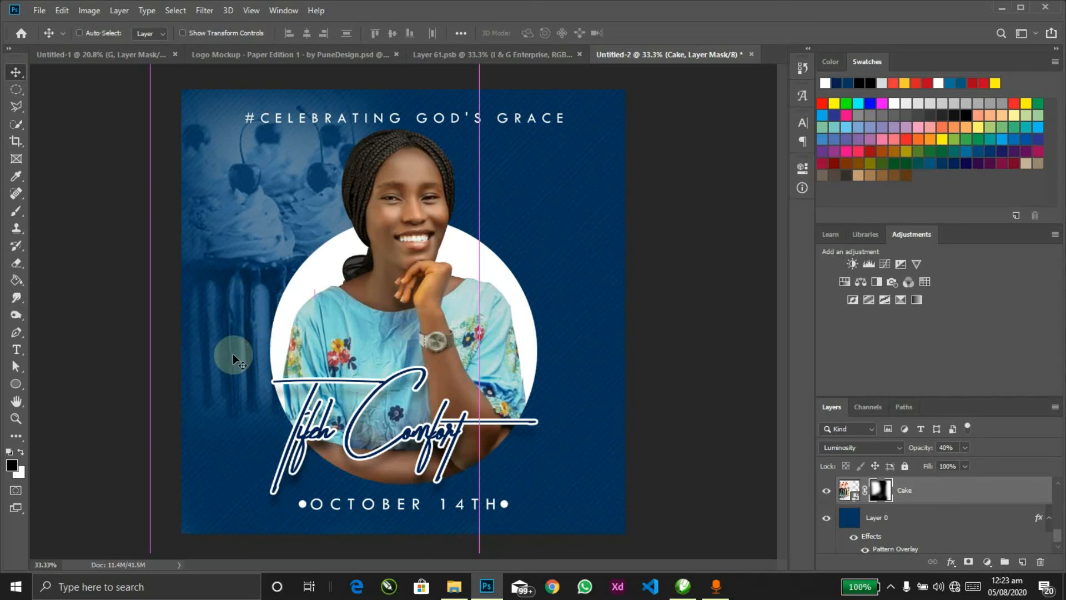
pyautogui.hotkey('alt', 'Tab')
pyautogui.hotkey('alt', 'Tab')
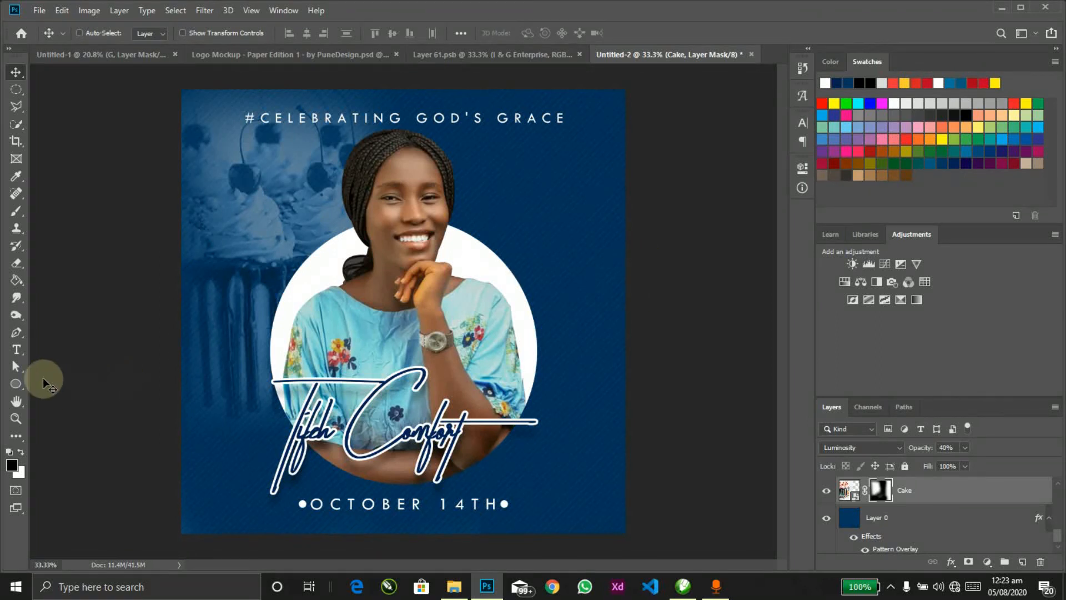
pyautogui.click(22, 383)
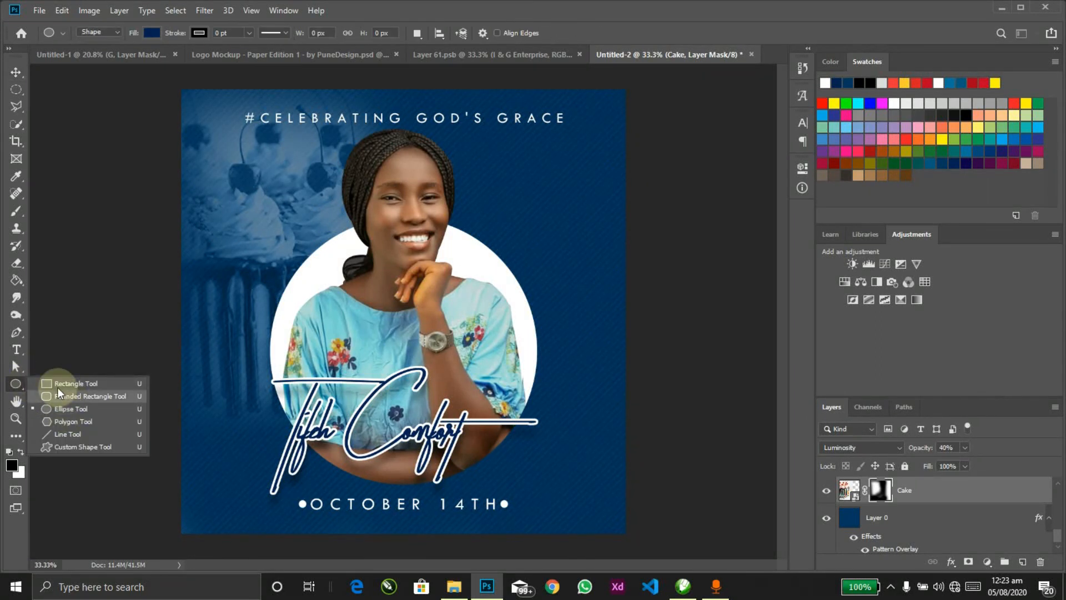
# Step: Draw a small hatched-square custom shape below the portrait circle's right side
pyautogui.click(62, 445)
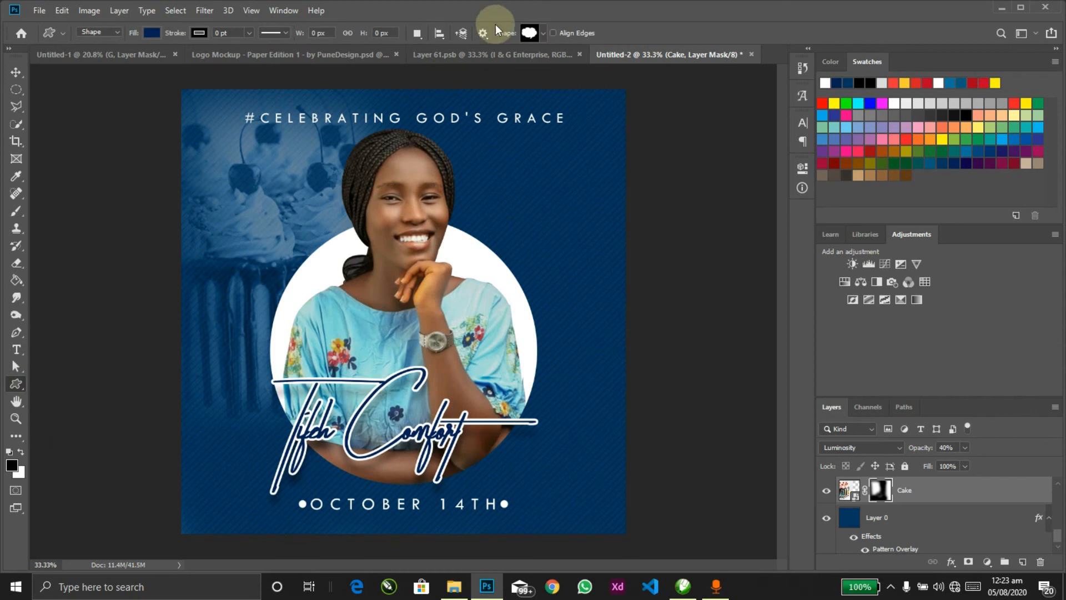
pyautogui.click(545, 34)
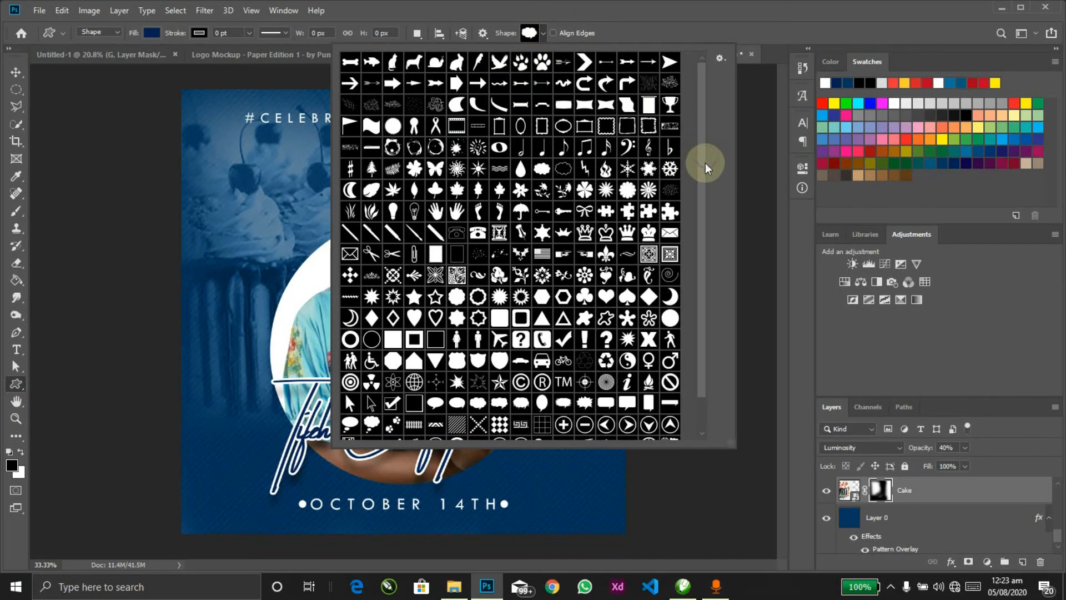
pyautogui.scroll(-1, 706, 161)
pyautogui.click(466, 407)
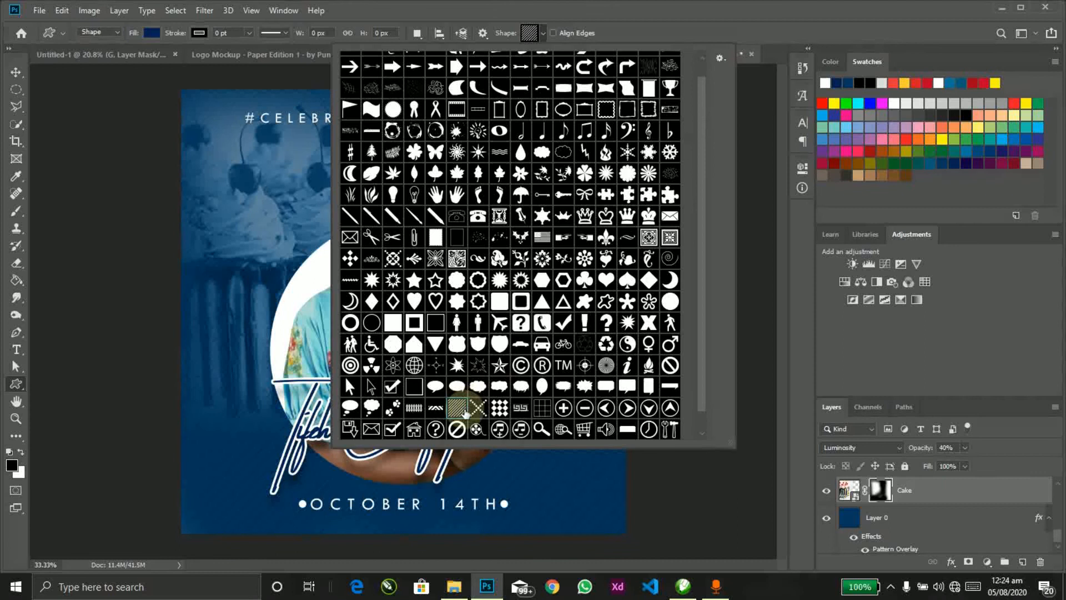
pyautogui.moveTo(500, 456)
pyautogui.mouseDown()
pyautogui.moveTo(553, 502)
pyautogui.moveTo(550, 492)
pyautogui.mouseUp()
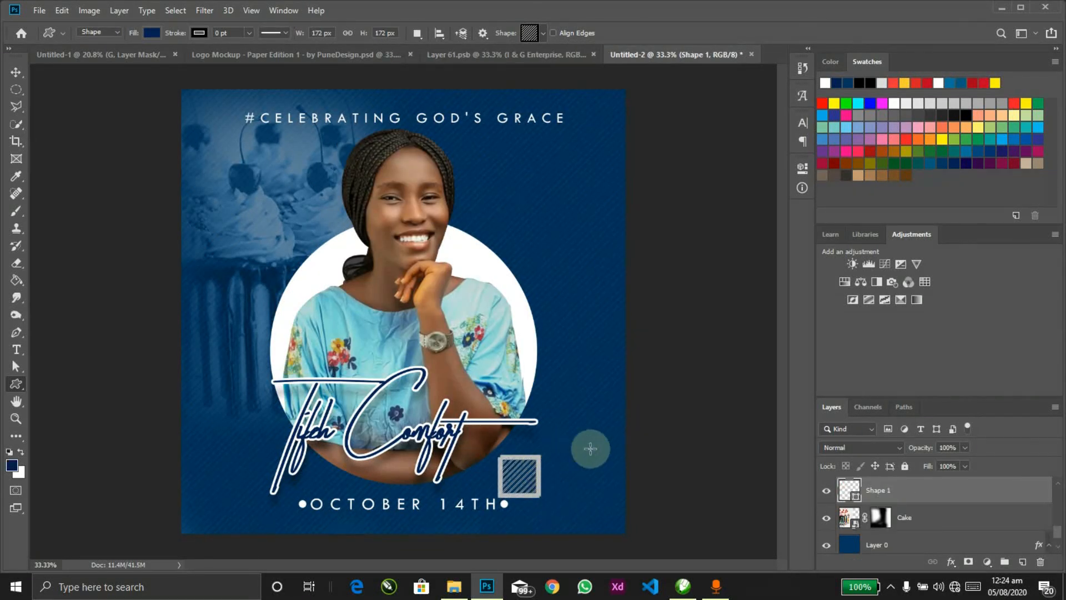
# Step: Fill the hatched square blue 0076a3, move it up-left and enlarge it to about 149%
pyautogui.doubleClick(854, 492)
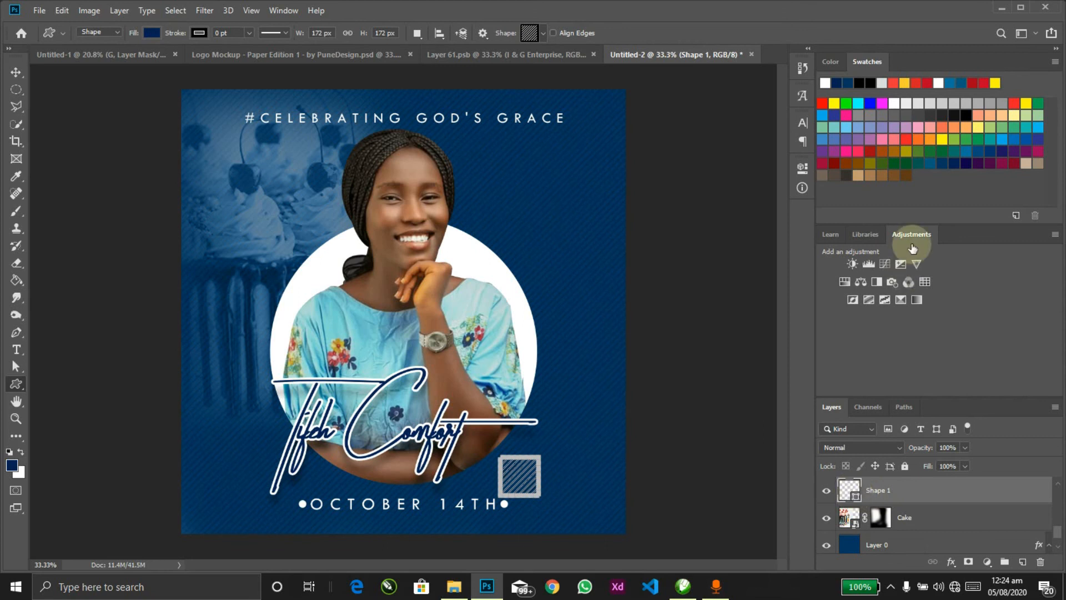
pyautogui.click(965, 149)
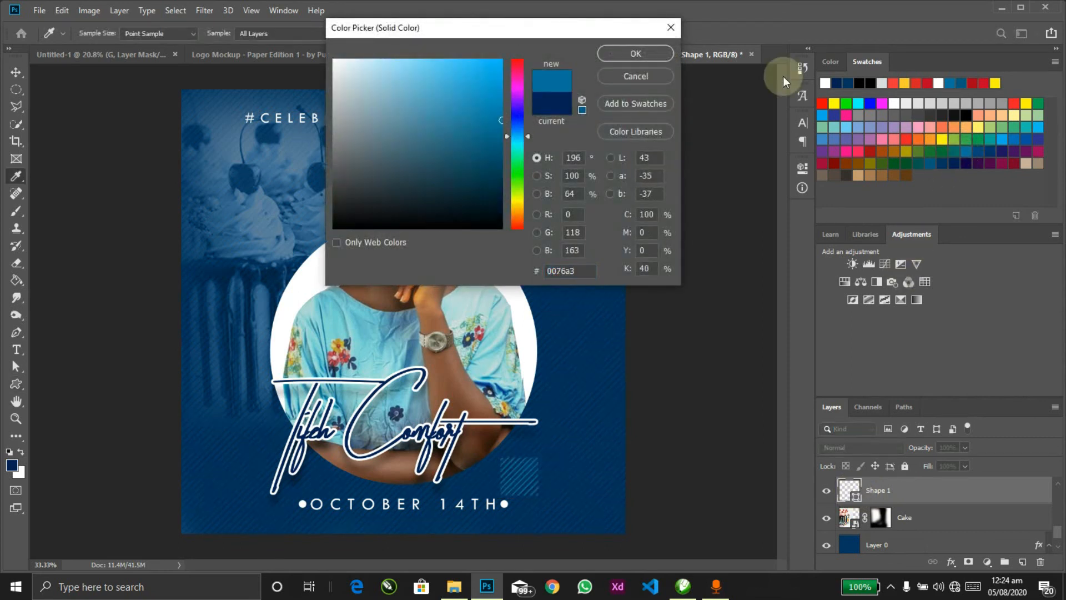
pyautogui.click(649, 51)
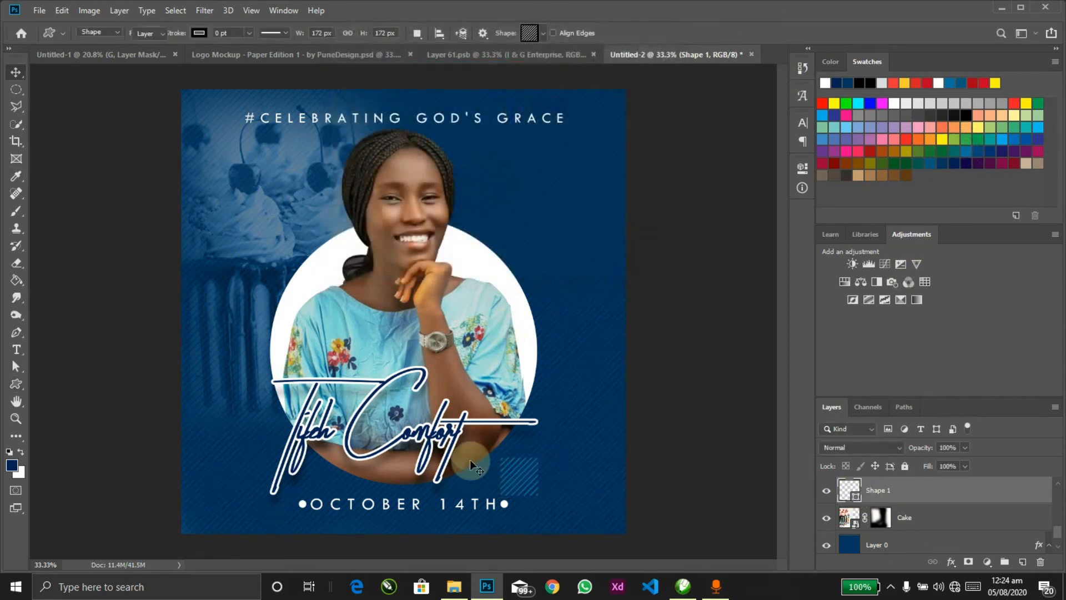
pyautogui.moveTo(487, 459); pyautogui.dragTo(543, 466)
pyautogui.hotkey('ctrl', 't')
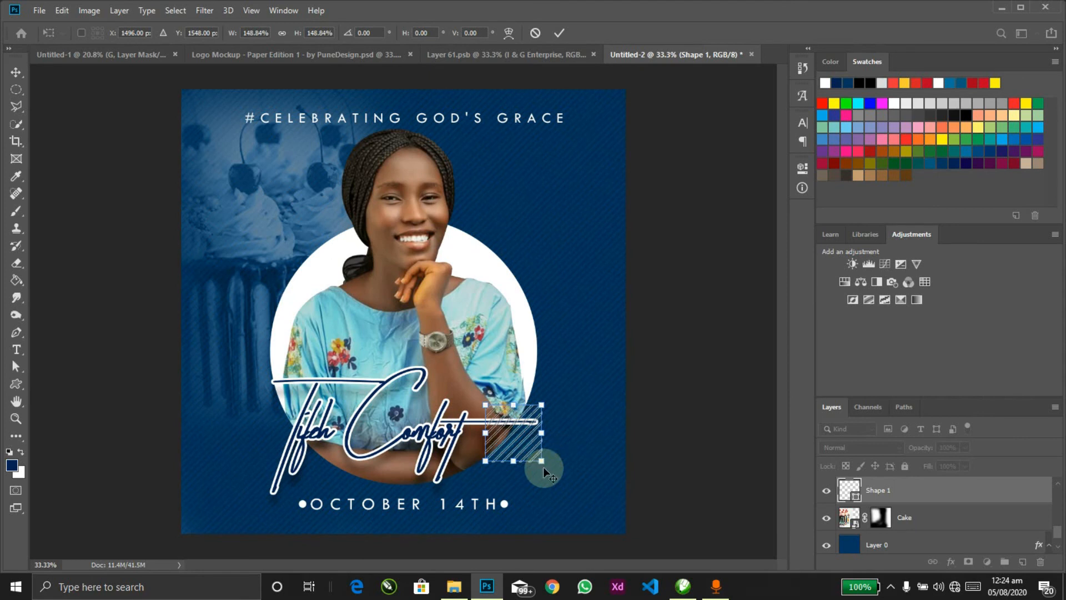
pyautogui.press('Return')
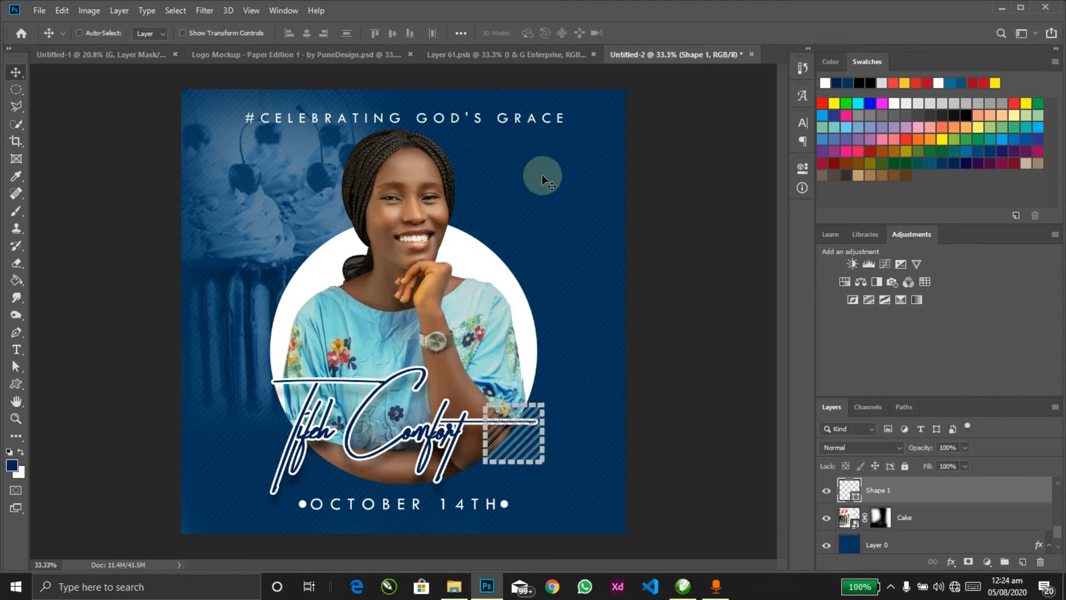
pyautogui.press('u')
pyautogui.click(540, 32)
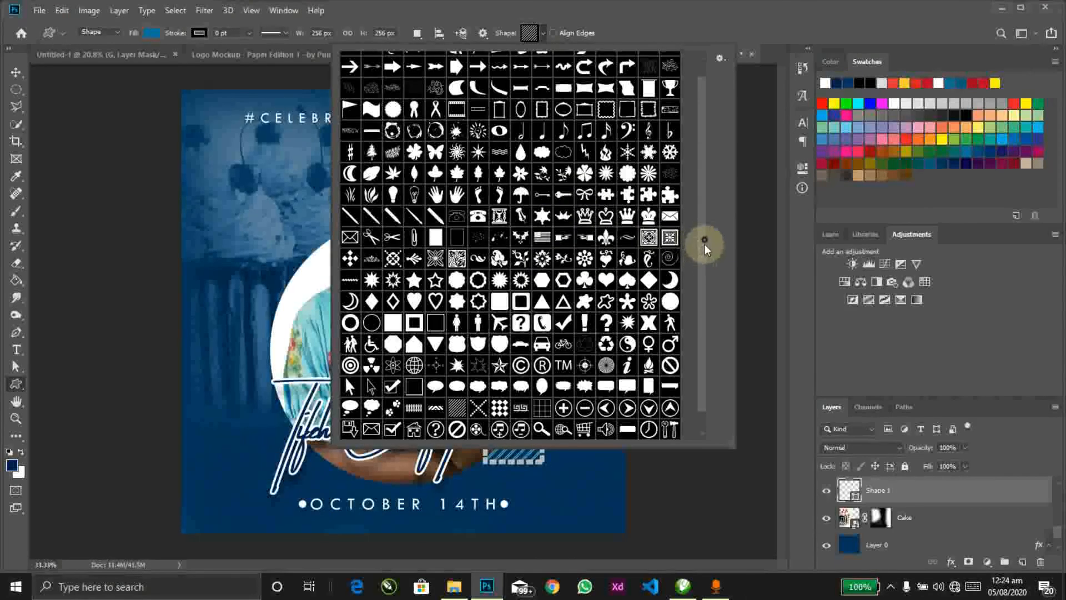
# Step: Draw the wavy-lines custom shape to the left of the portrait circle
pyautogui.scroll(-1, 702, 258)
pyautogui.moveTo(702, 258); pyautogui.dragTo(705, 246)
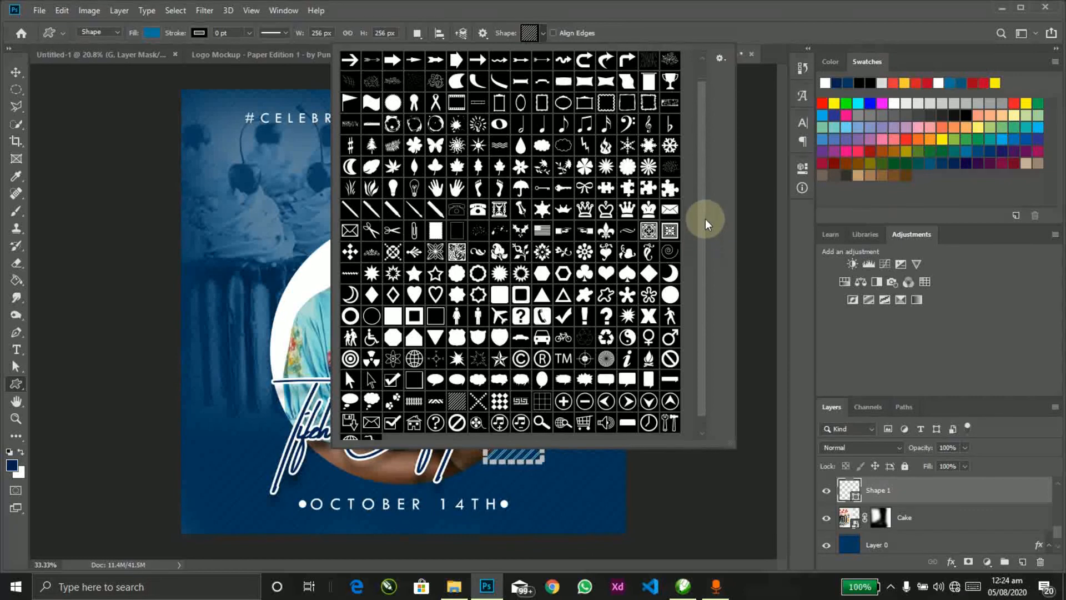
pyautogui.scroll(1, 705, 222)
pyautogui.click(500, 168)
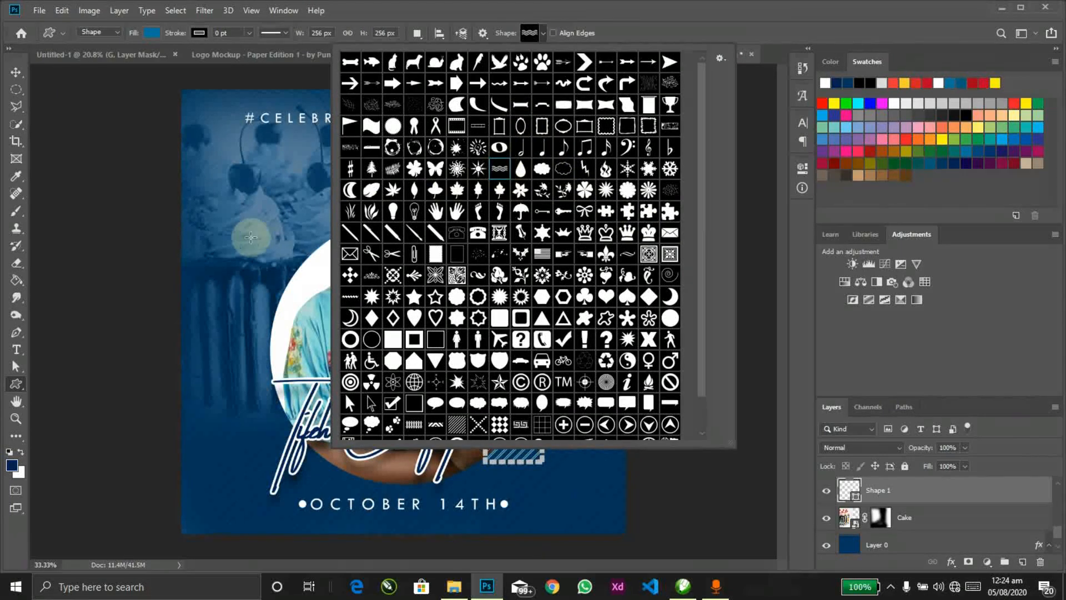
pyautogui.moveTo(237, 274); pyautogui.dragTo(340, 315)
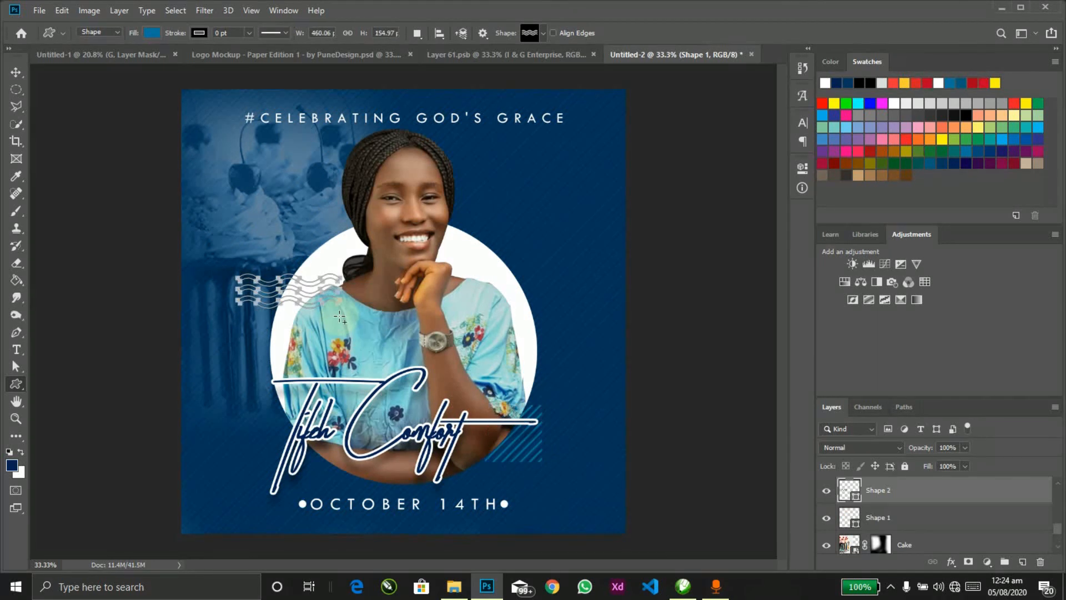
# Step: Shift the wavy lines slightly left and scale them down to about 93%
pyautogui.press('v')
pyautogui.moveTo(471, 336); pyautogui.dragTo(454, 336)
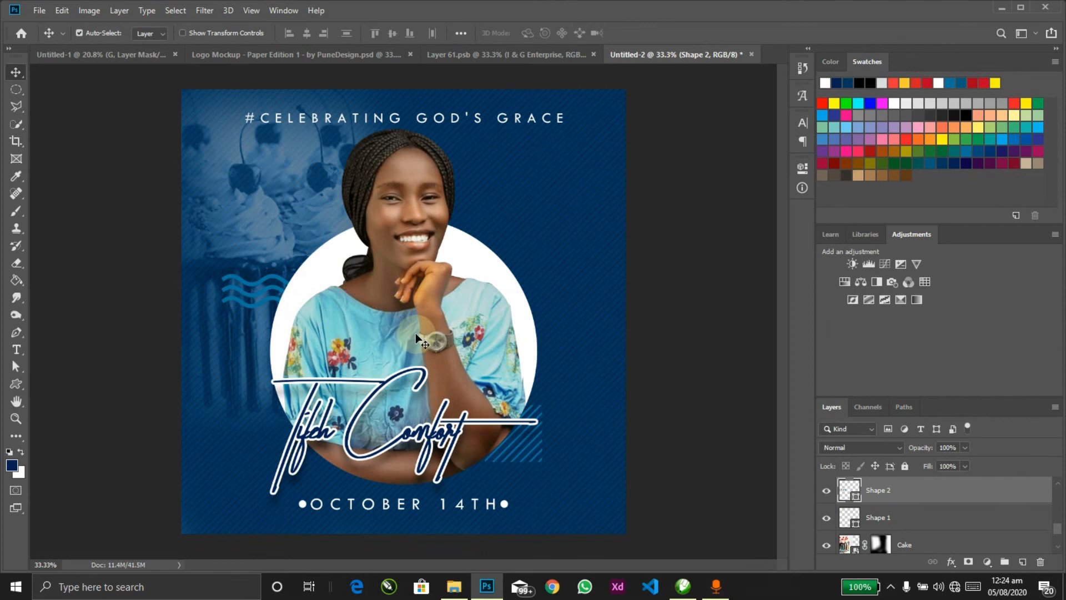
pyautogui.hotkey('ctrl', 't')
pyautogui.moveTo(328, 309); pyautogui.dragTo(314, 305)
pyautogui.press('Return')
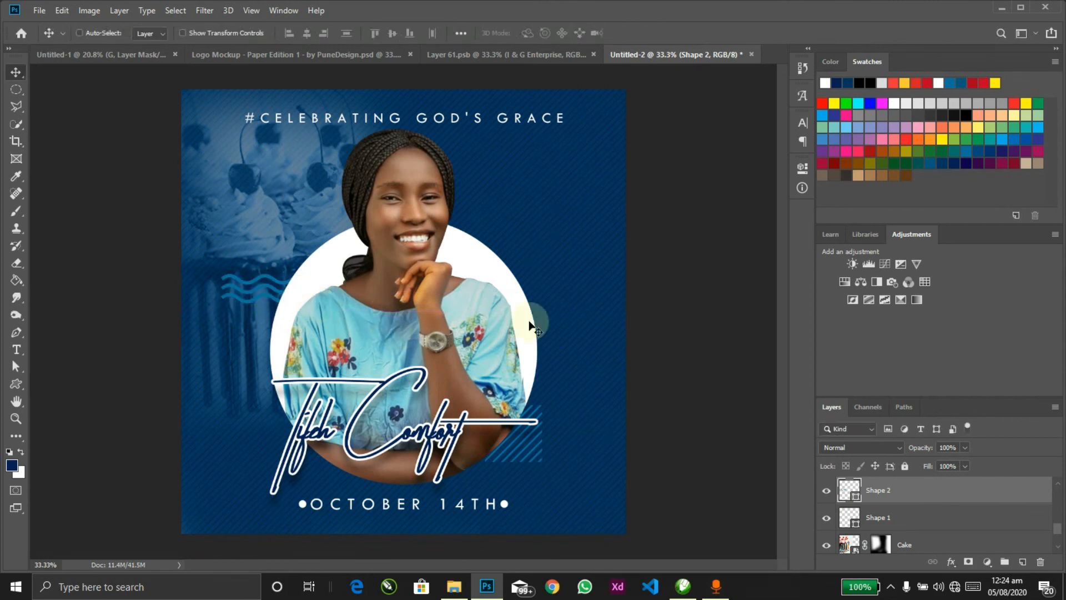
# Step: Try a white fill on the wavy lines, undo it, and nudge them right and down
pyautogui.doubleClick(842, 486)
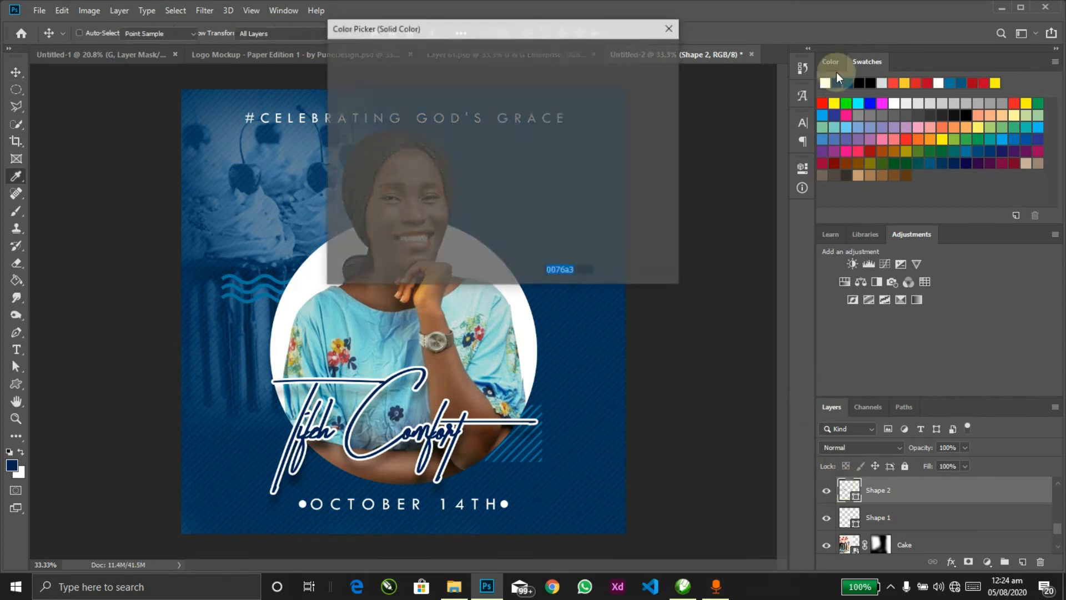
pyautogui.click(825, 83)
pyautogui.click(645, 58)
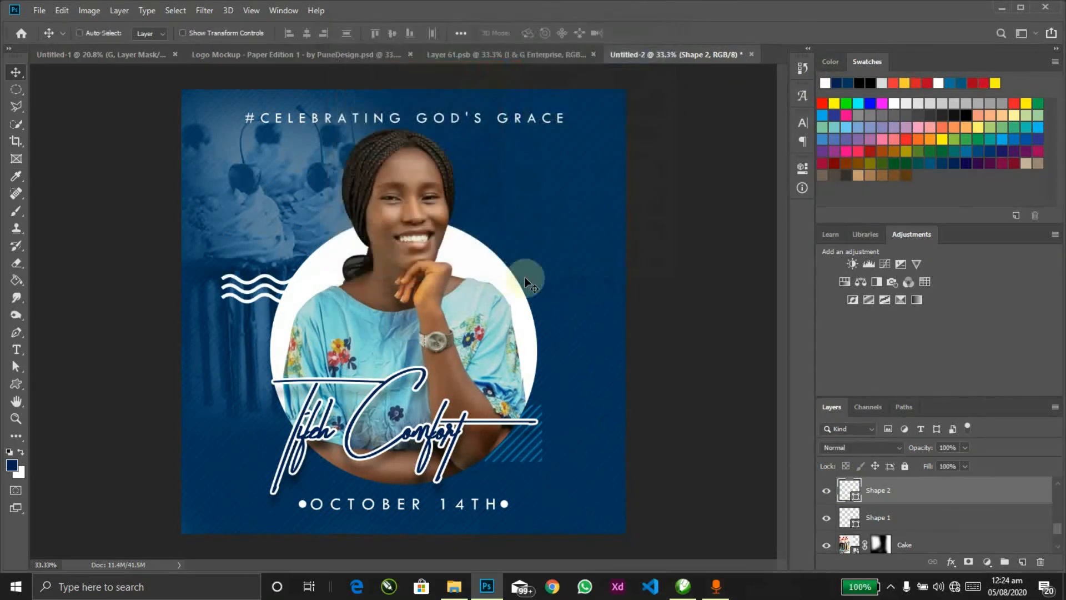
pyautogui.hotkey('ctrl', 'z')
pyautogui.moveTo(356, 246); pyautogui.dragTo(364, 249)
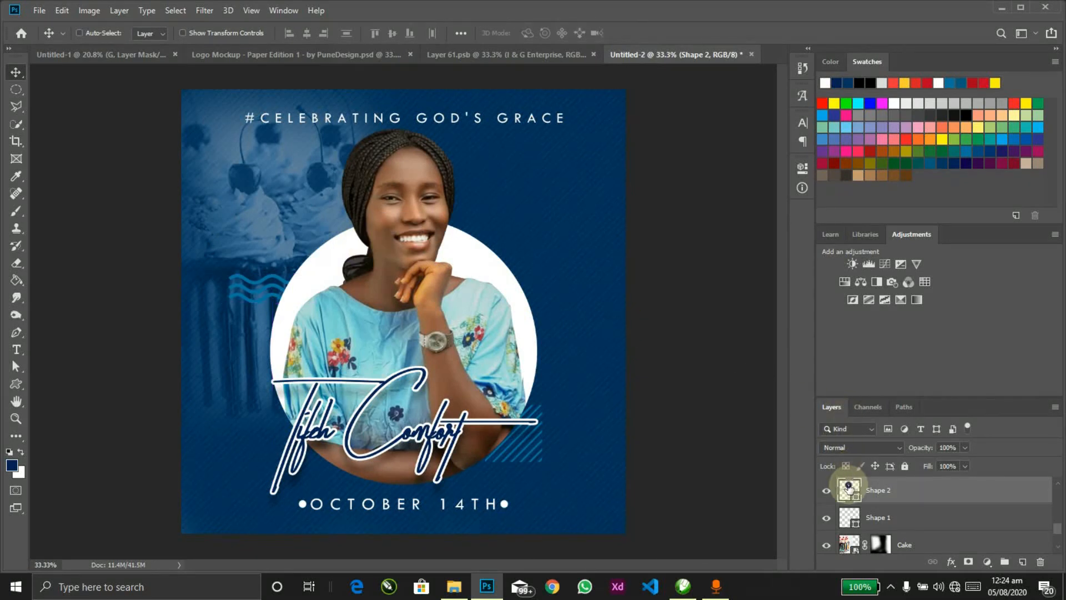
# Step: Recolour the wavy lines bright cyan 00aeef
pyautogui.doubleClick(850, 488)
pyautogui.click(1003, 139)
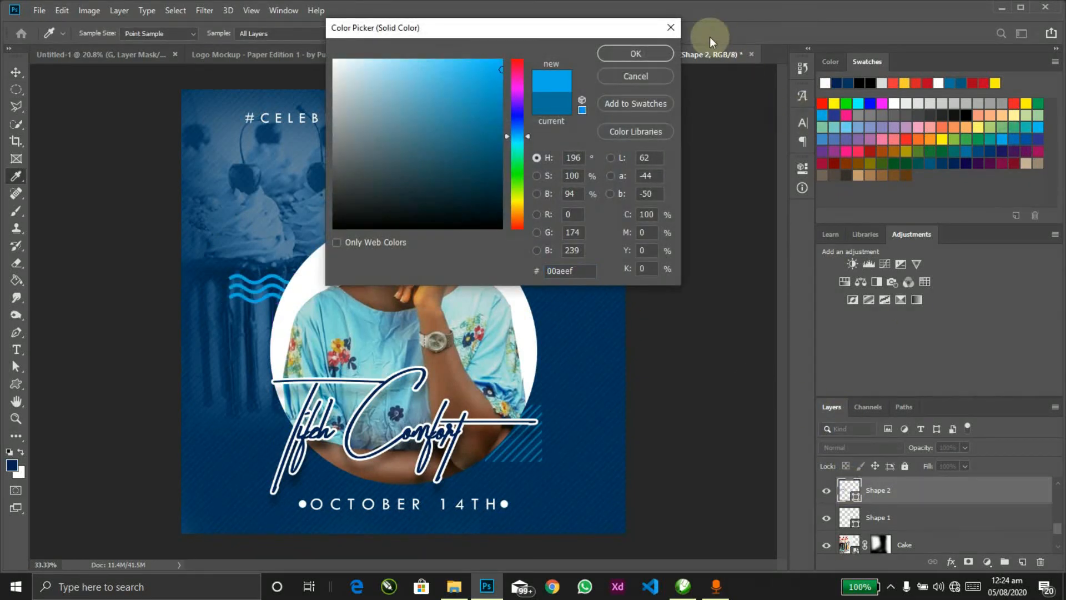
pyautogui.click(661, 54)
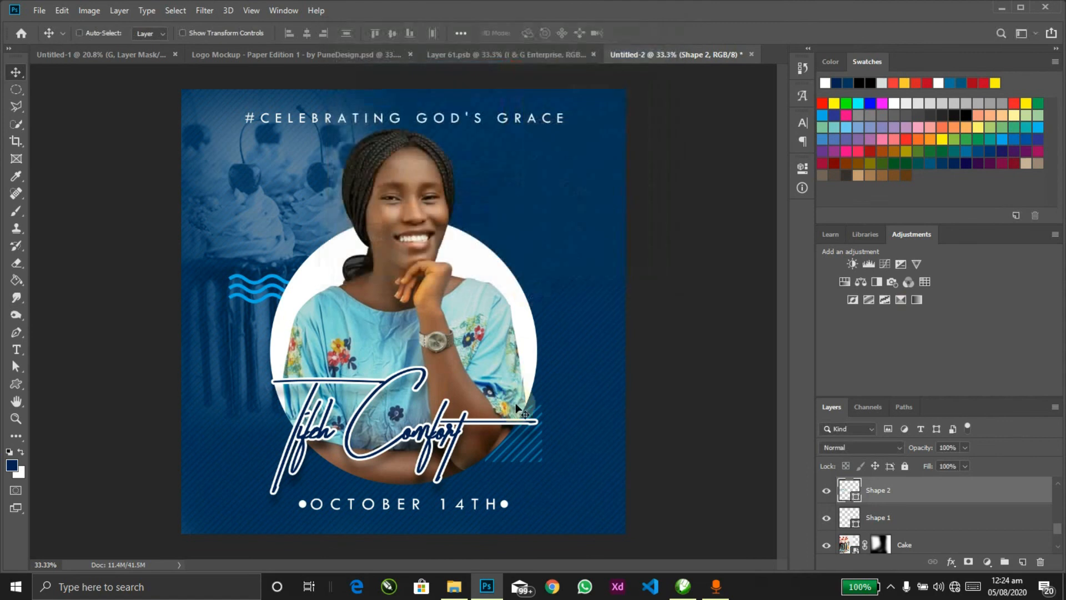
# Step: Fill the hatched square with cyan 00aeef too, then view the clean flyer without the interface
pyautogui.keyDown('ctrl'); pyautogui.click(539, 443); pyautogui.keyUp('ctrl')
pyautogui.doubleClick(855, 513)
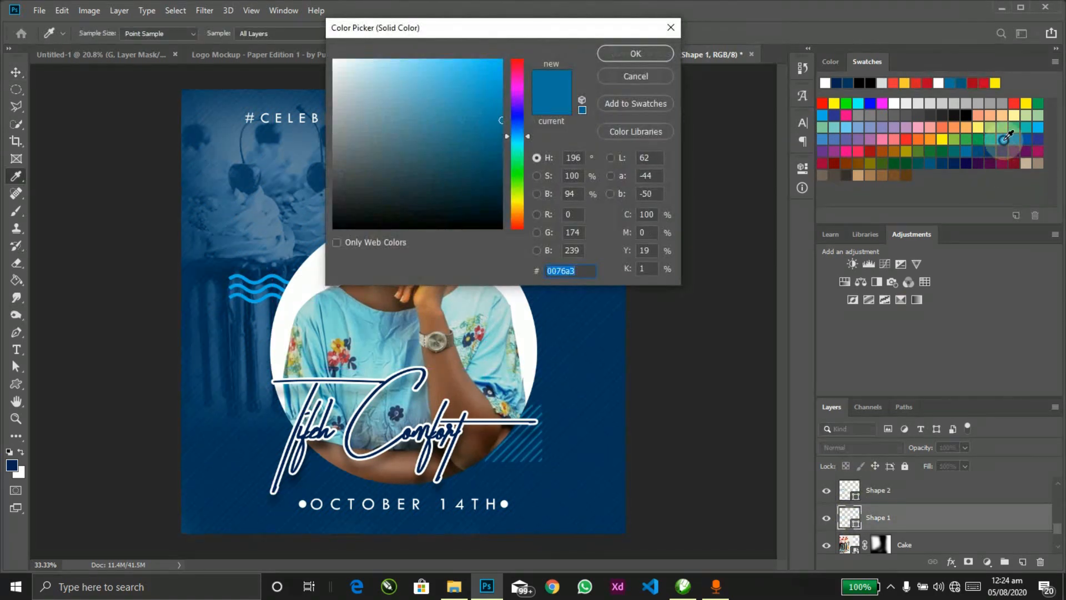
pyautogui.click(1004, 140)
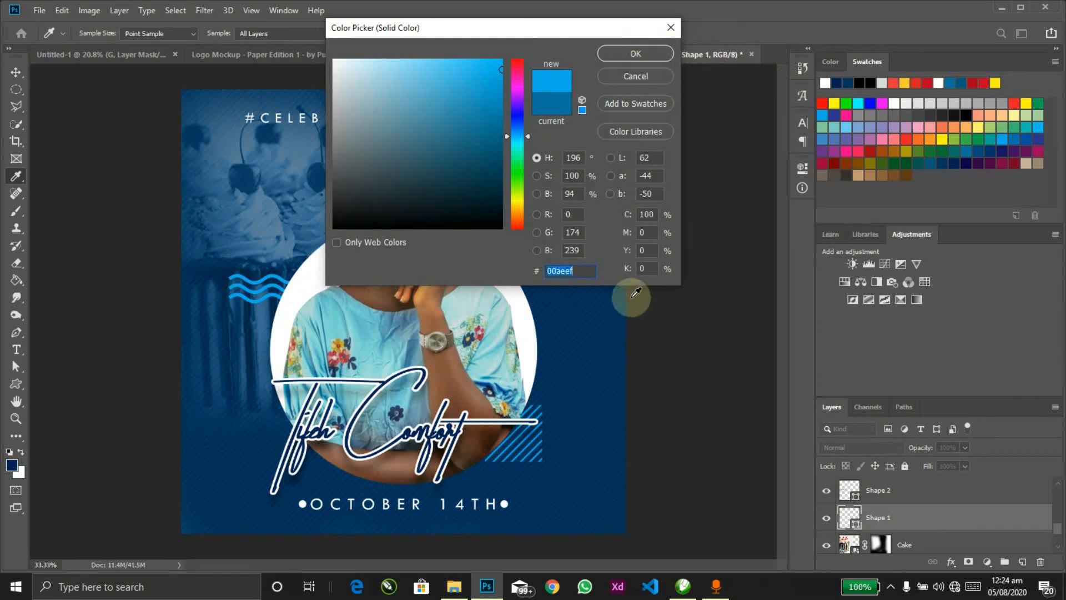
pyautogui.click(635, 51)
pyautogui.hotkey('ctrl', 'h')
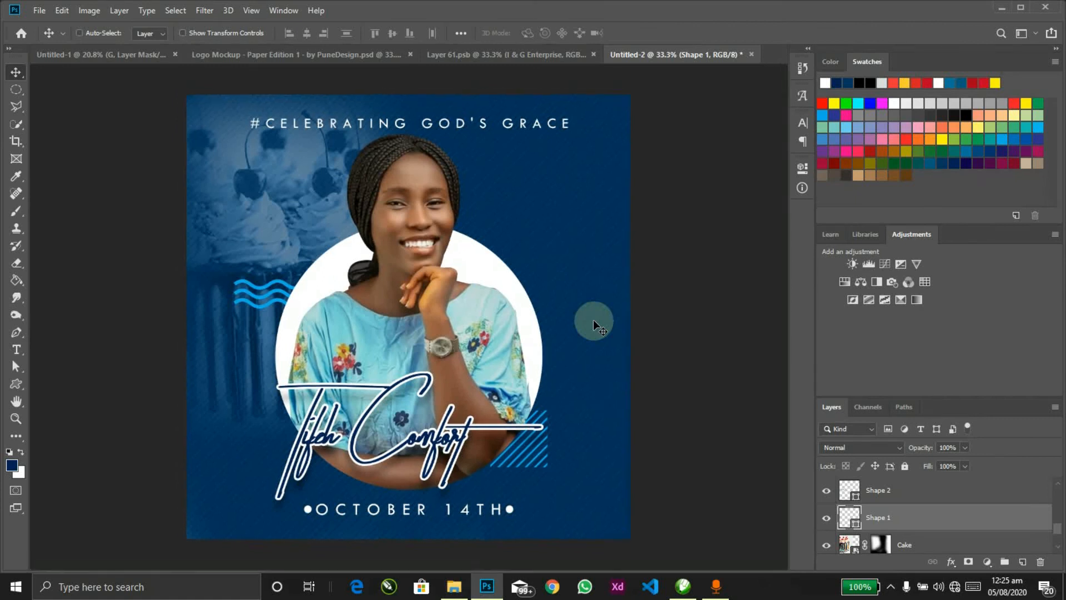
pyautogui.press('f')
pyautogui.press('f')
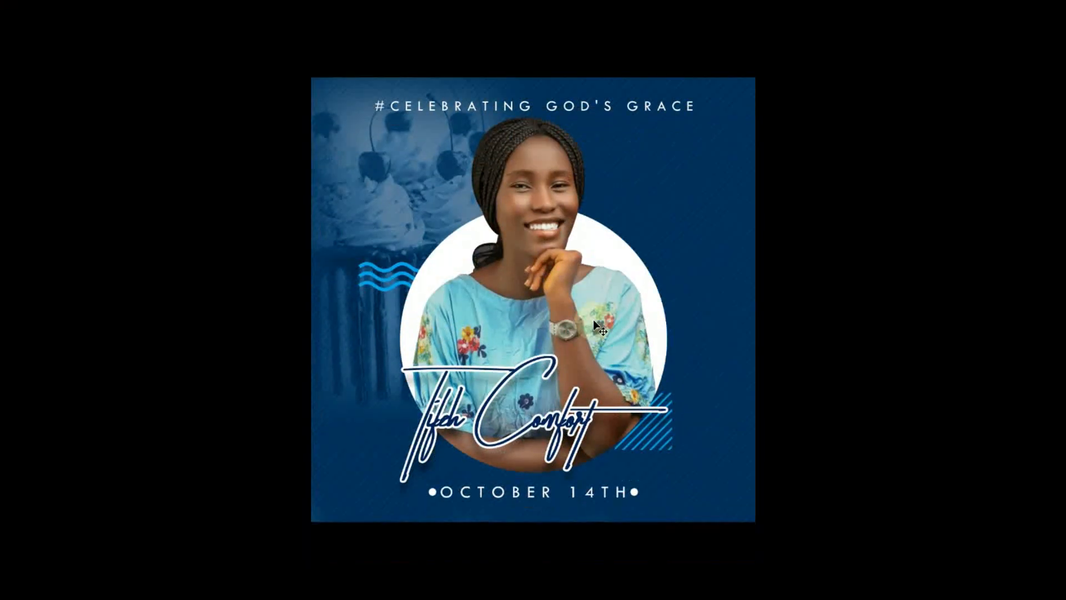